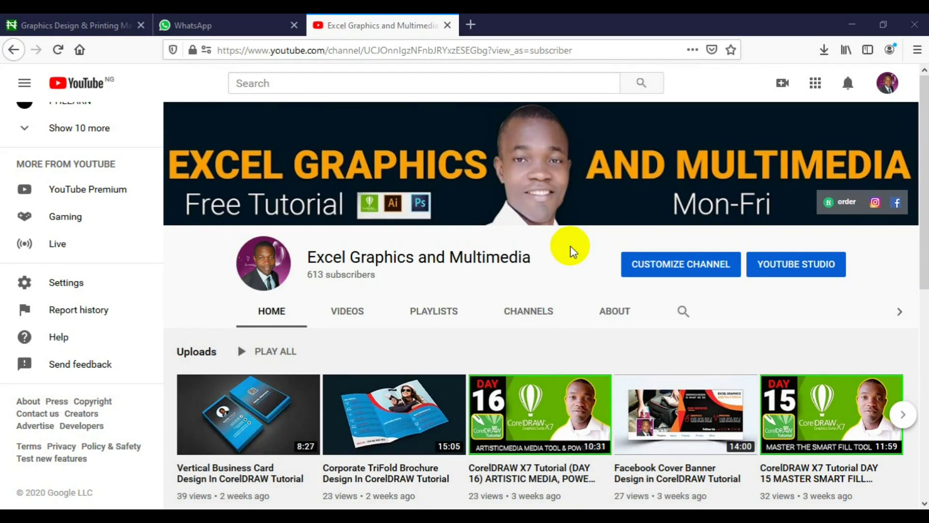
Start a new document and name it Creative Certificate Design.
click(368, 190)
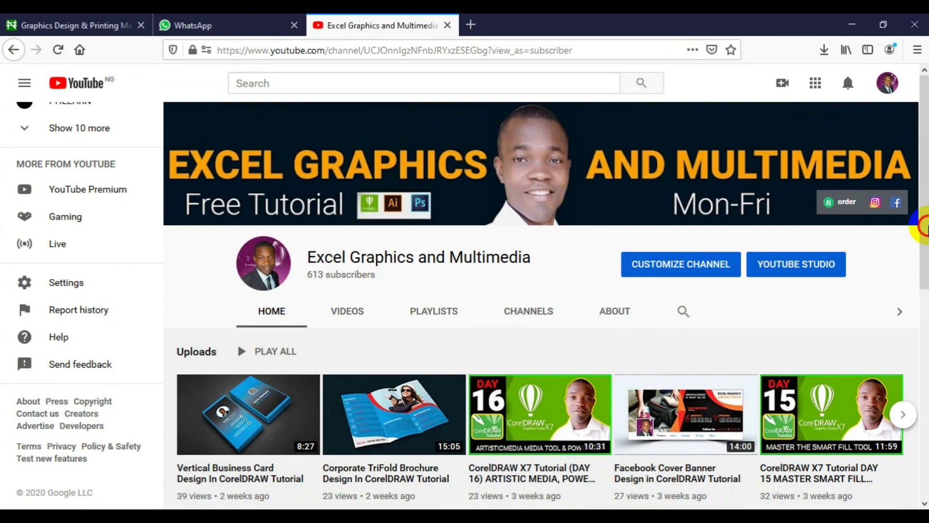
drag(925, 228, 925, 264)
scroll(540, 305, down, 3)
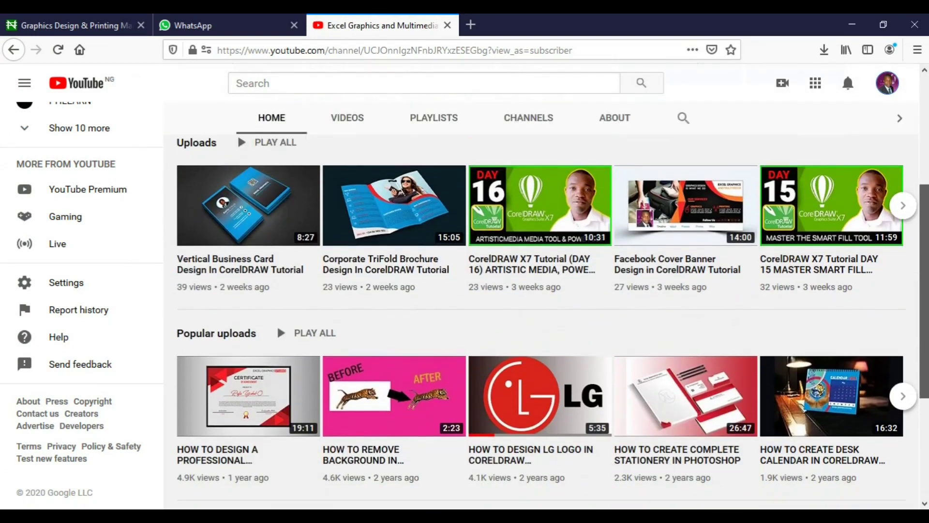
scroll(919, 326, up, 3)
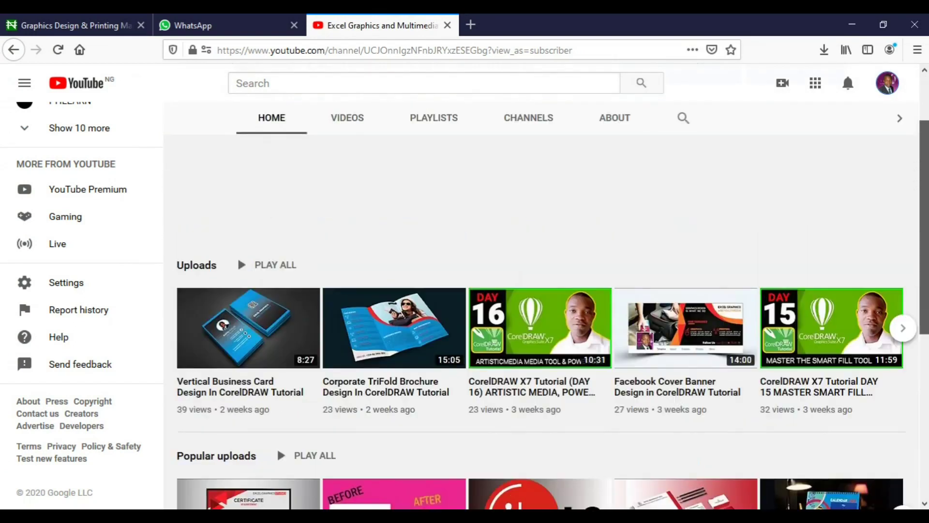
scroll(541, 304, up, 1)
scroll(541, 305, up, 1)
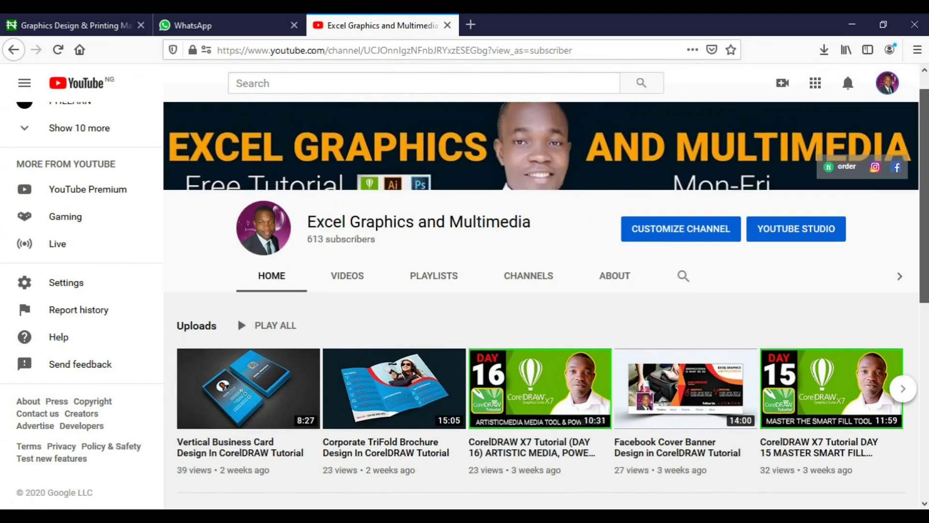
scroll(541, 305, up, 1)
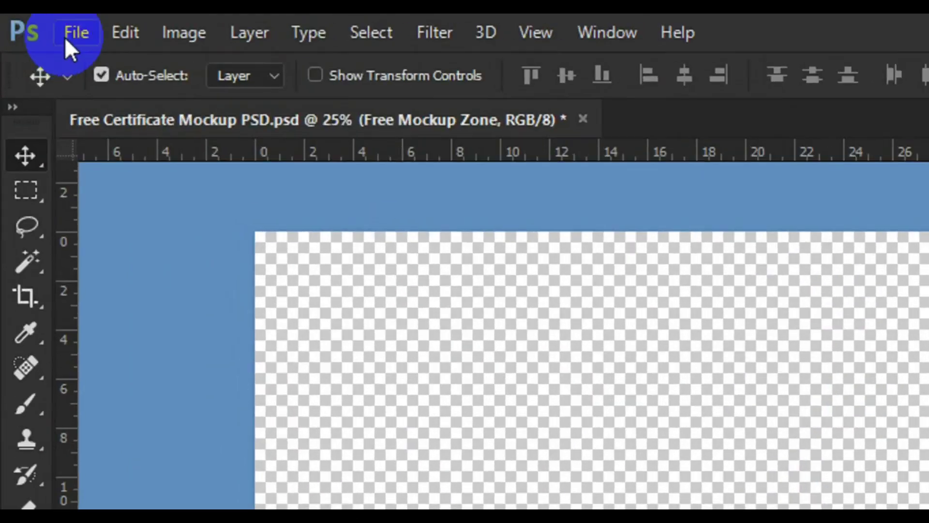
click(32, 25)
click(96, 63)
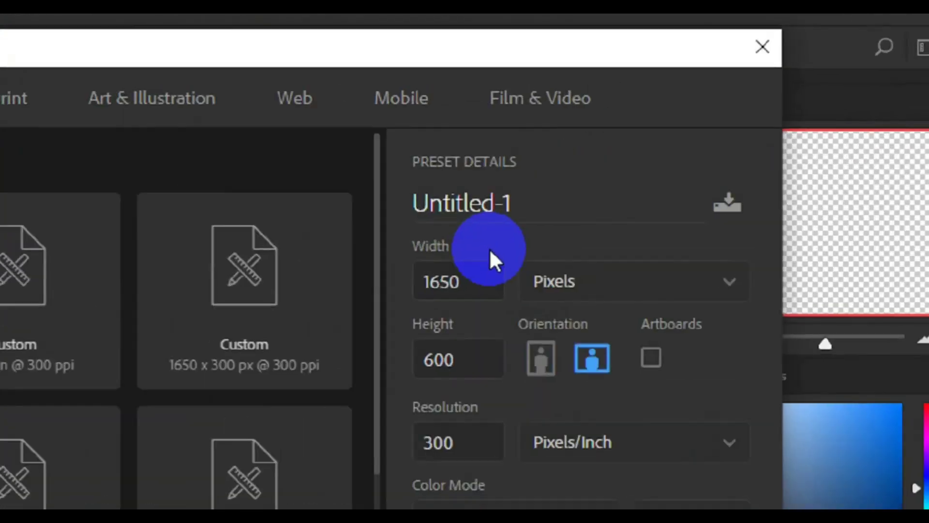
click(466, 246)
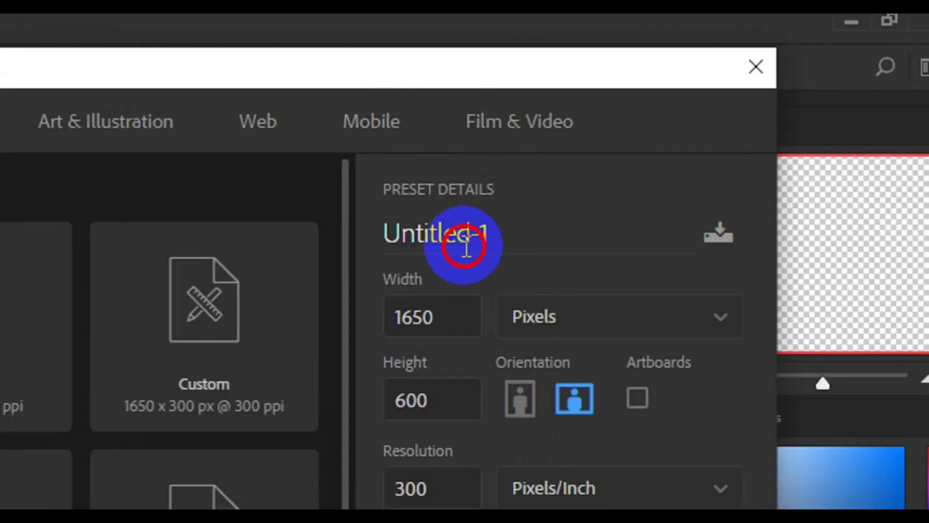
double_click(466, 247)
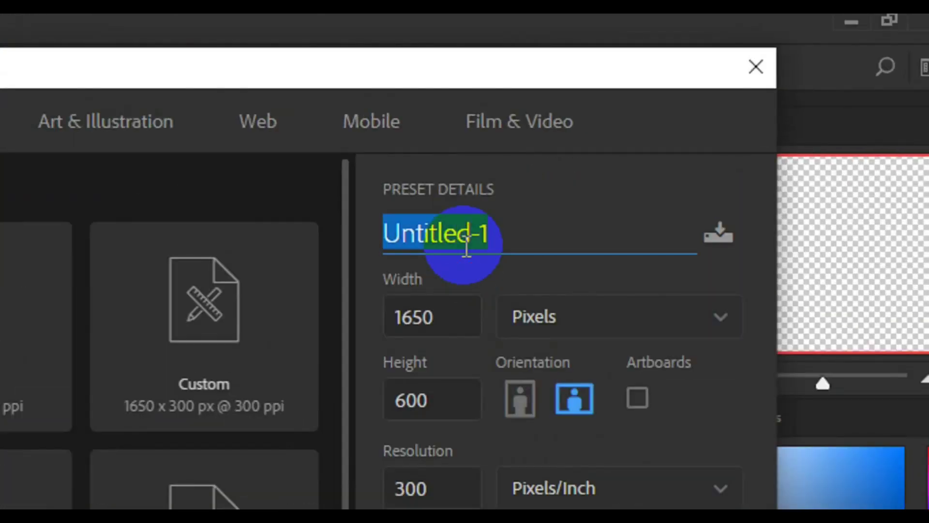
text(Creat)
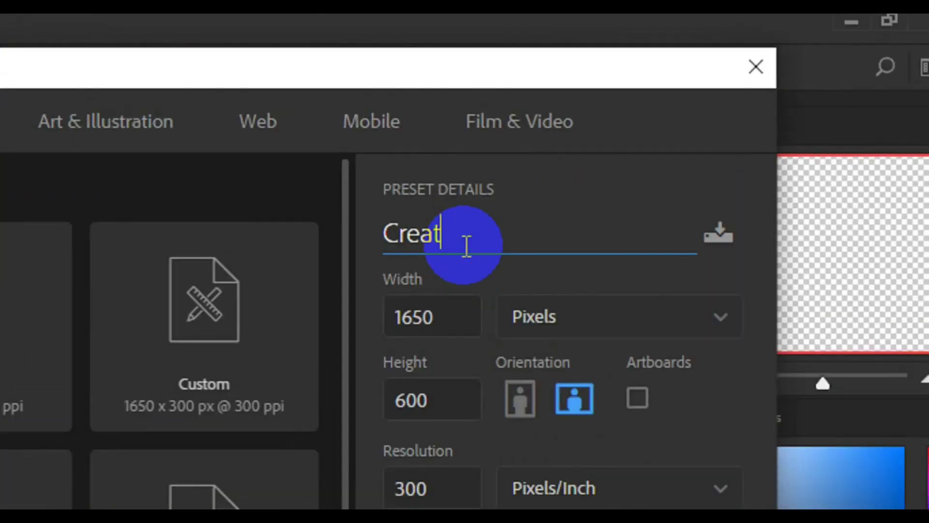
text(ive Cert)
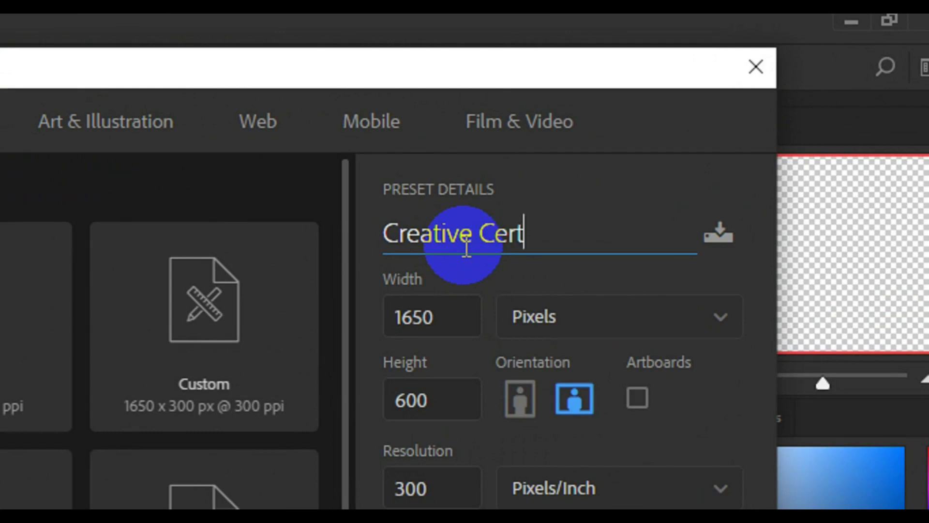
text(ificat)
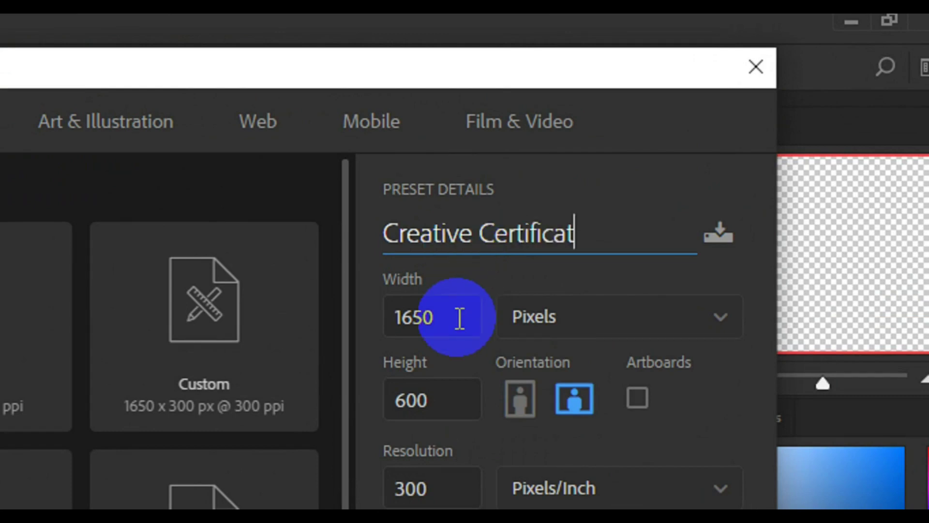
text(e Design)
Make it 1785 × 1278 px, create it, and add an empty layer.
click(459, 318)
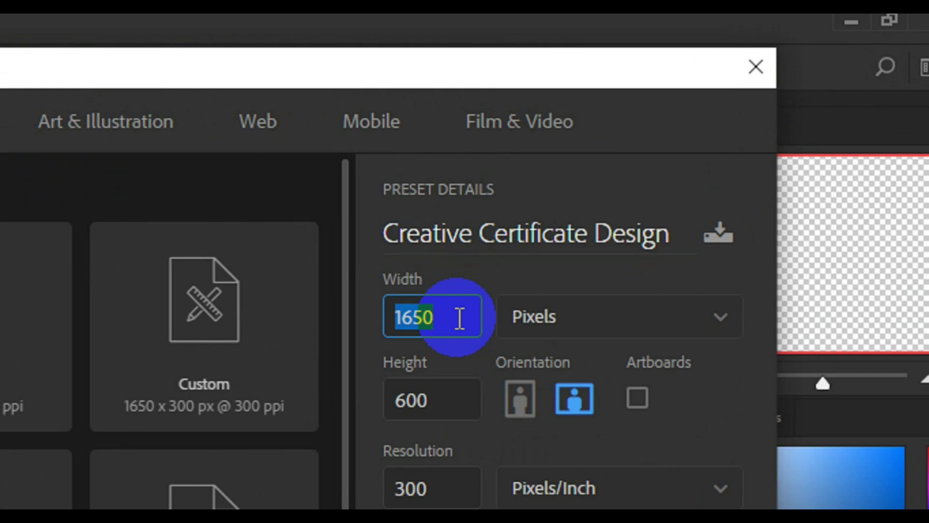
text(17)
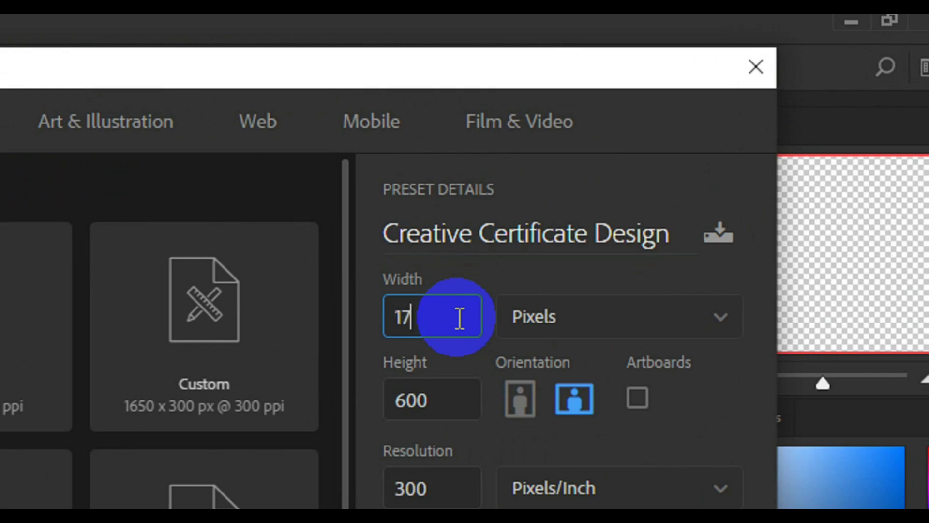
text(85)
click(434, 386)
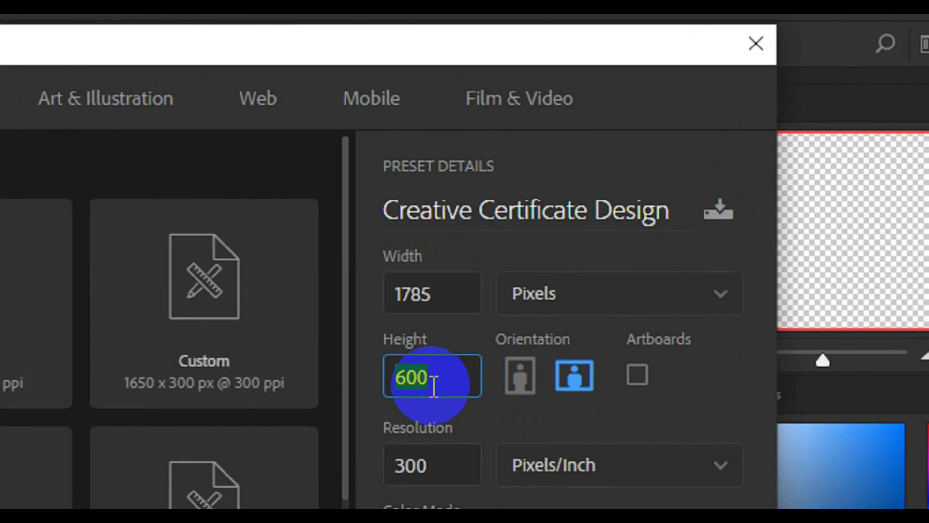
text(1278)
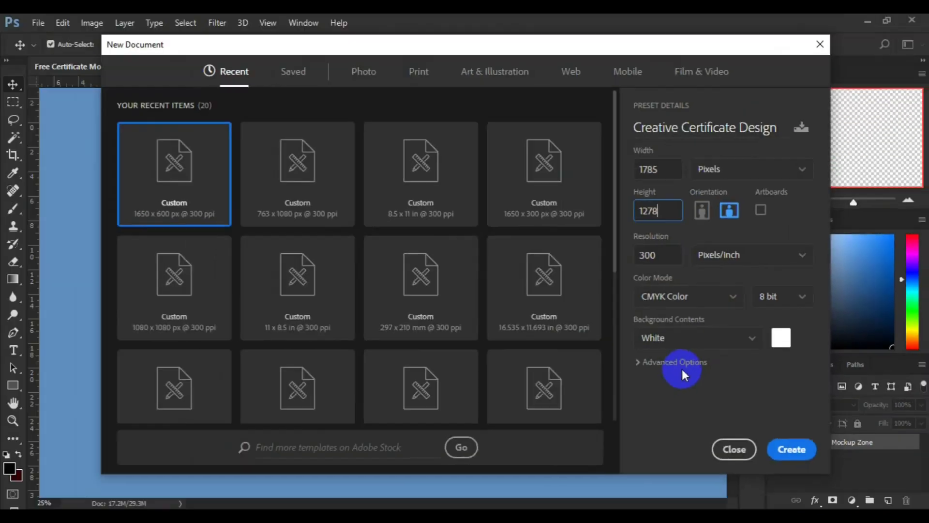
click(788, 451)
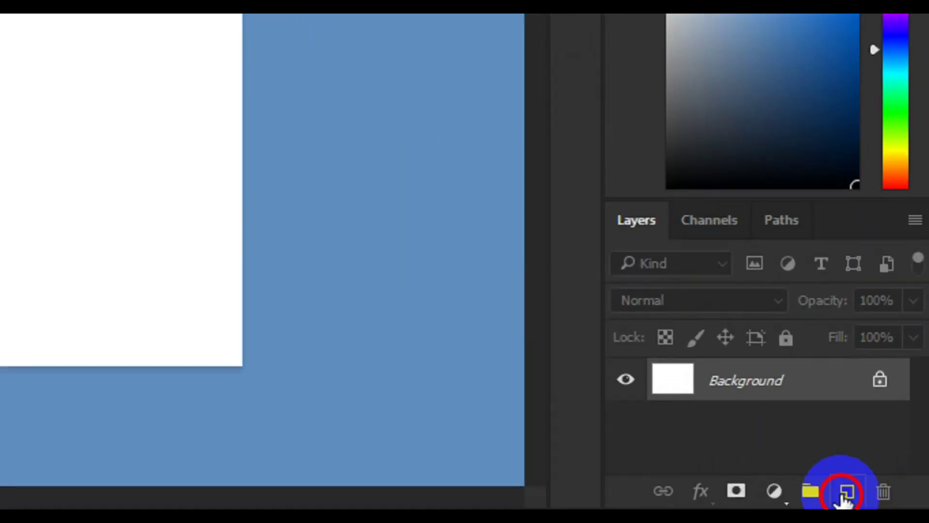
click(888, 499)
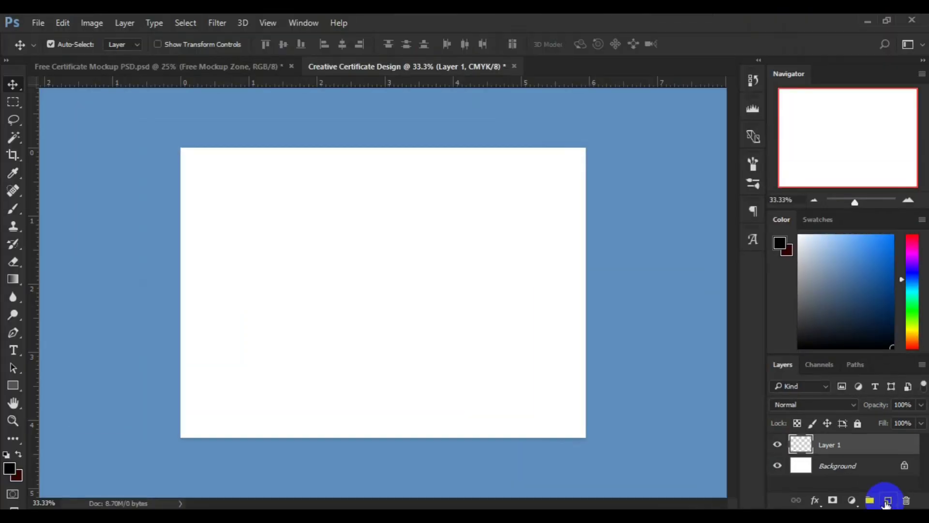
Draw the wave's curved top edge across the lower page with the Pen tool.
click(13, 335)
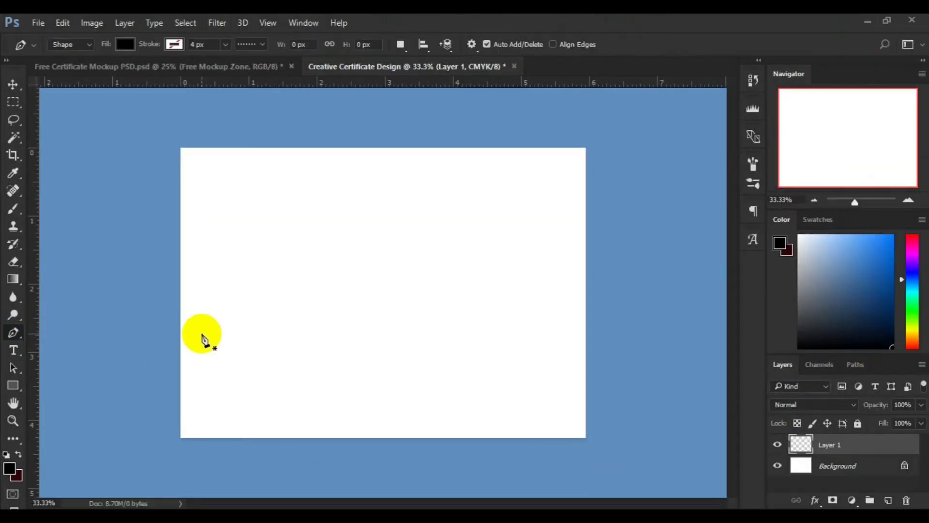
click(181, 349)
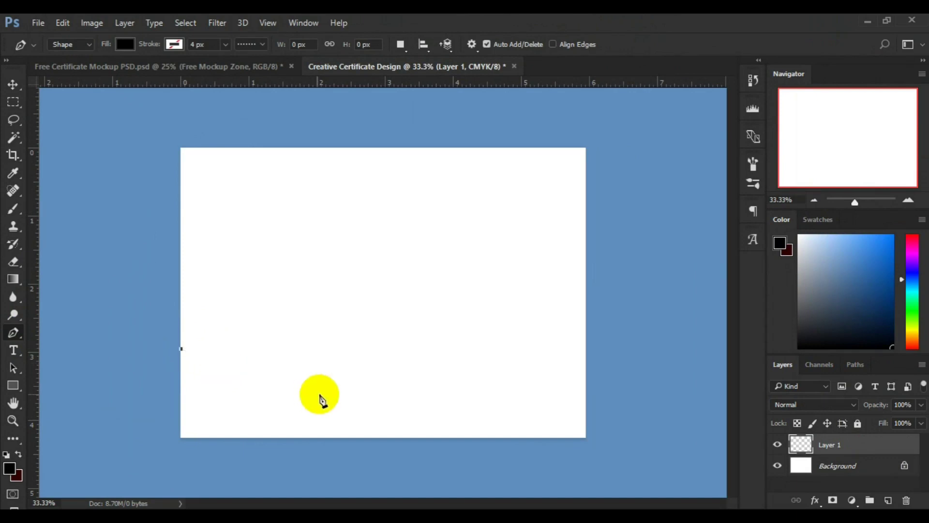
click(344, 392)
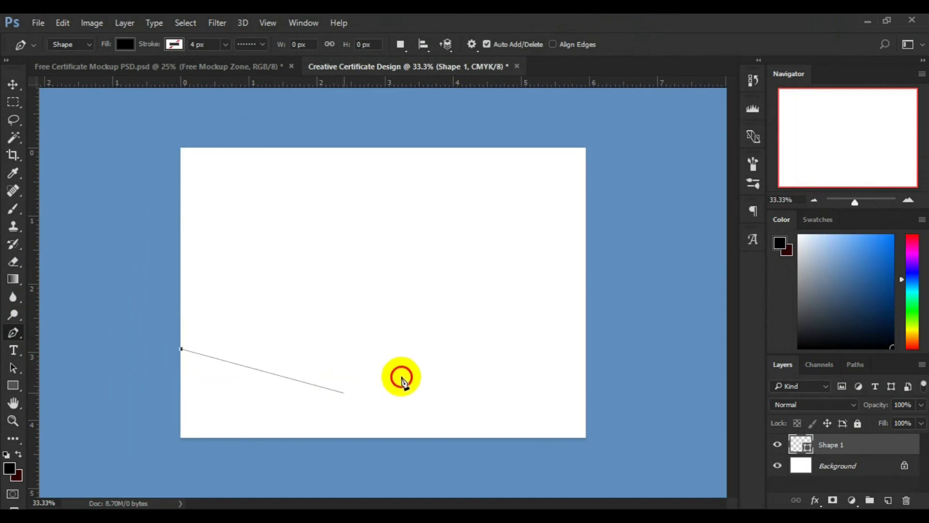
drag(439, 371, 455, 363)
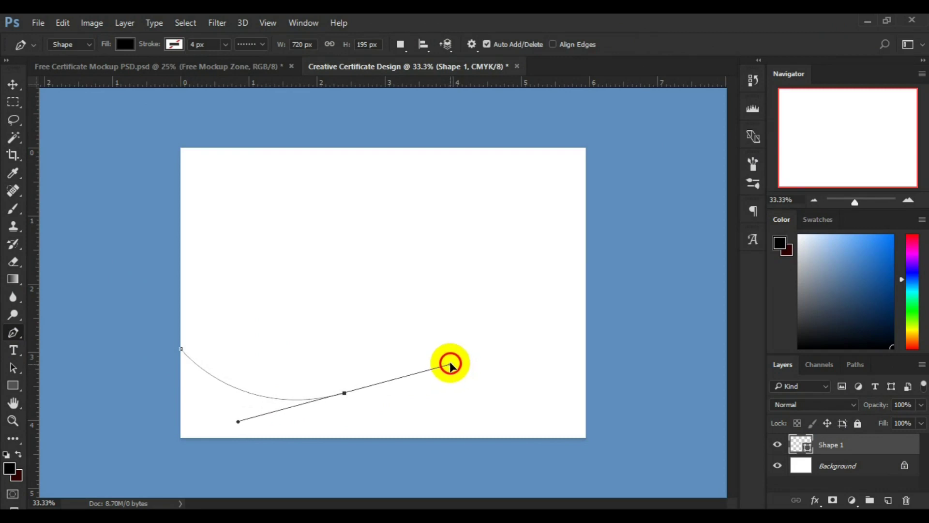
drag(455, 364, 457, 362)
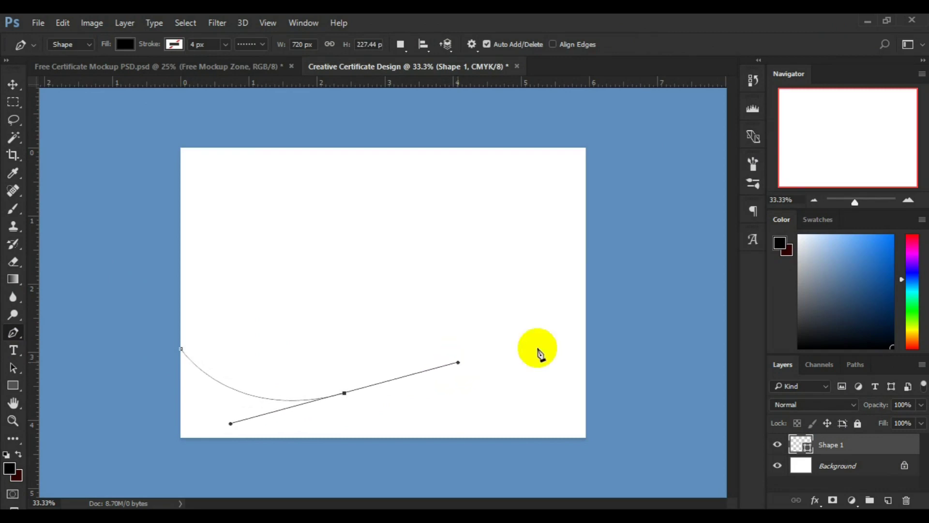
click(586, 397)
drag(586, 396, 650, 441)
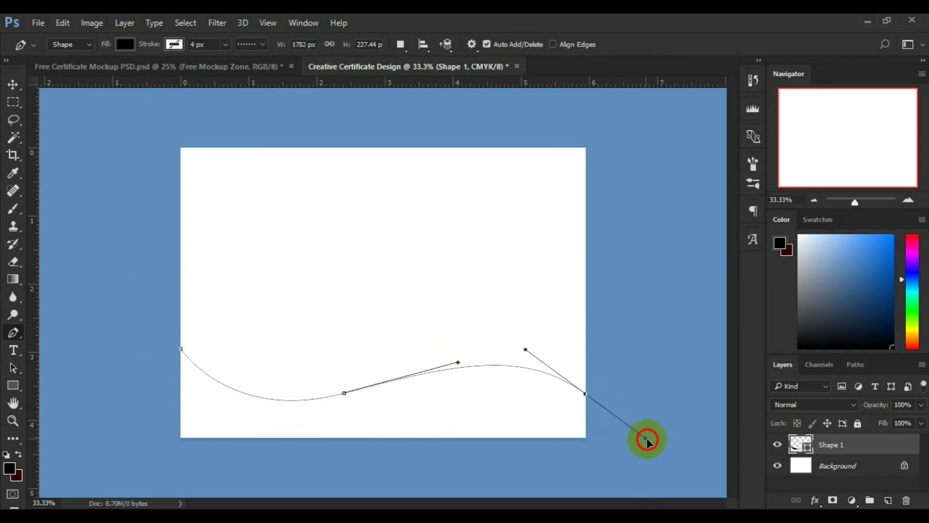
drag(650, 441, 656, 446)
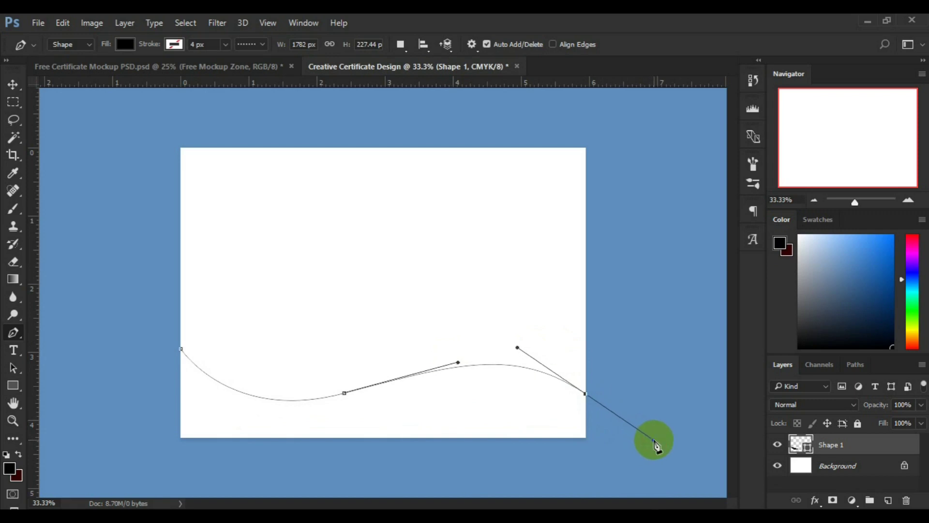
Close the wave with corner points below the bottom edge, forming a black band.
click(586, 394)
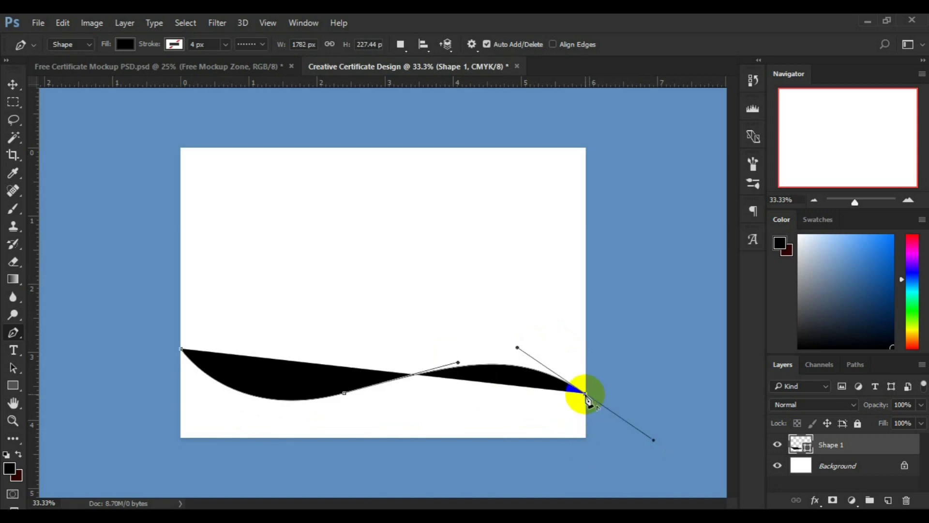
click(586, 394)
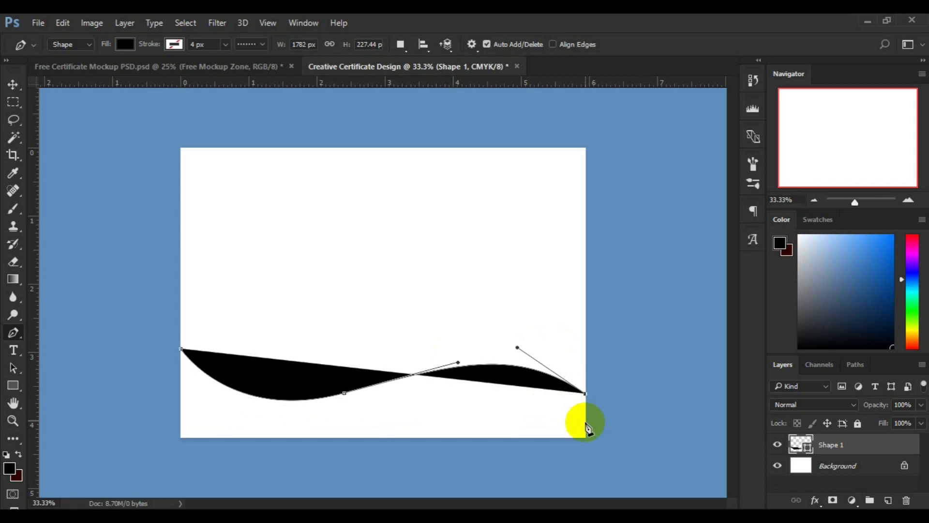
click(585, 453)
click(174, 441)
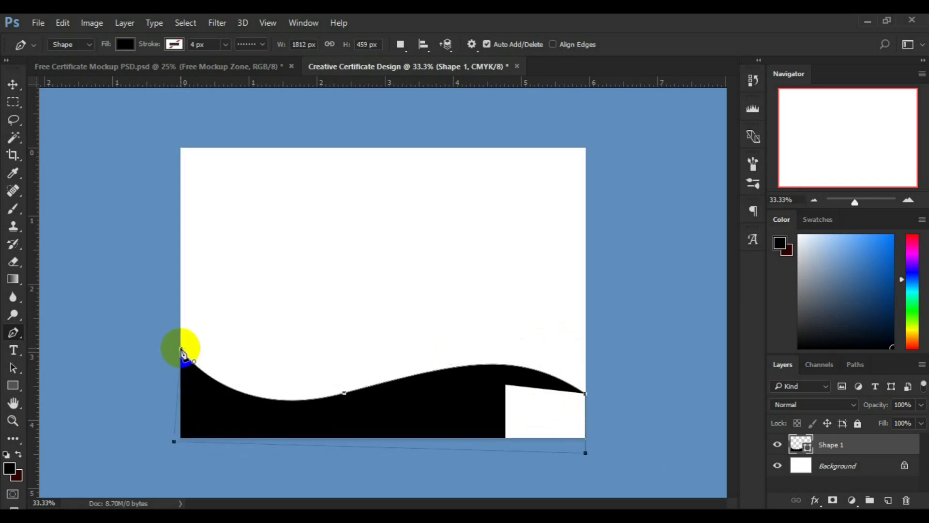
click(13, 89)
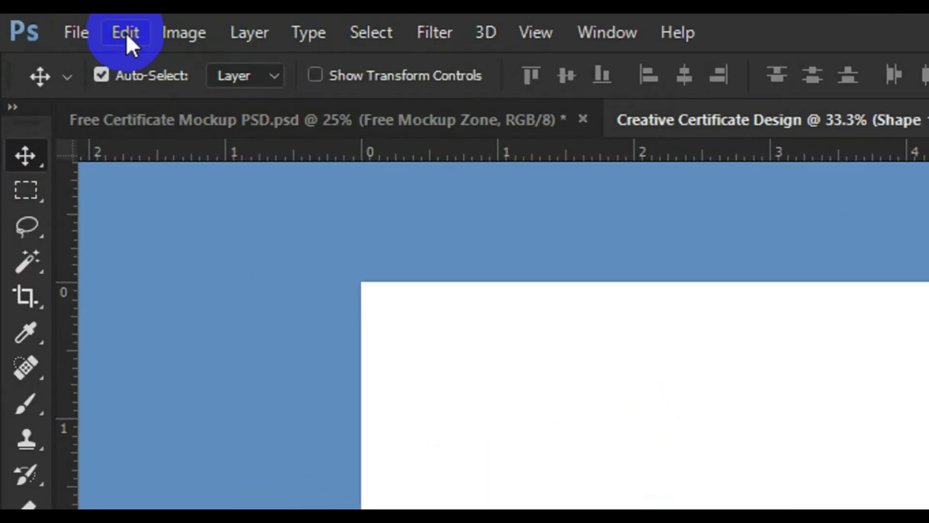
Free-transform the black wave, pulling its bottom-right corner slightly past the canvas edge.
click(63, 24)
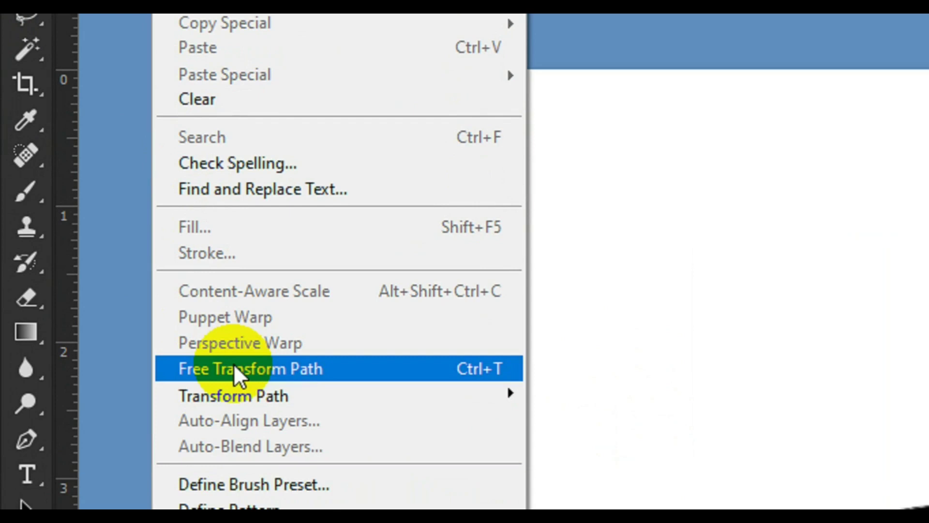
click(236, 368)
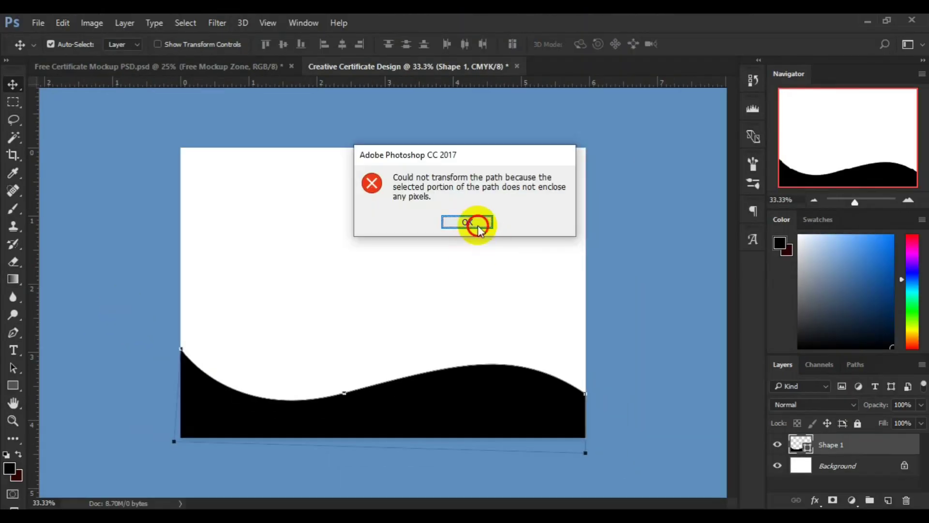
click(477, 224)
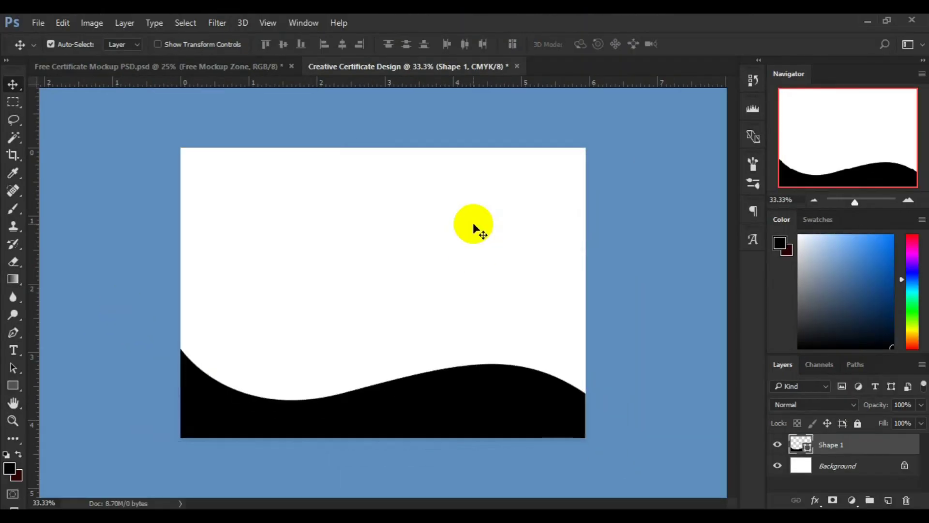
key(ctrl+t)
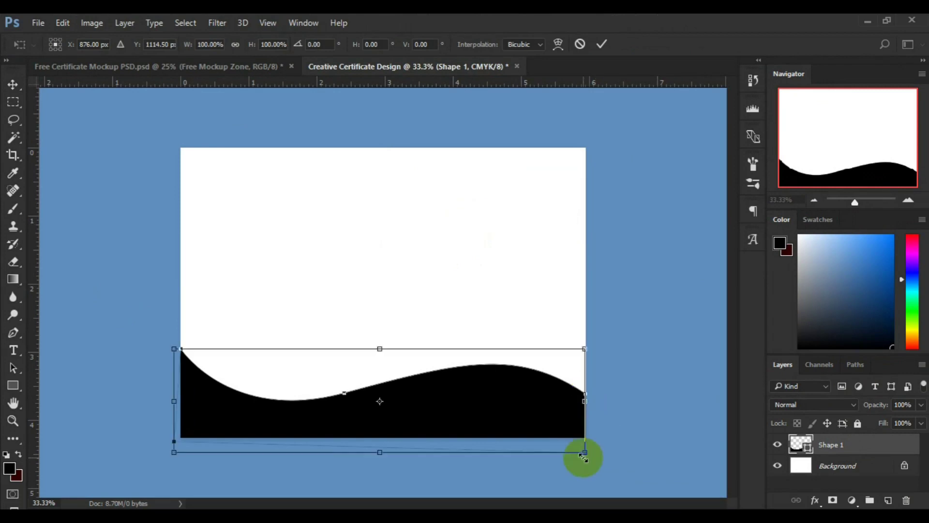
drag(584, 458, 587, 462)
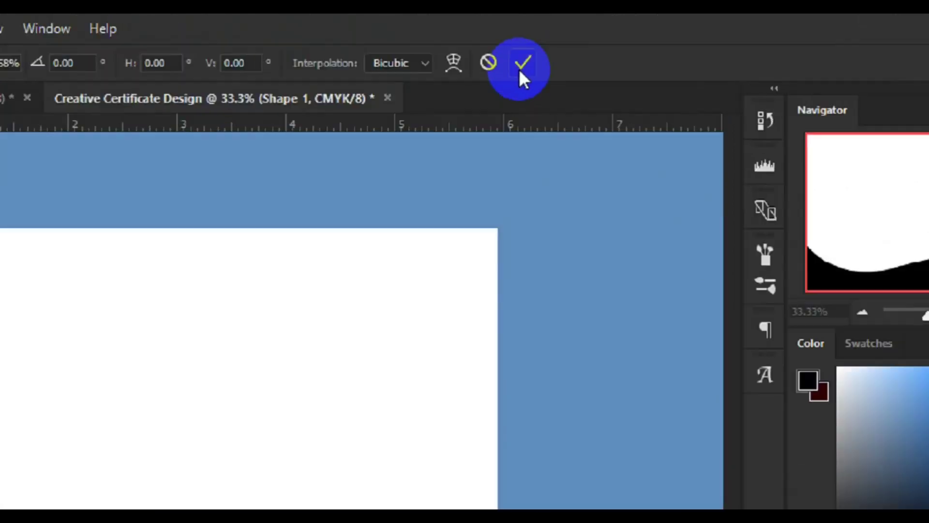
click(521, 74)
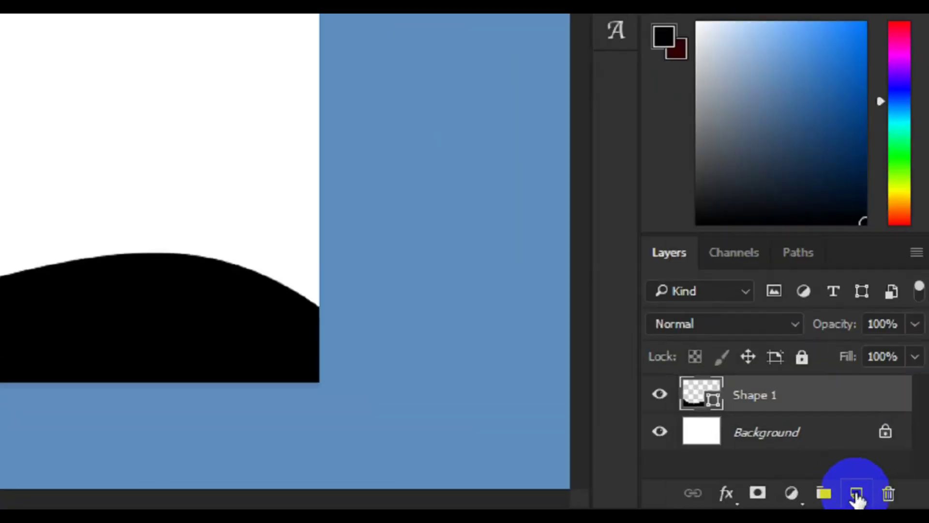
Draw a closed wave shape rising on the left and move Shape 2 below Shape 1.
click(888, 499)
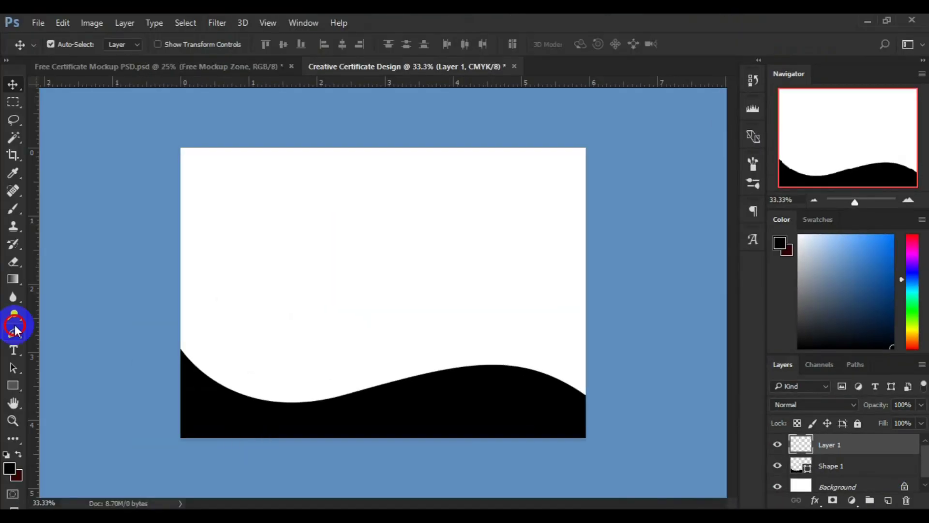
click(14, 331)
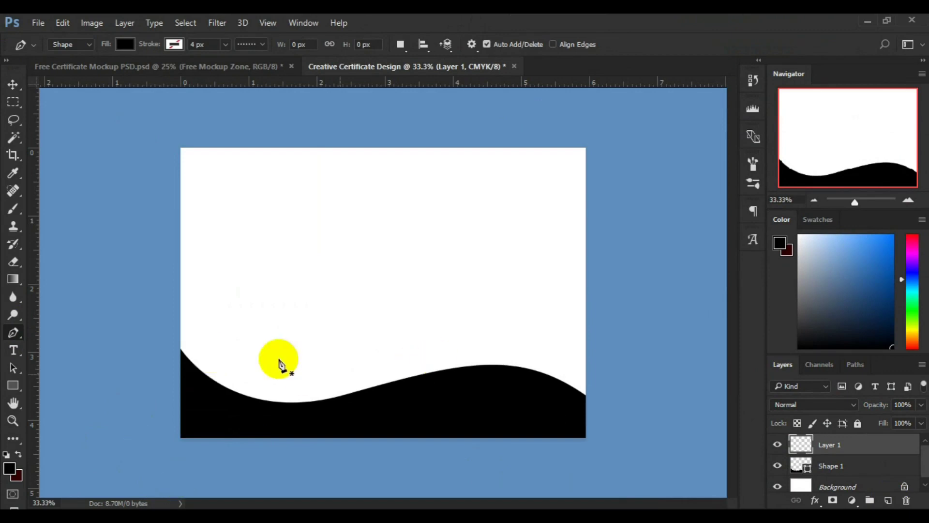
click(192, 370)
click(382, 384)
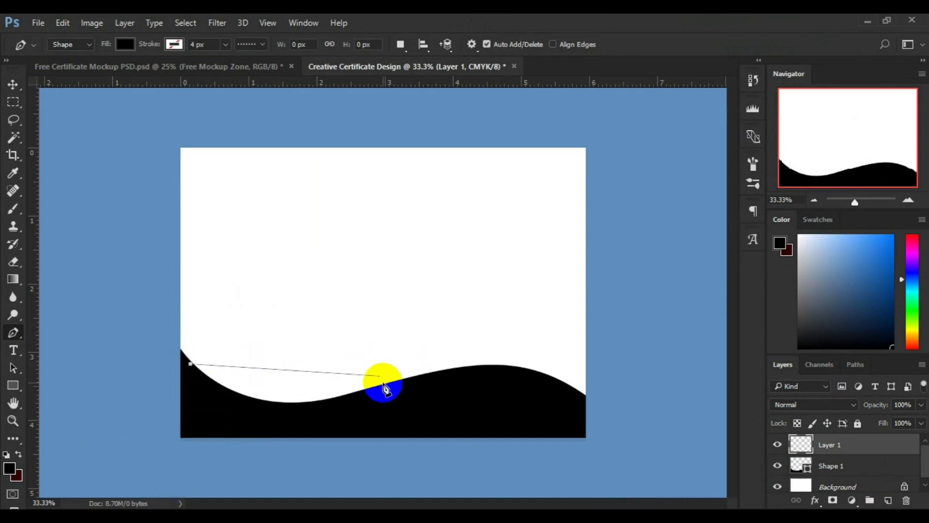
drag(383, 386, 496, 454)
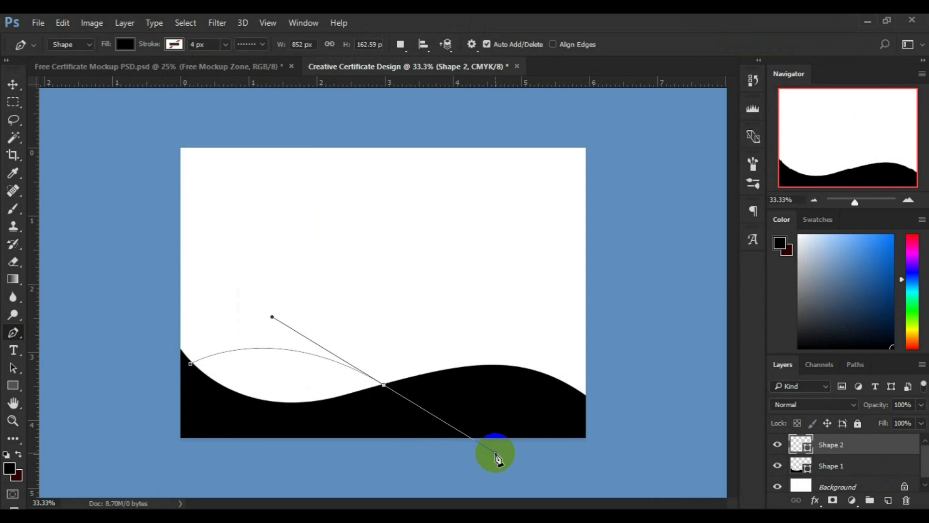
click(383, 385)
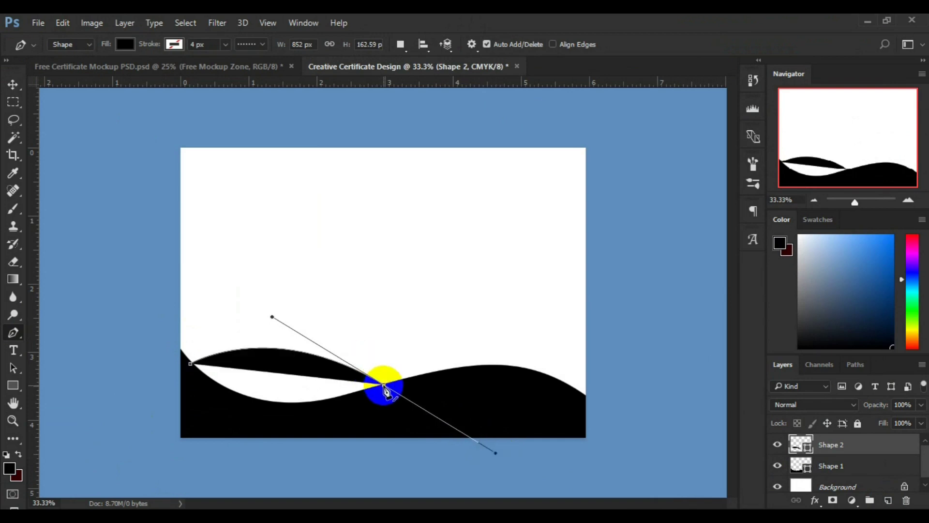
click(381, 406)
click(230, 417)
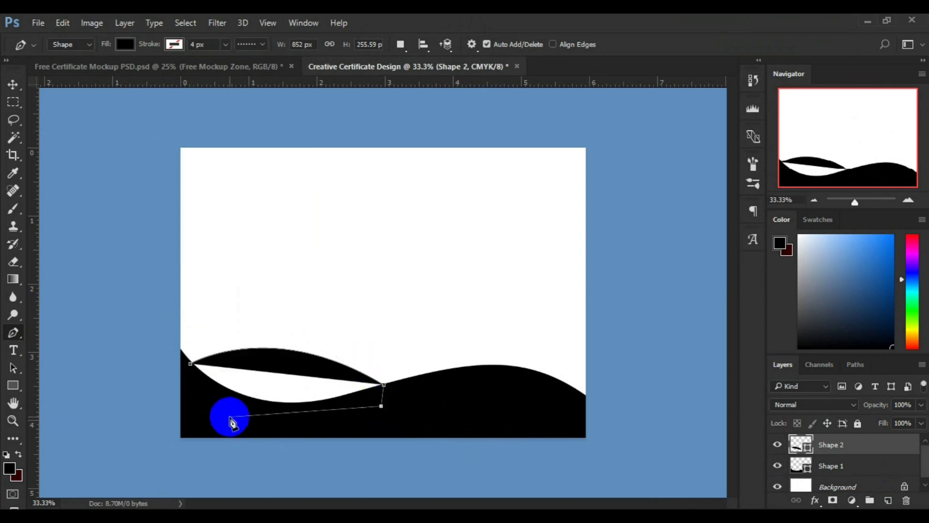
click(191, 363)
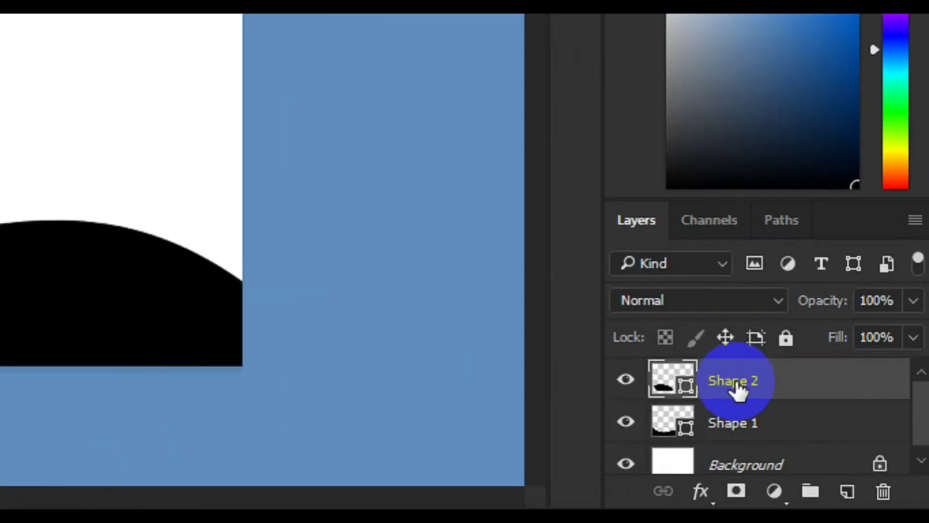
click(831, 445)
drag(740, 400, 741, 435)
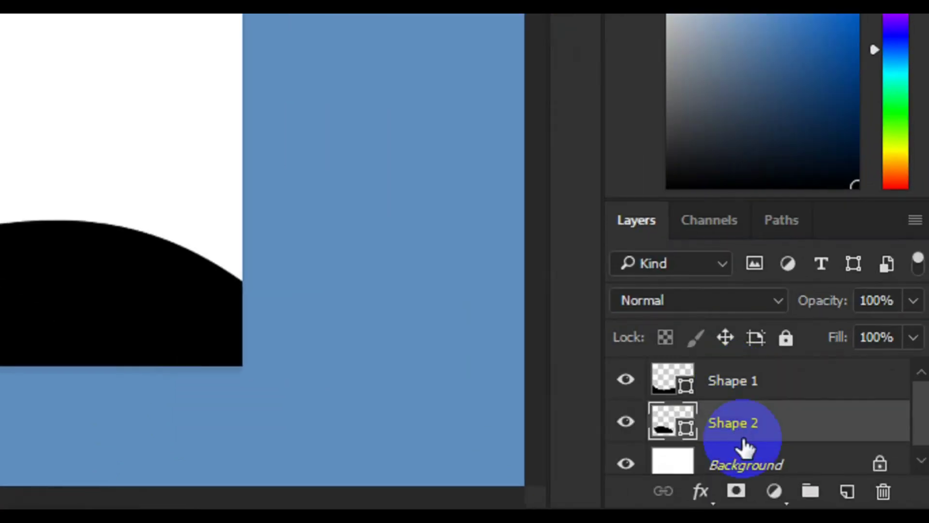
Fill Shape 2 with dark green #1d382c.
double_click(686, 431)
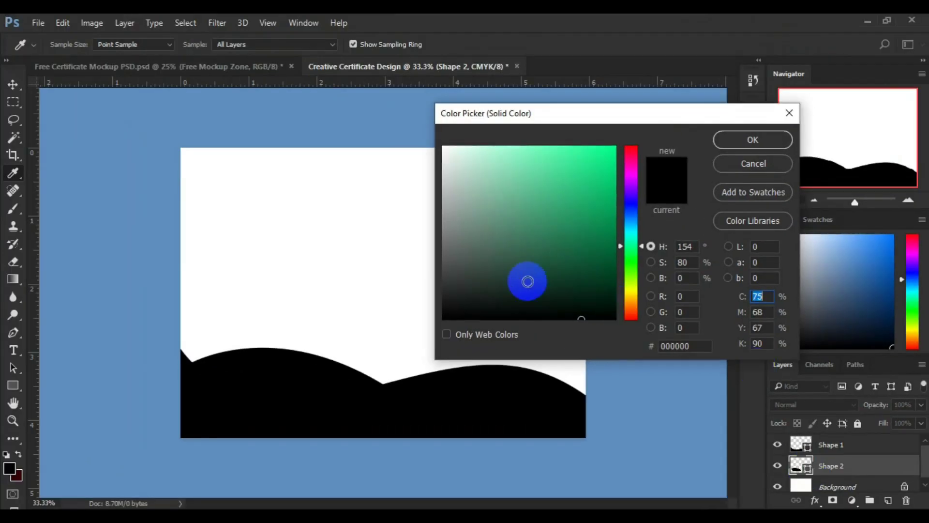
click(527, 281)
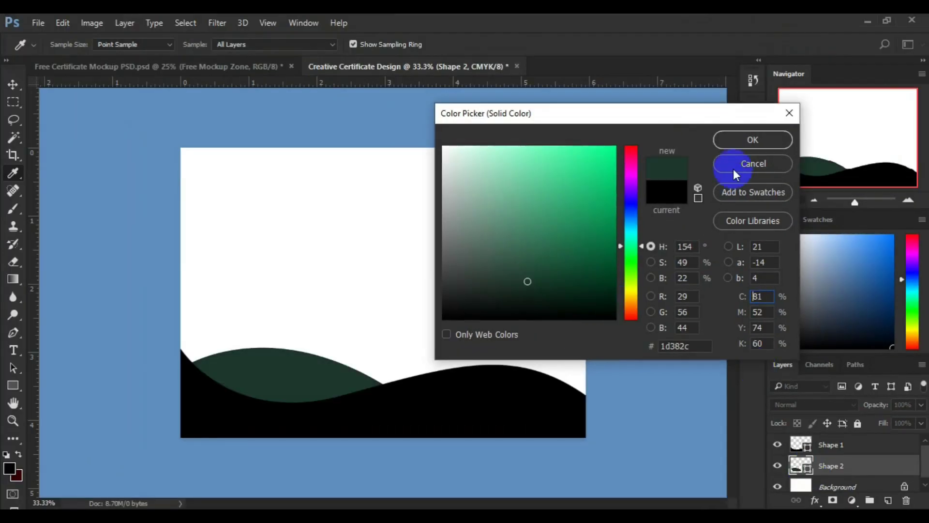
click(734, 146)
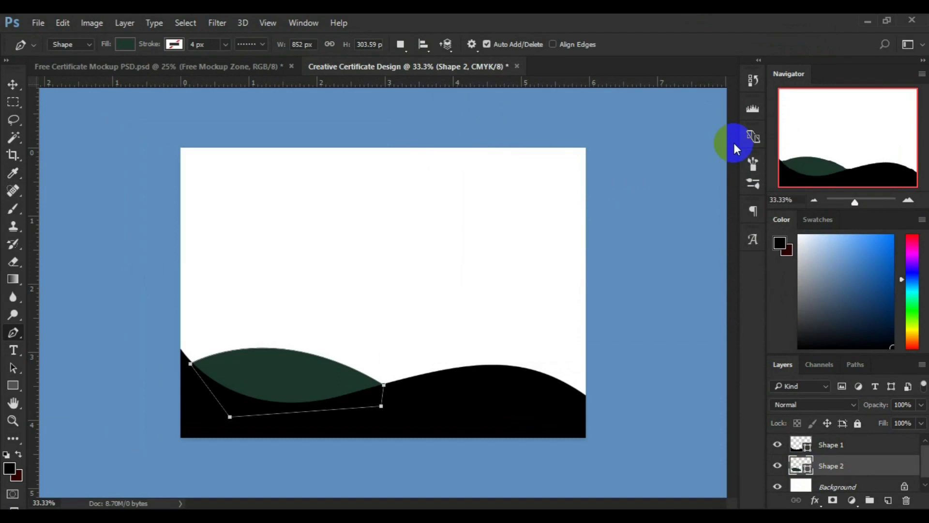
Select Shape 1 and add a new empty layer above it.
click(831, 446)
click(830, 445)
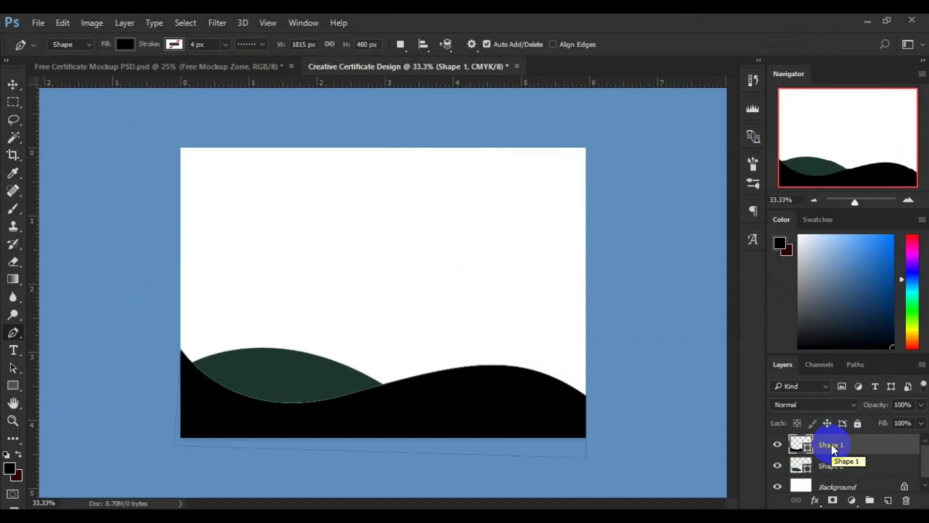
click(888, 500)
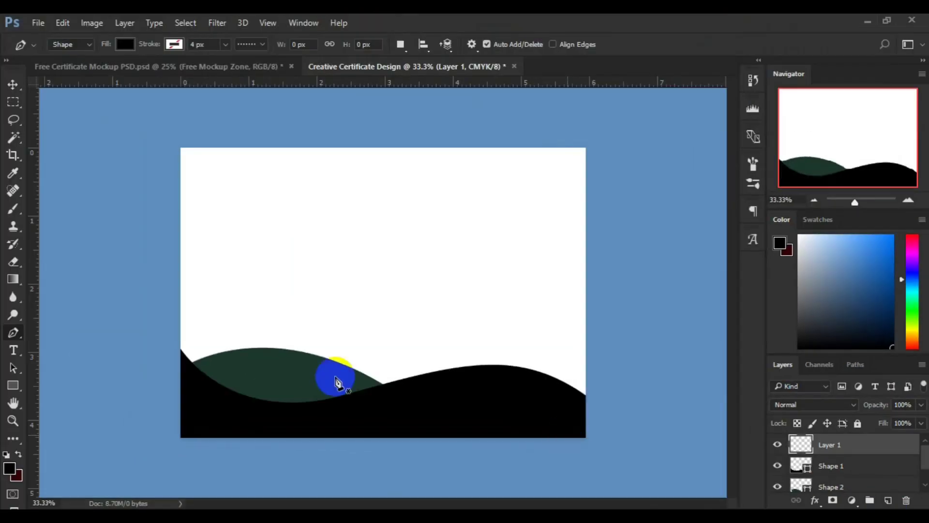
Draw a closed curved wave shape along the right side of the canvas.
click(585, 370)
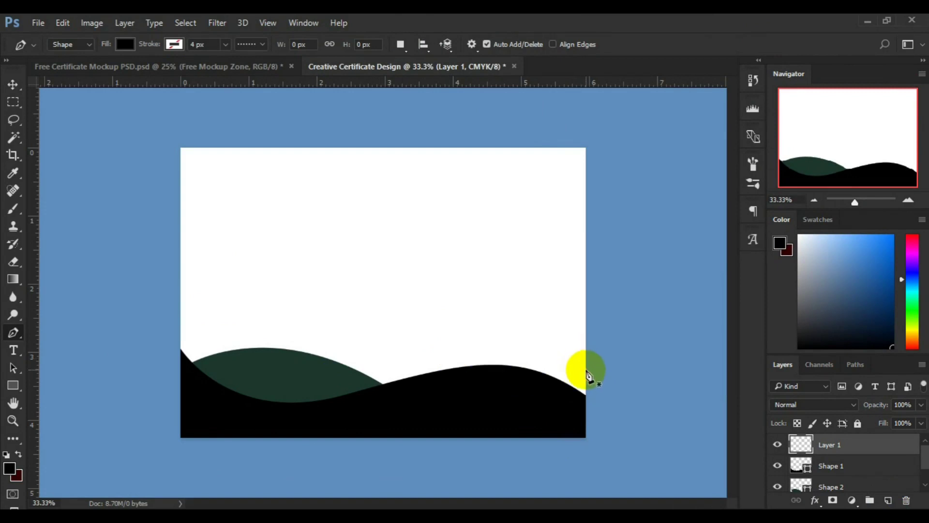
click(386, 393)
click(366, 409)
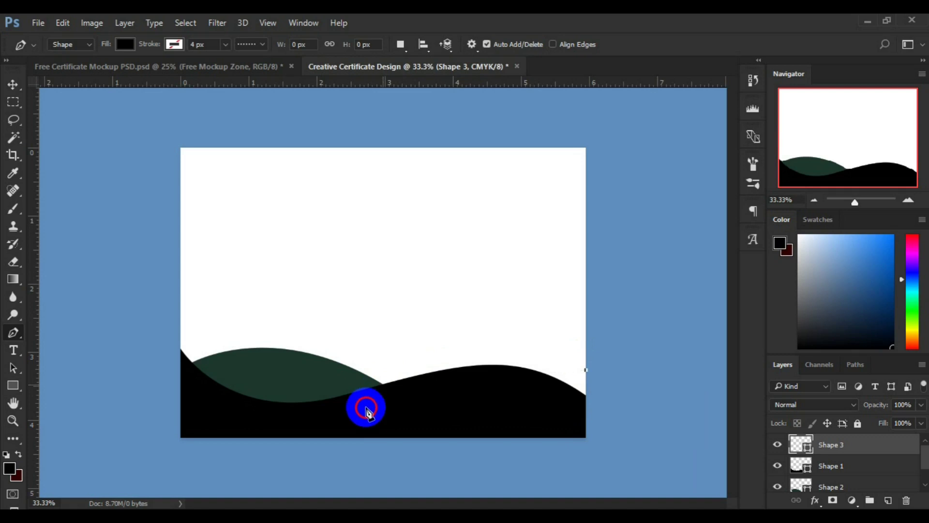
drag(383, 385, 299, 418)
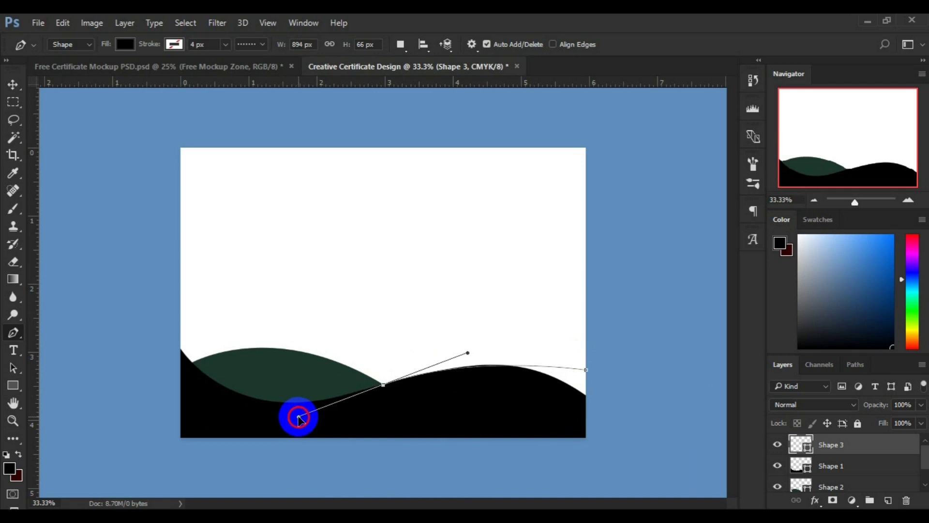
click(383, 385)
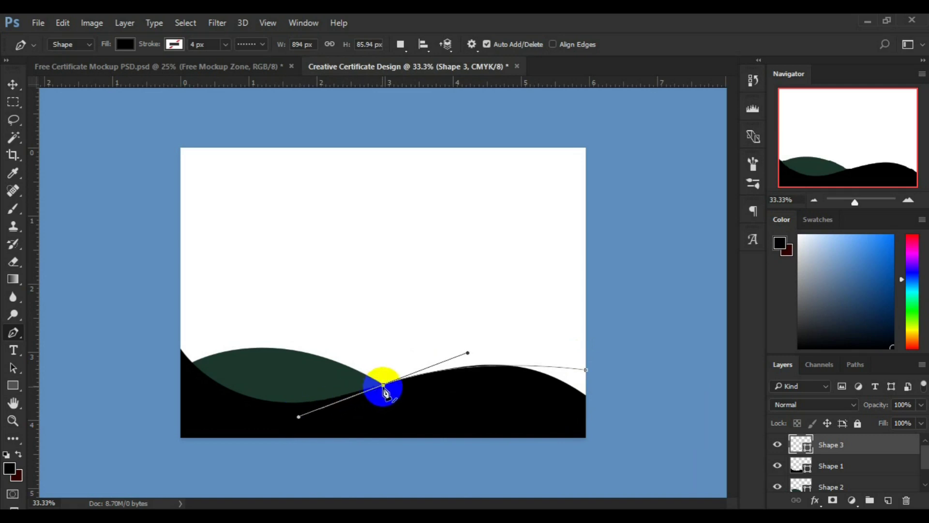
click(588, 386)
click(587, 409)
click(587, 370)
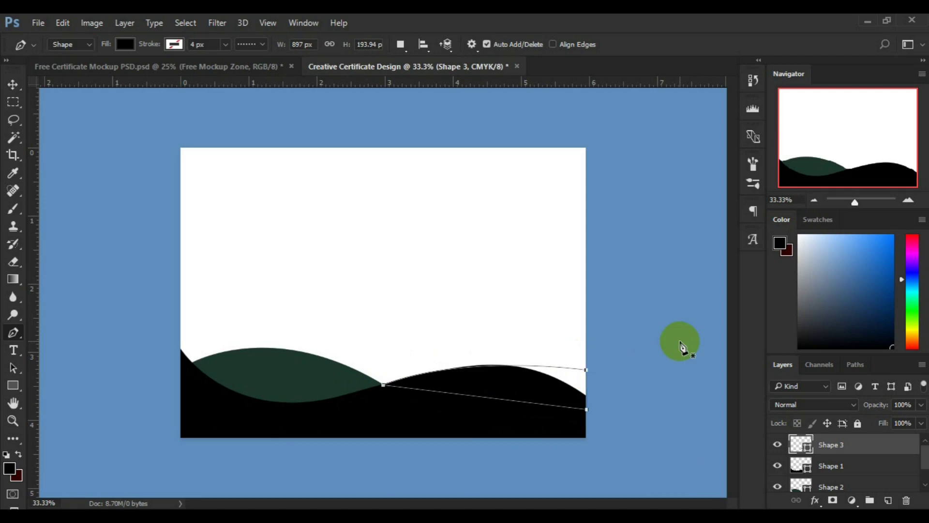
Fill Shape 3 with dark green #1c382c and move it below Shape 1.
double_click(808, 453)
click(287, 373)
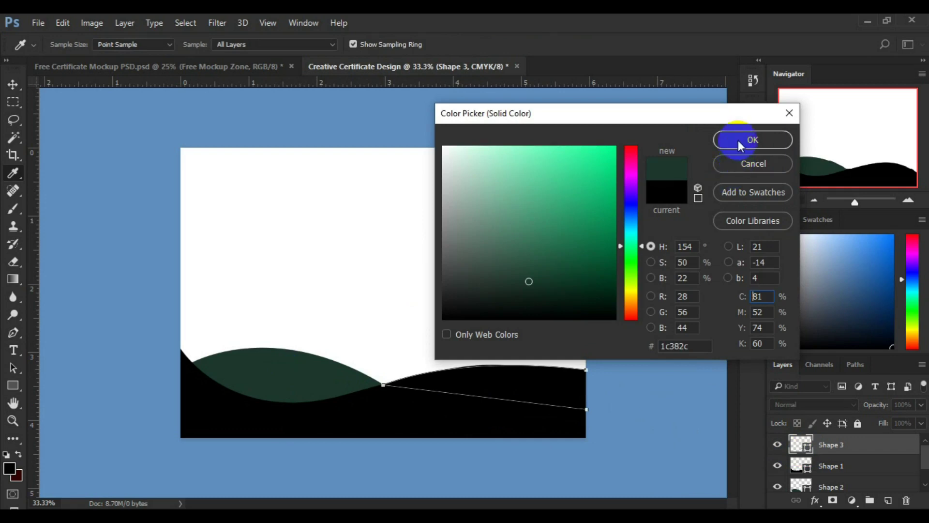
click(738, 140)
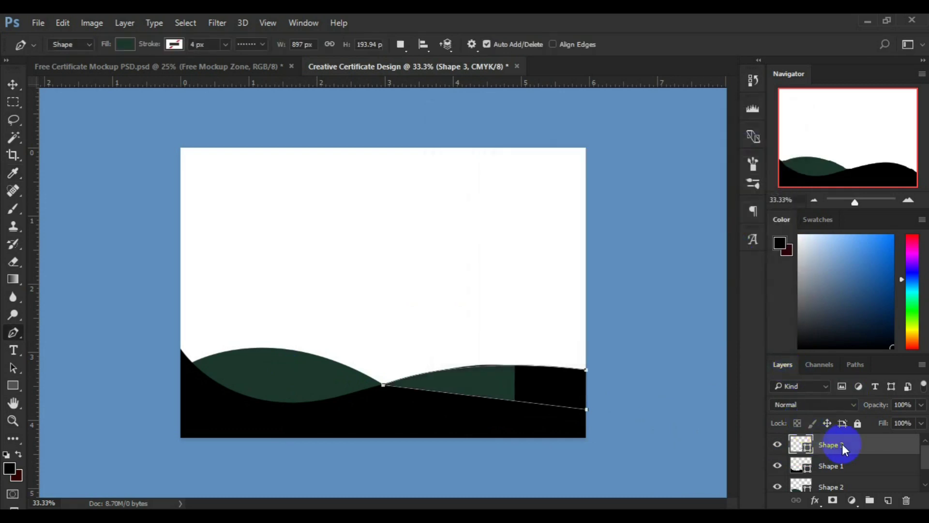
click(842, 469)
drag(840, 476, 842, 479)
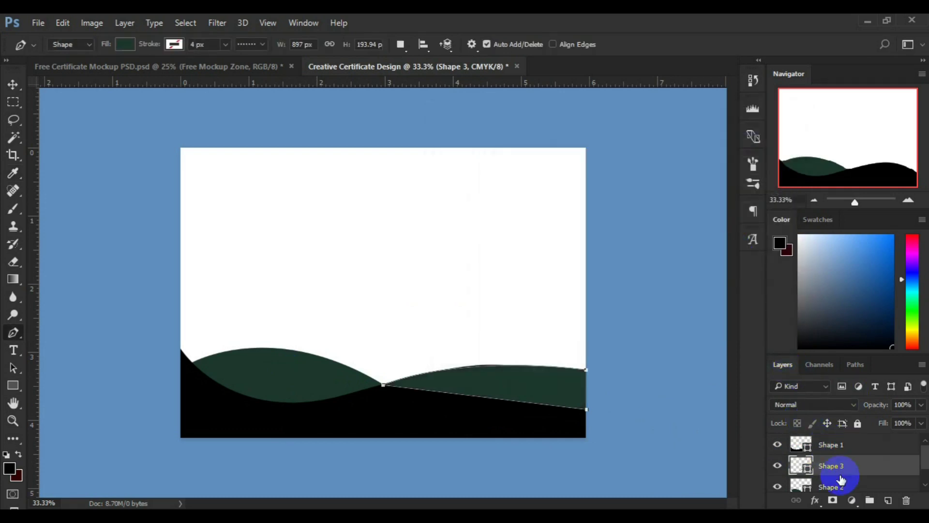
Select the black wave's outline with Direct Selection and add an anchor point to it.
click(13, 85)
click(477, 419)
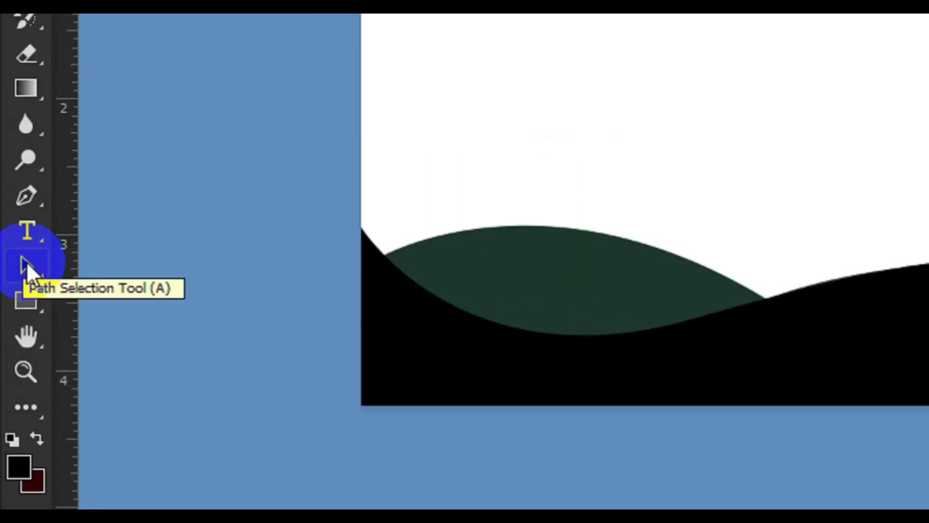
click(12, 368)
click(28, 264)
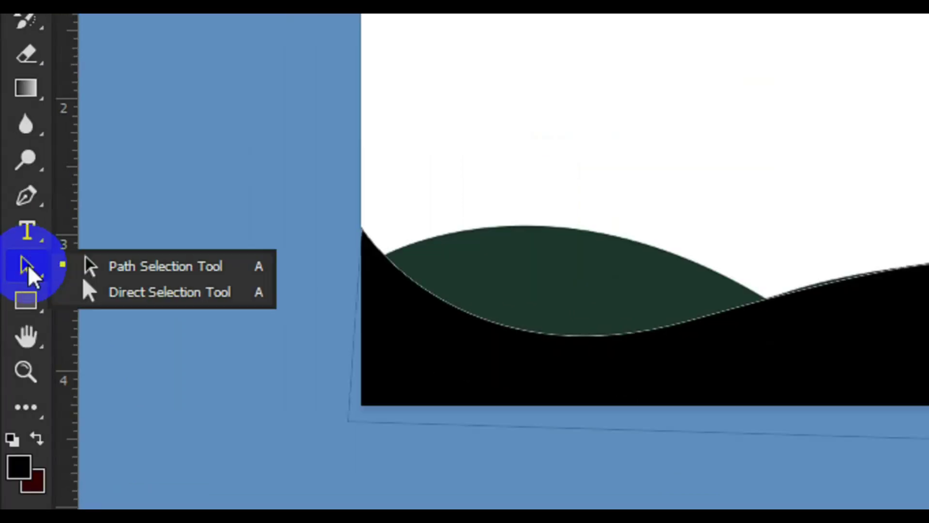
click(78, 292)
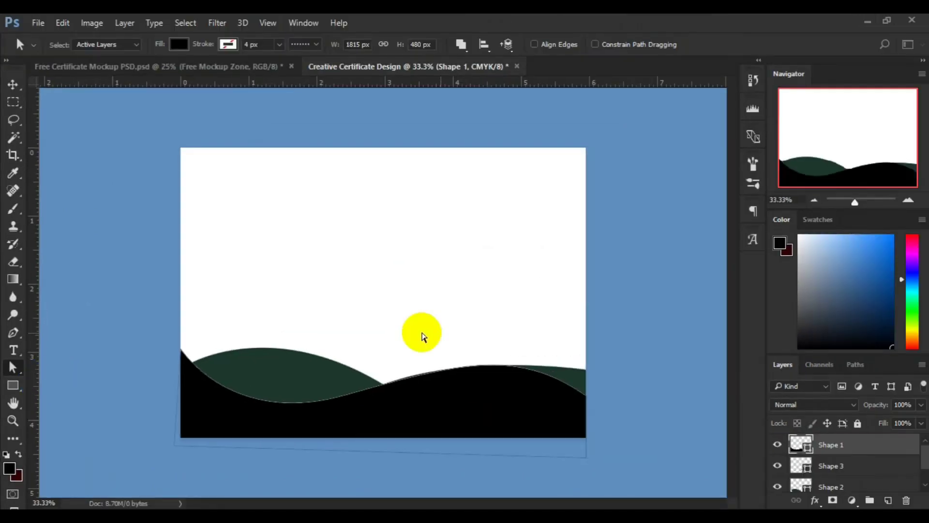
click(480, 367)
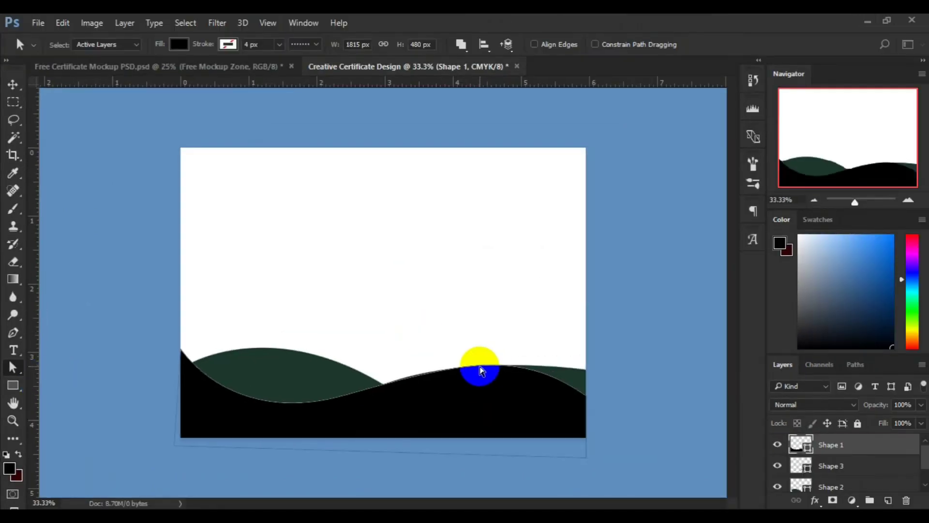
right_click(481, 367)
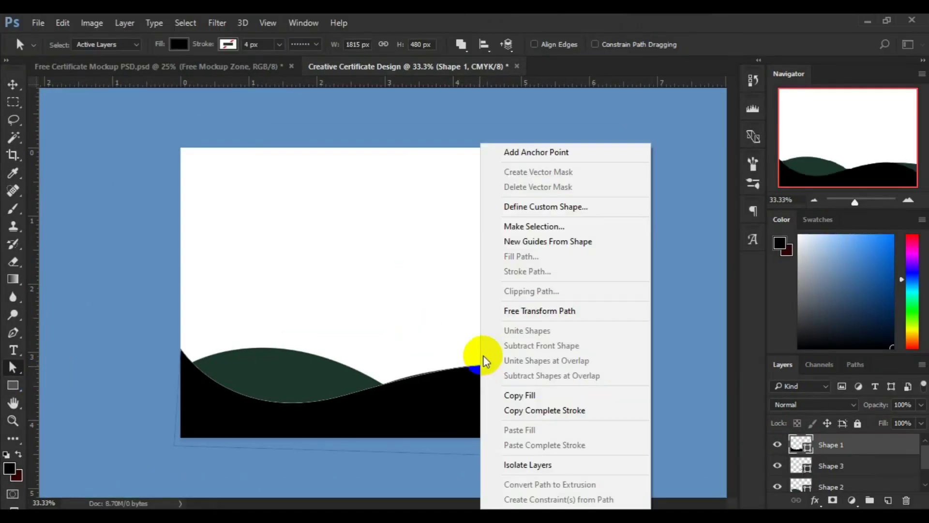
click(529, 153)
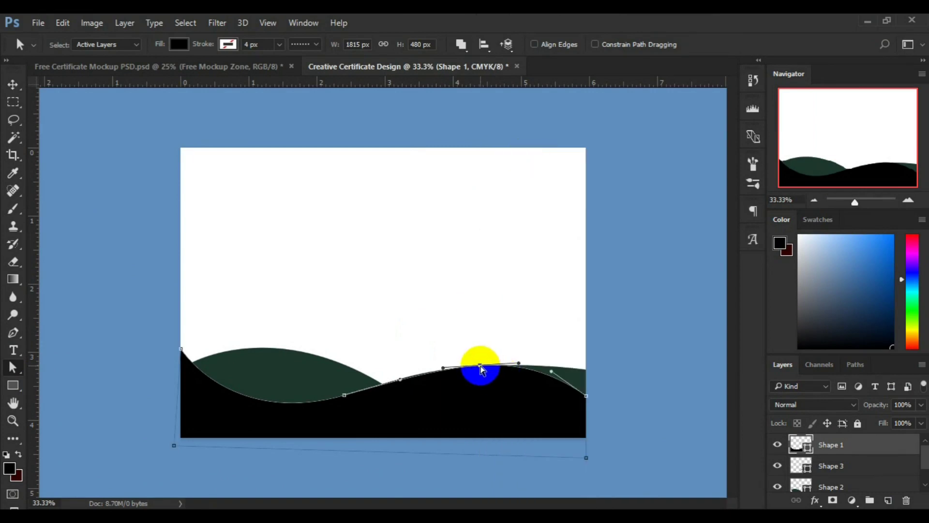
Raise the new anchor and the right-hand anchor to lift the wave's crest.
drag(481, 369, 481, 358)
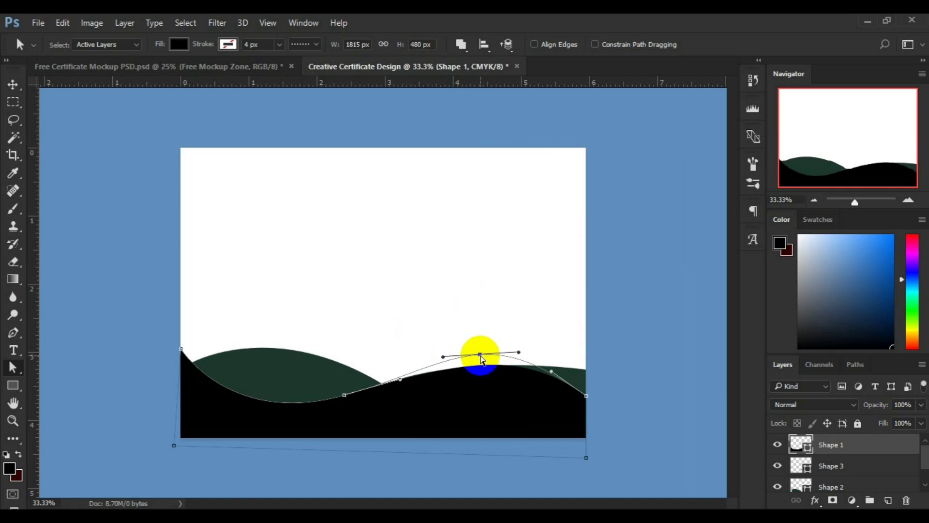
drag(481, 358, 481, 358)
click(551, 372)
drag(552, 374, 556, 368)
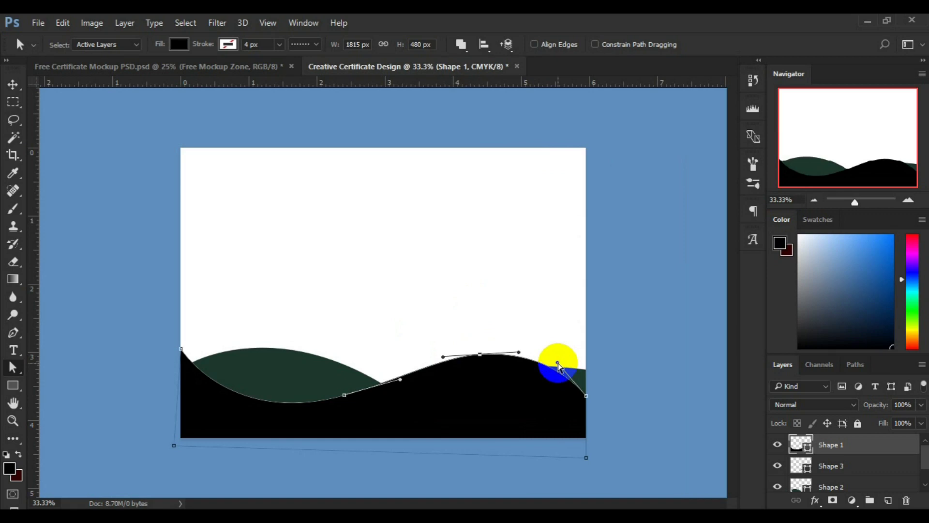
click(13, 86)
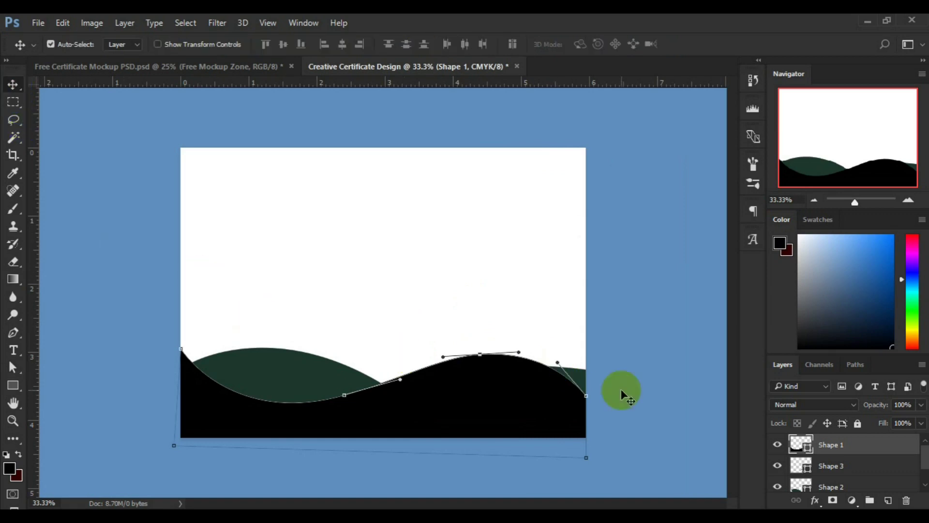
On a new layer, draw a rectangular frame inset from the page edges with the Pen tool.
click(888, 500)
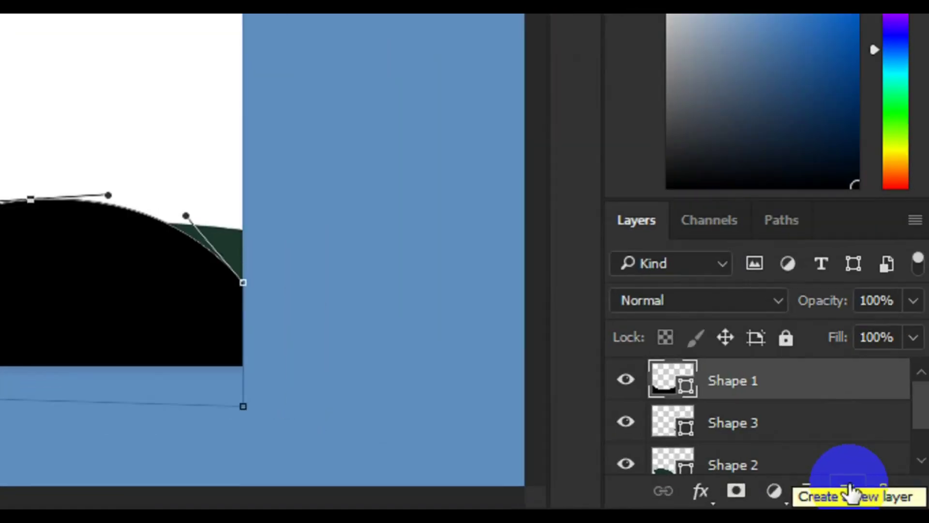
drag(918, 438, 918, 442)
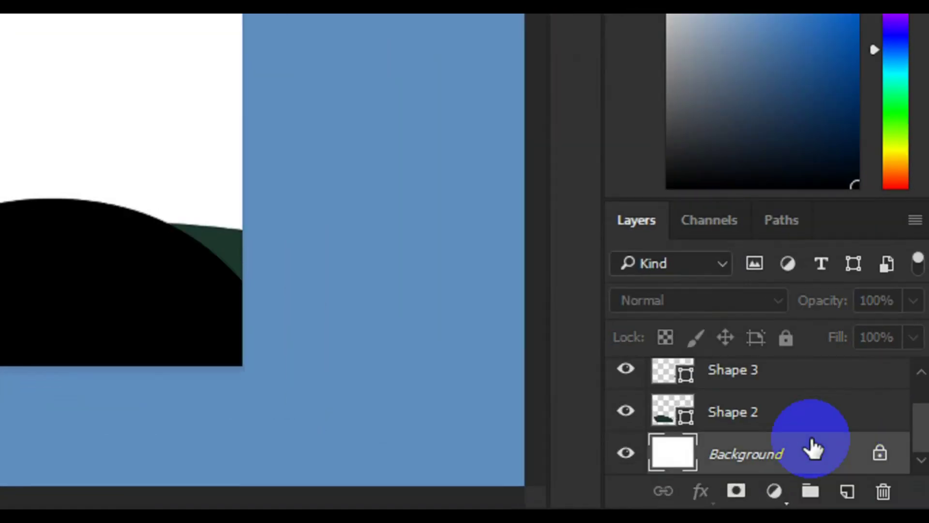
click(847, 491)
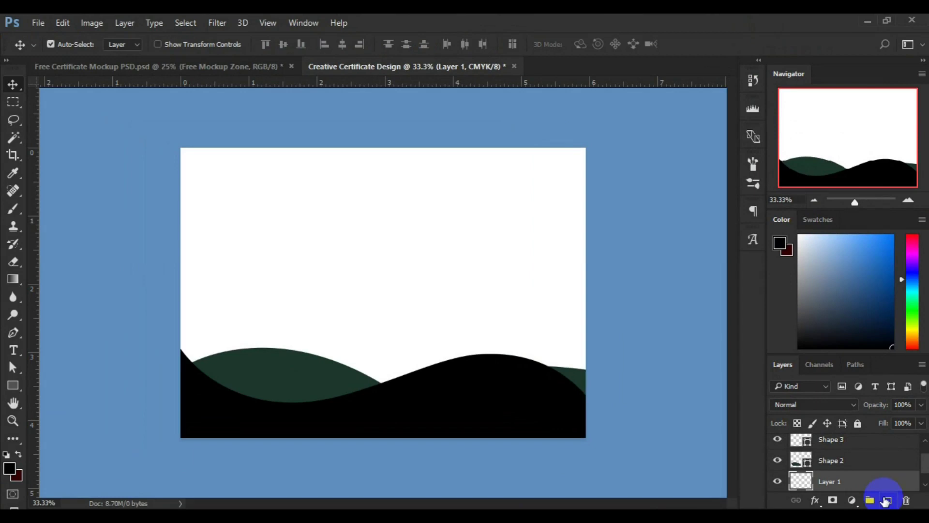
click(13, 333)
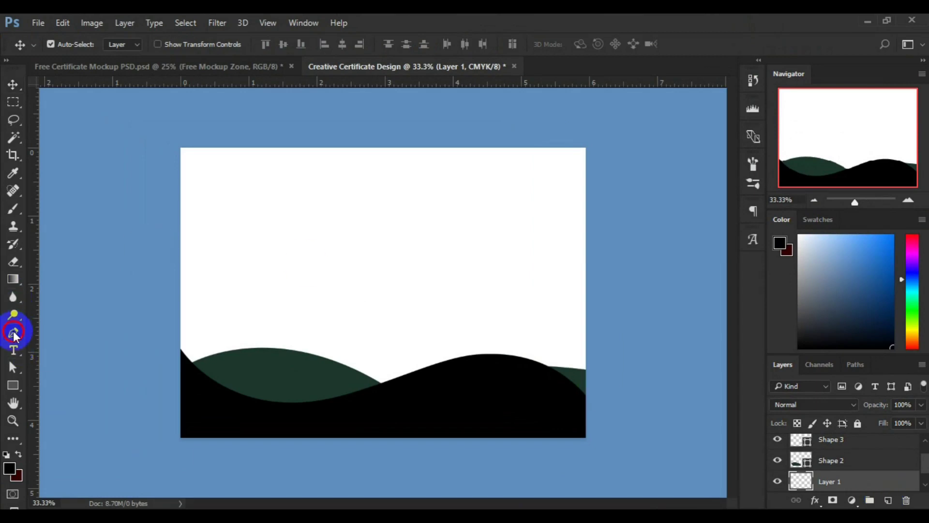
click(190, 364)
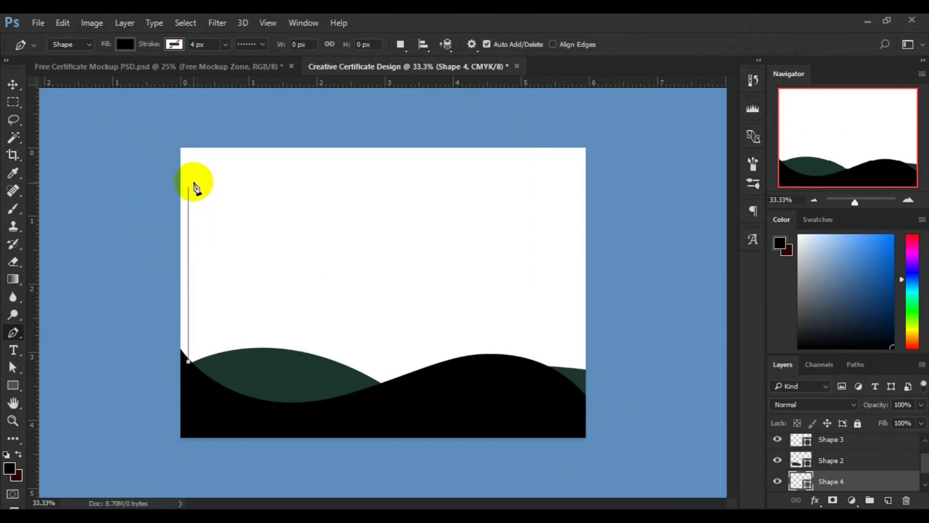
click(188, 164)
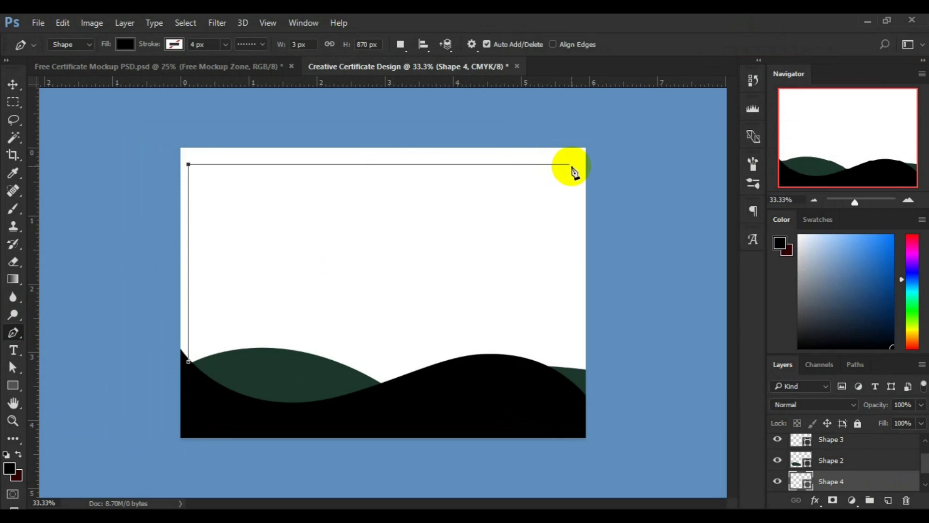
click(574, 165)
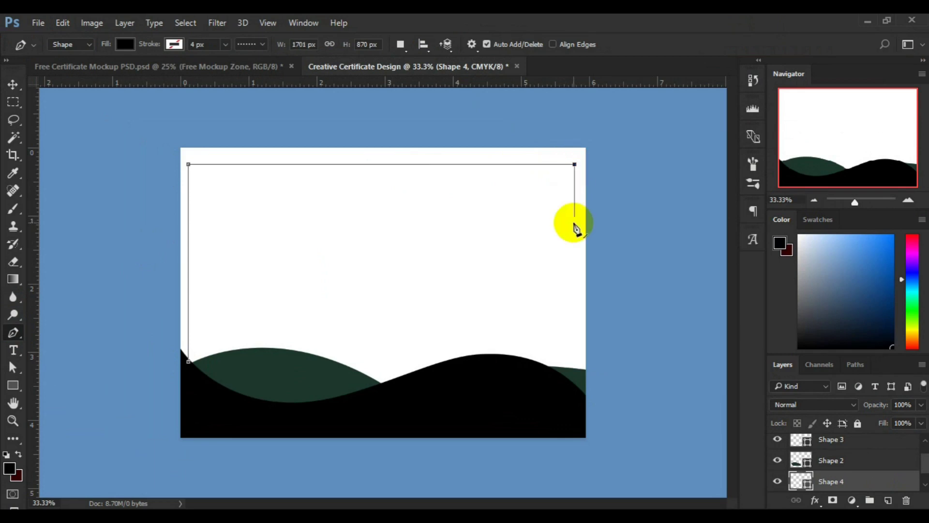
click(575, 384)
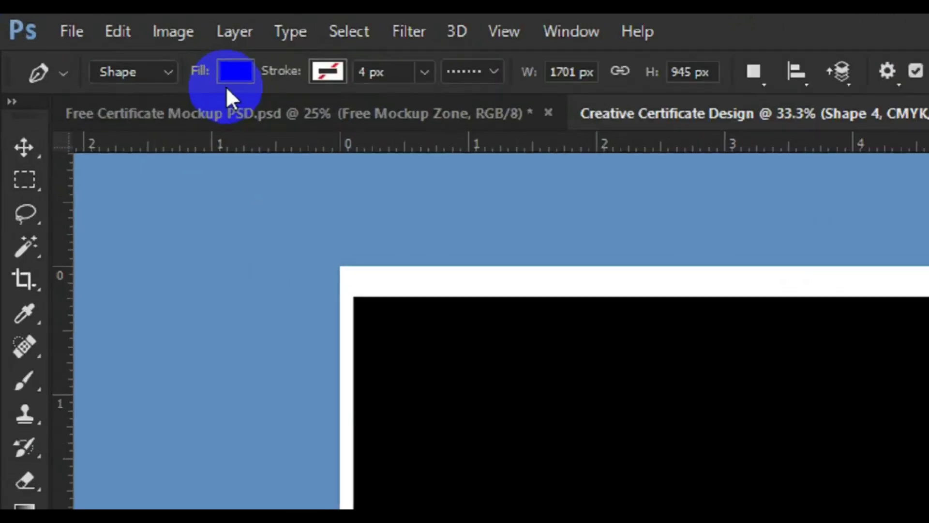
Give the frame no fill and a solid black stroke.
click(123, 44)
click(135, 127)
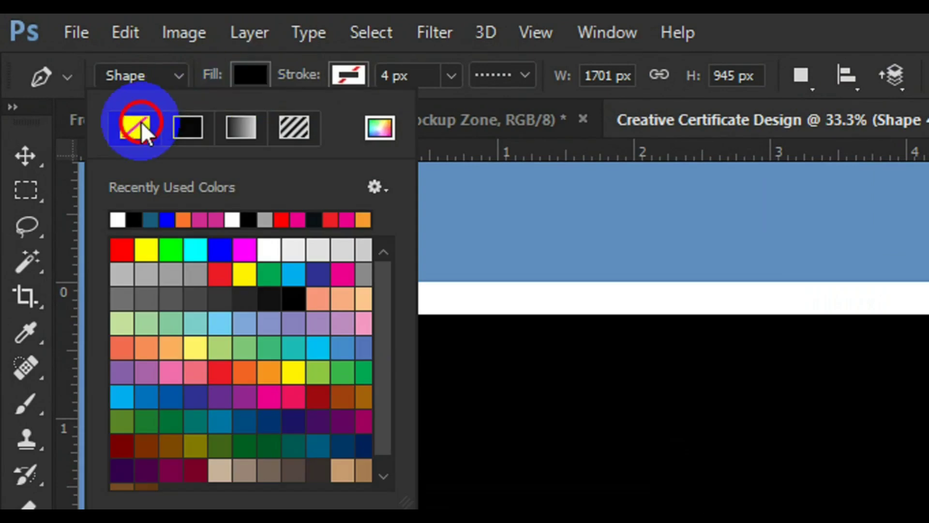
click(350, 77)
click(349, 78)
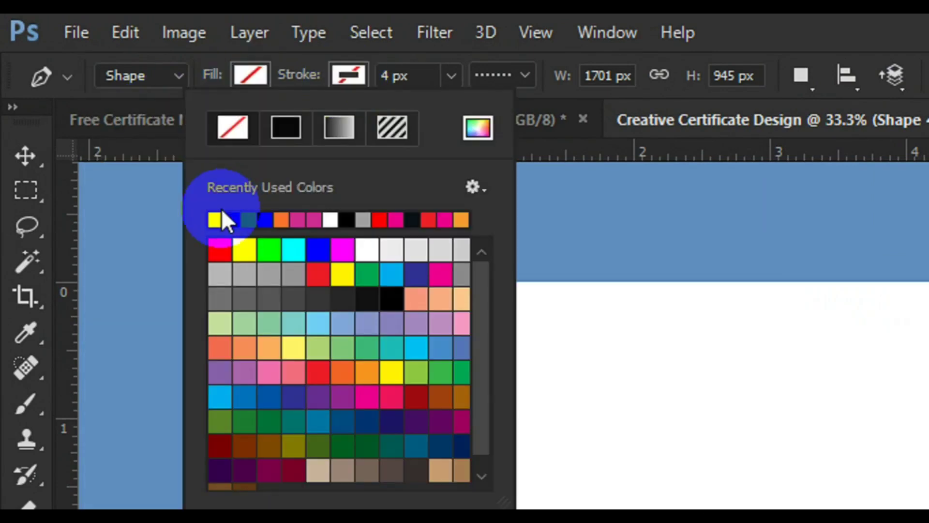
click(232, 218)
click(526, 75)
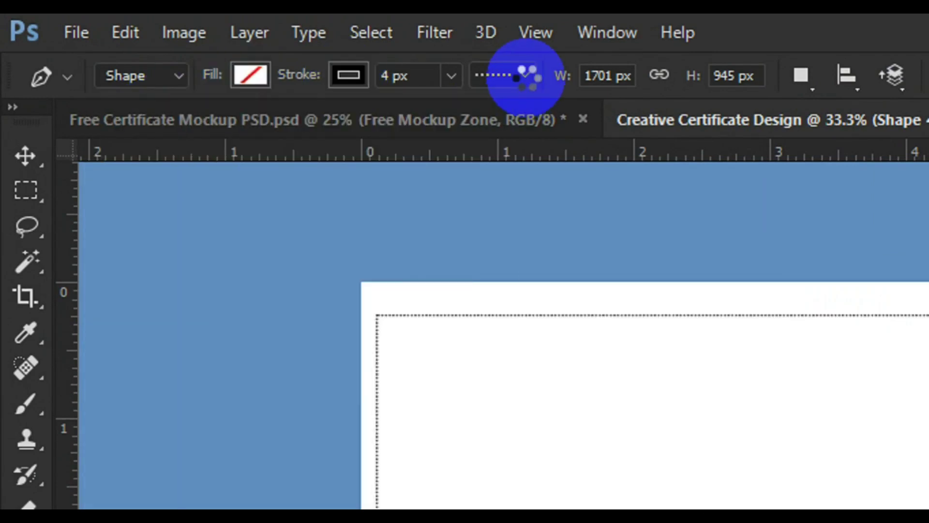
click(479, 172)
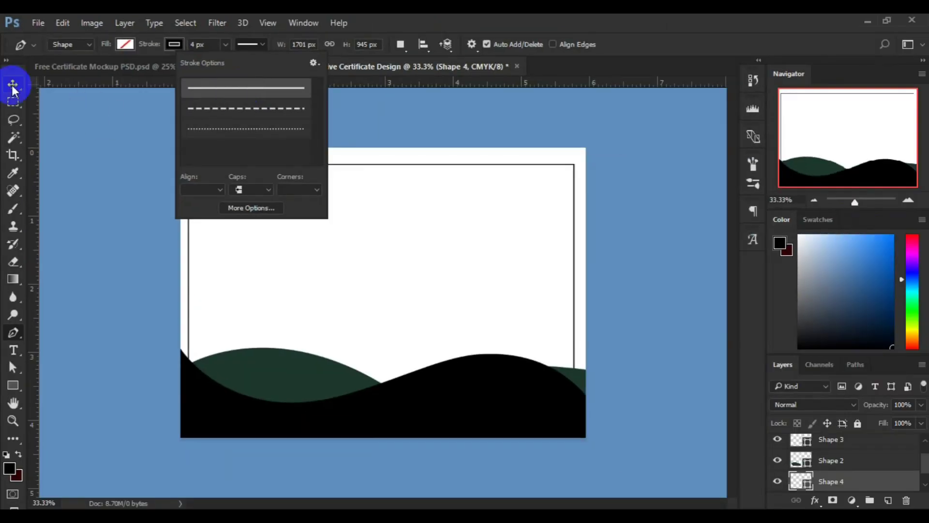
click(13, 84)
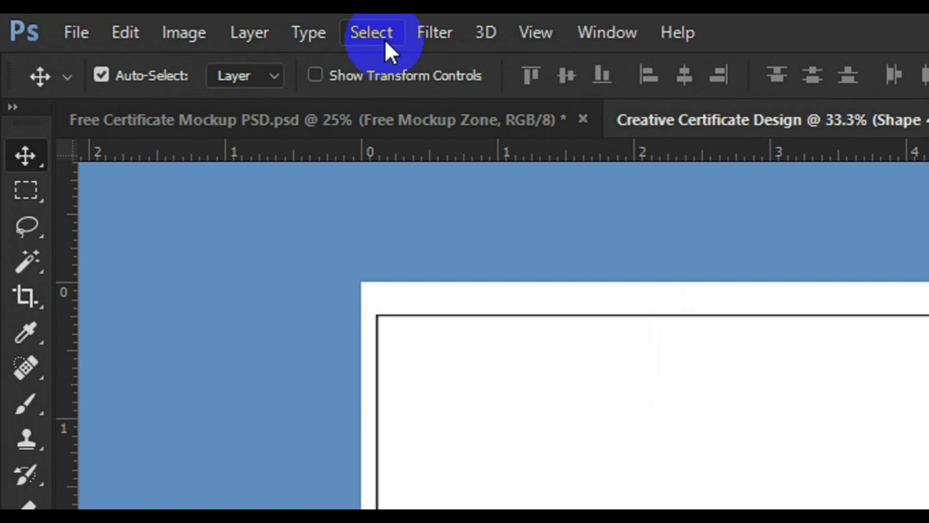
Center the frame horizontally, align it to the top, then nudge it down five steps.
click(386, 43)
click(390, 83)
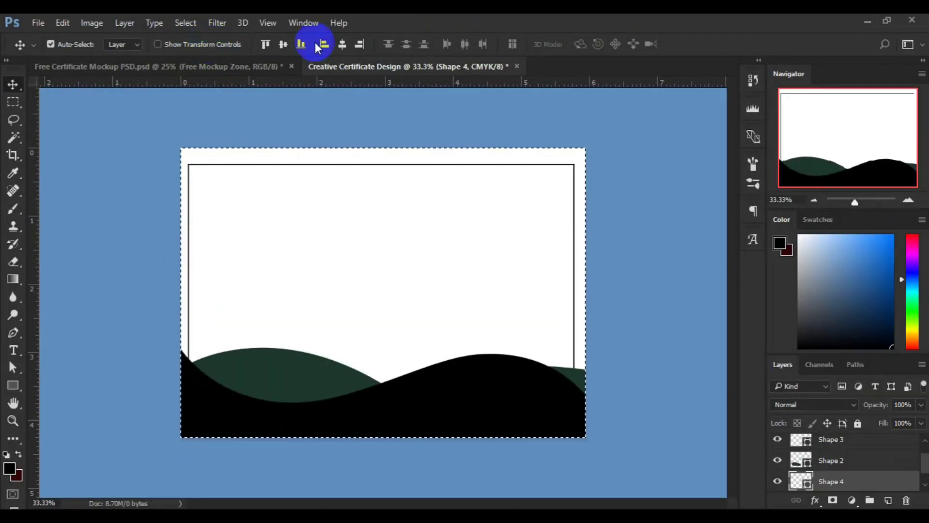
click(342, 45)
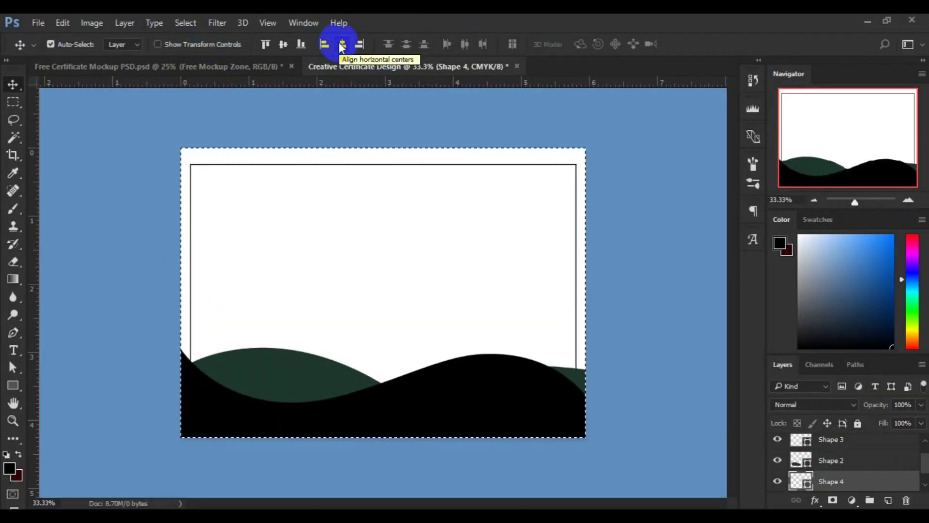
click(265, 44)
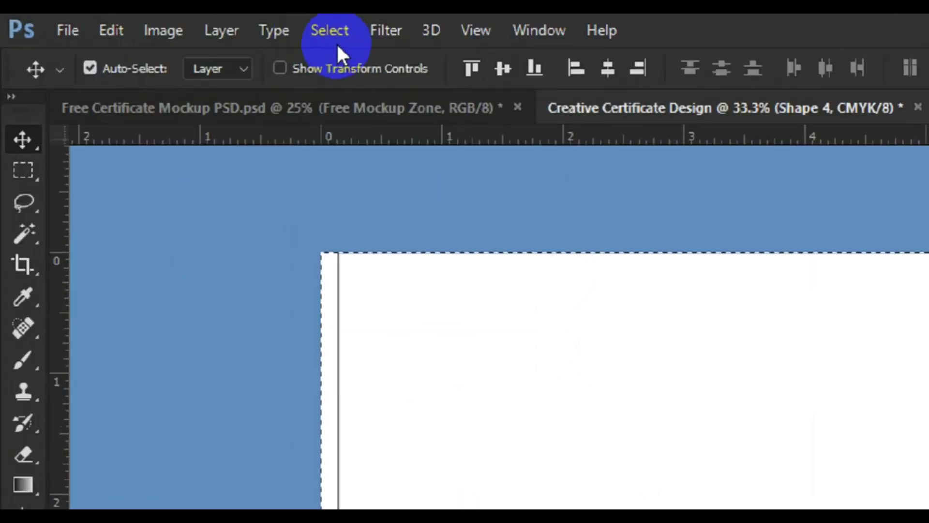
click(186, 23)
click(377, 50)
key(Down)
key(Down)
key(Down)
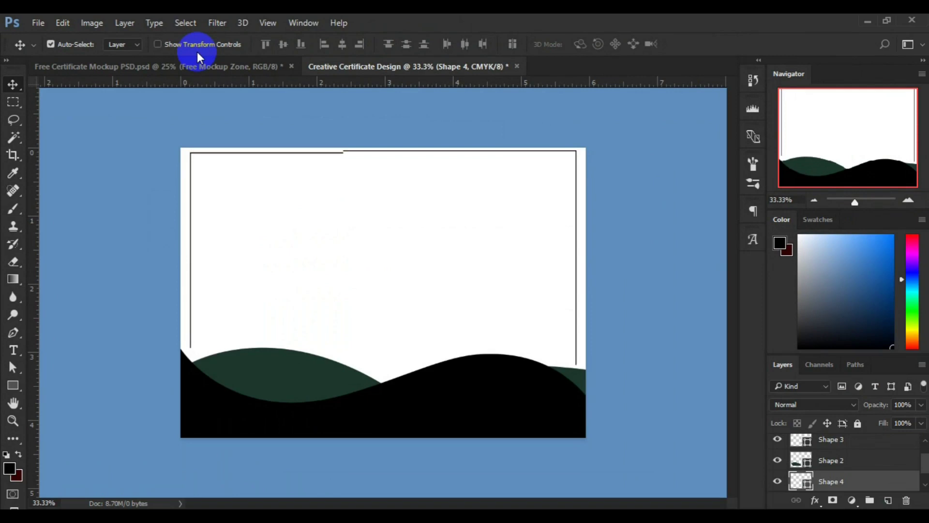
key(Down)
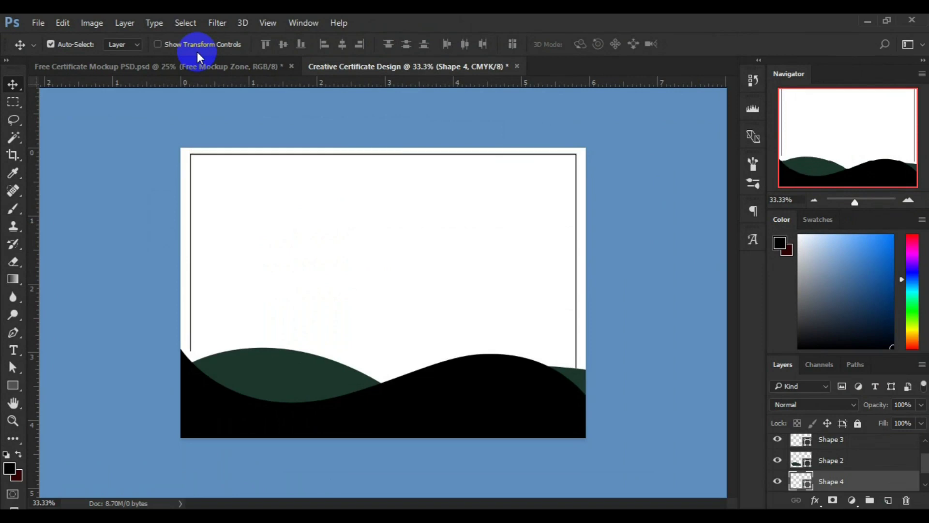
key(Down)
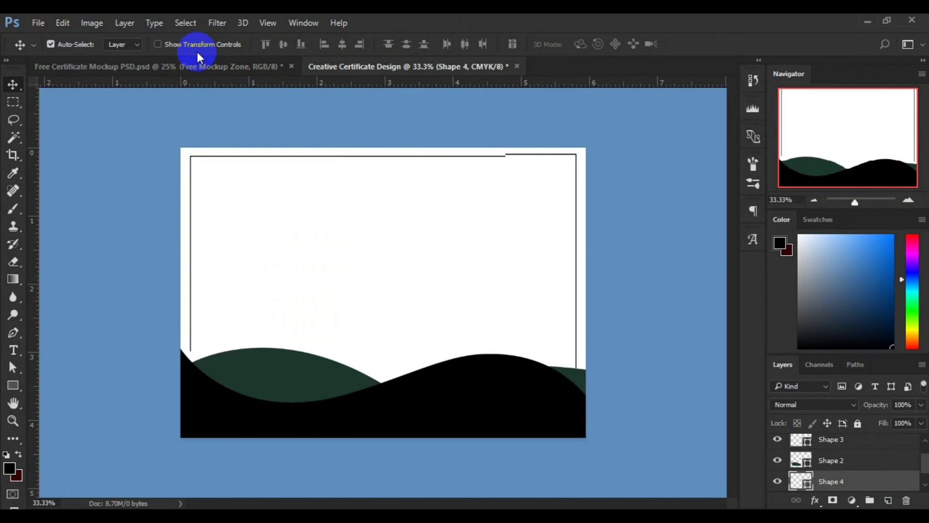
key(Down)
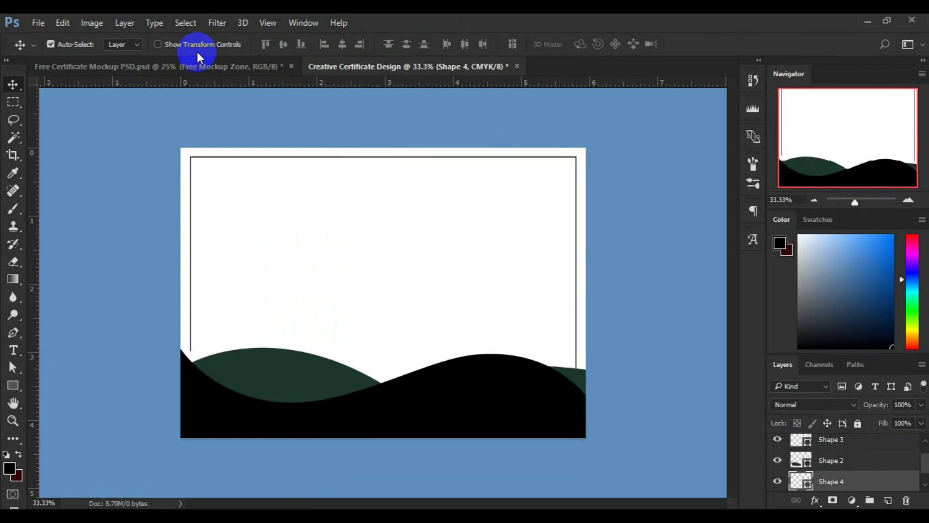
key(Down)
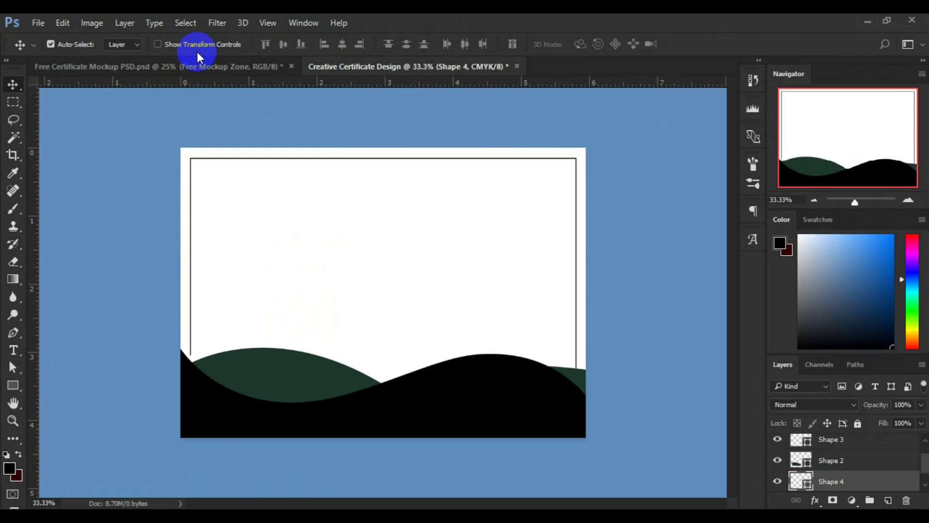
Stretch the frame's bottom edge down to 106.88% height behind the waves.
key(ctrl+t)
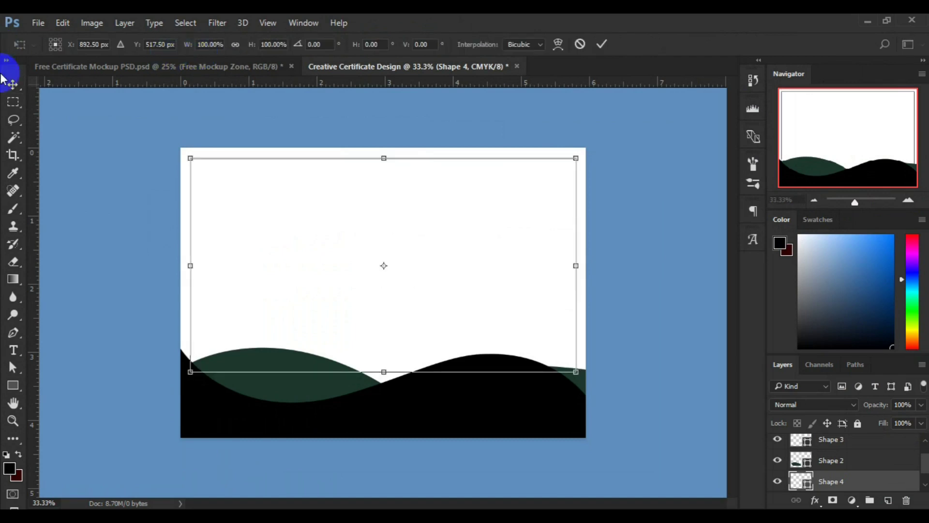
drag(385, 377, 384, 388)
click(602, 44)
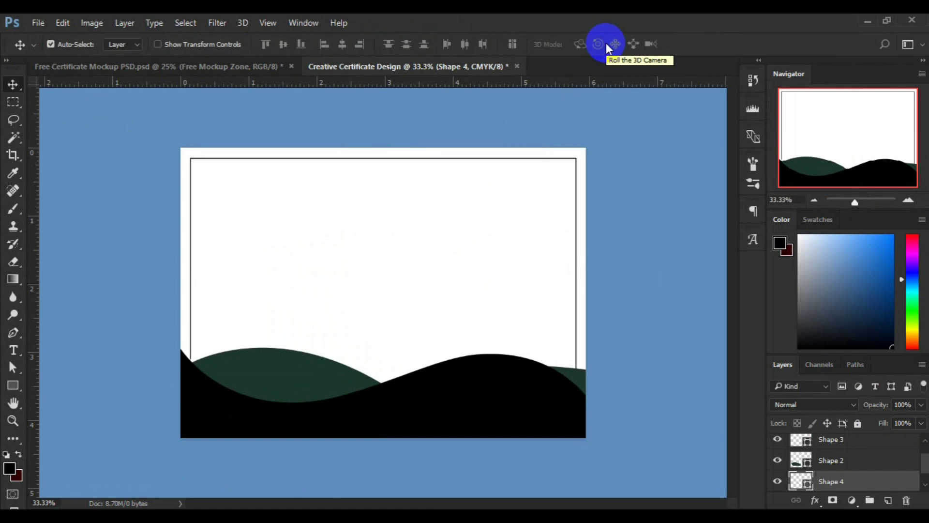
key(ctrl+t)
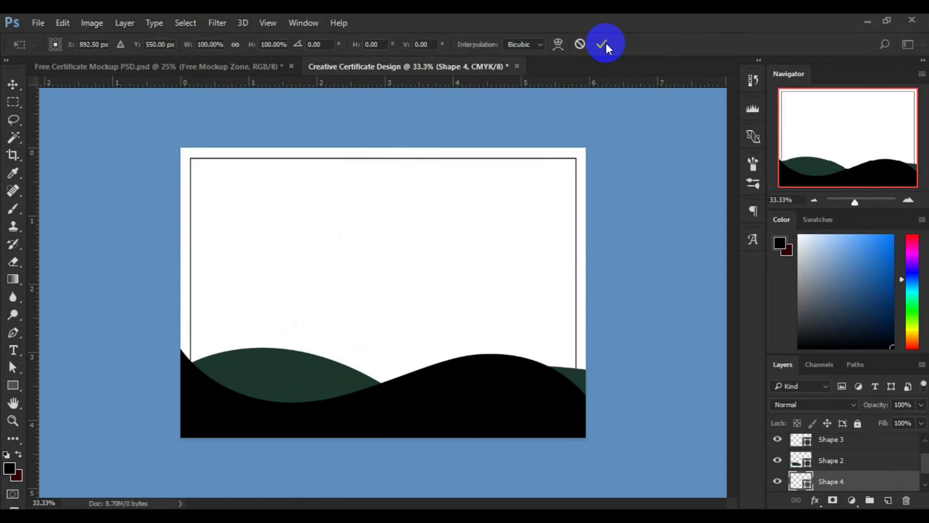
click(597, 48)
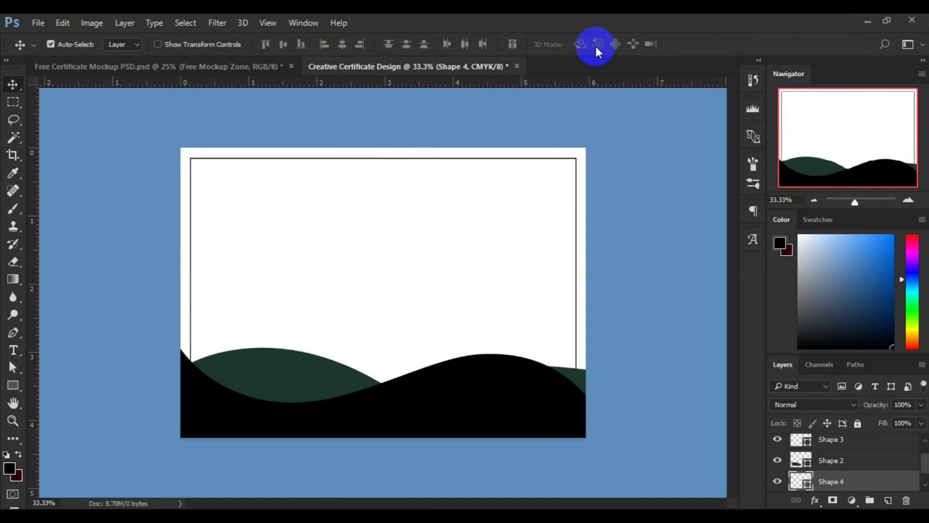
Add a Gradient Overlay to Shape 1, starting from a purple-to-navy preset.
key(ctrl)
ctrl+click(421, 411)
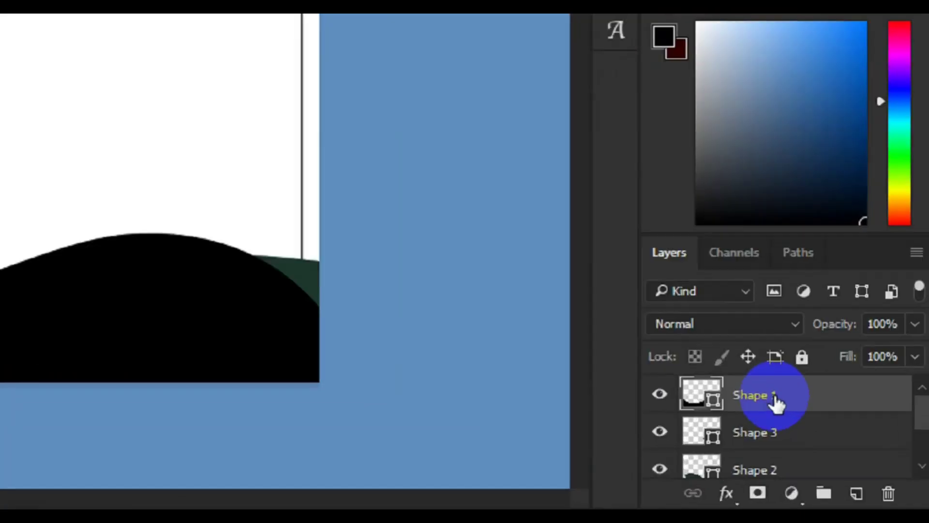
right_click(907, 435)
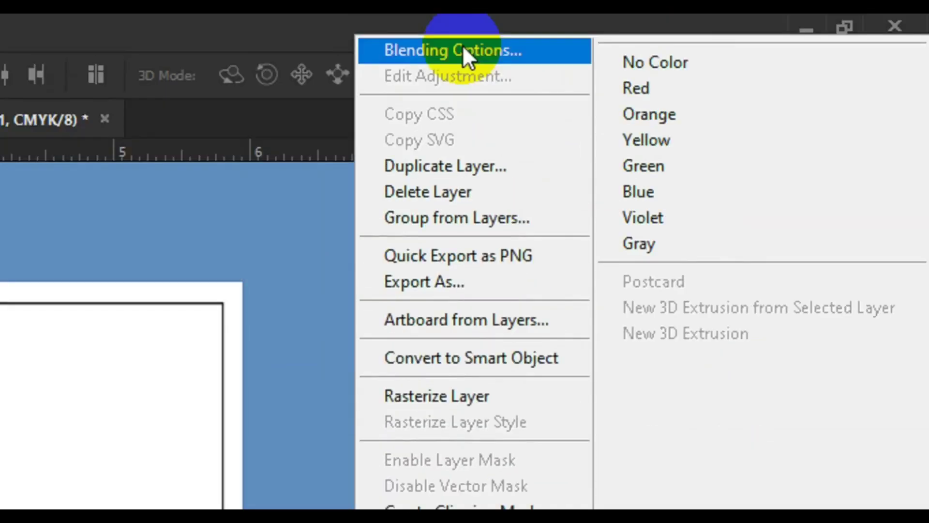
click(697, 34)
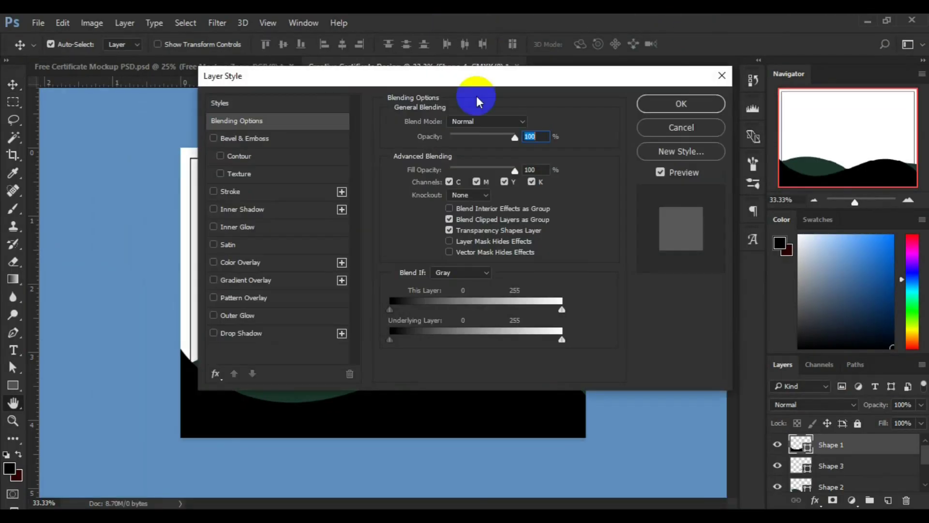
drag(576, 99, 733, 80)
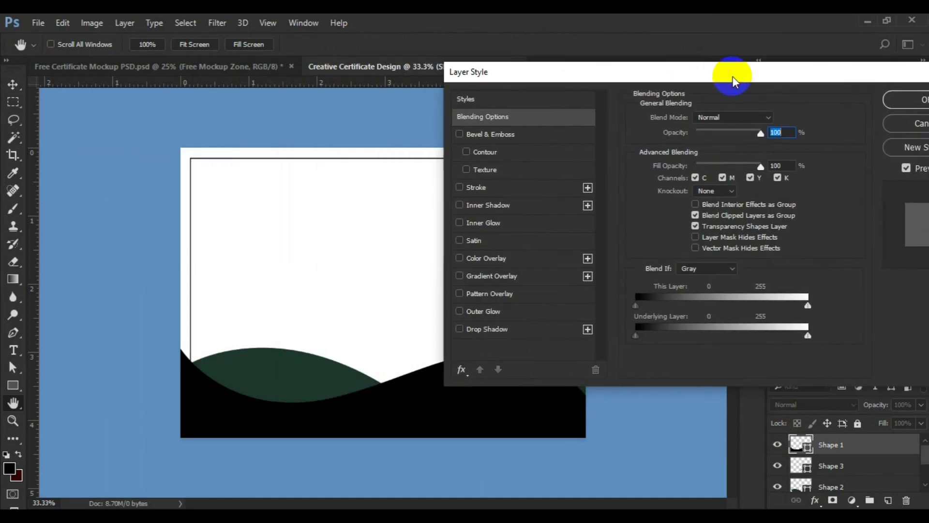
click(491, 277)
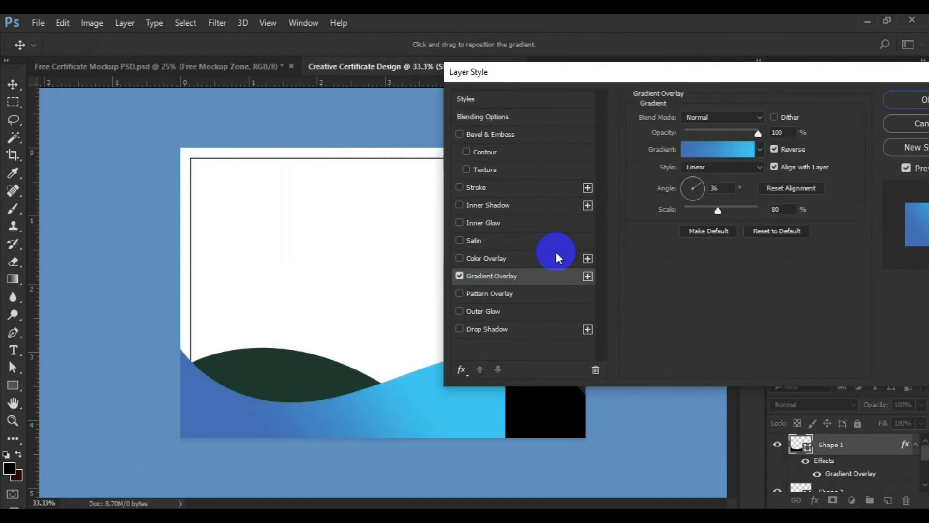
click(711, 161)
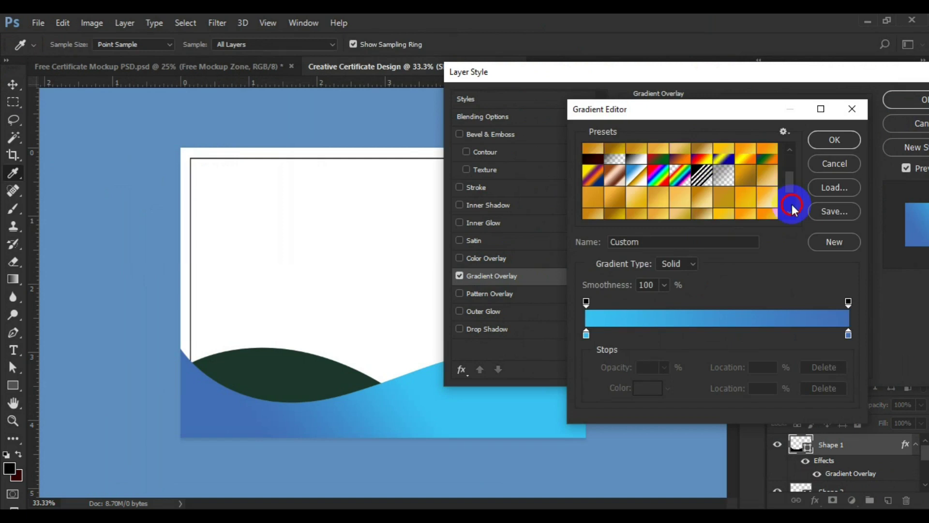
drag(789, 184, 792, 208)
click(686, 216)
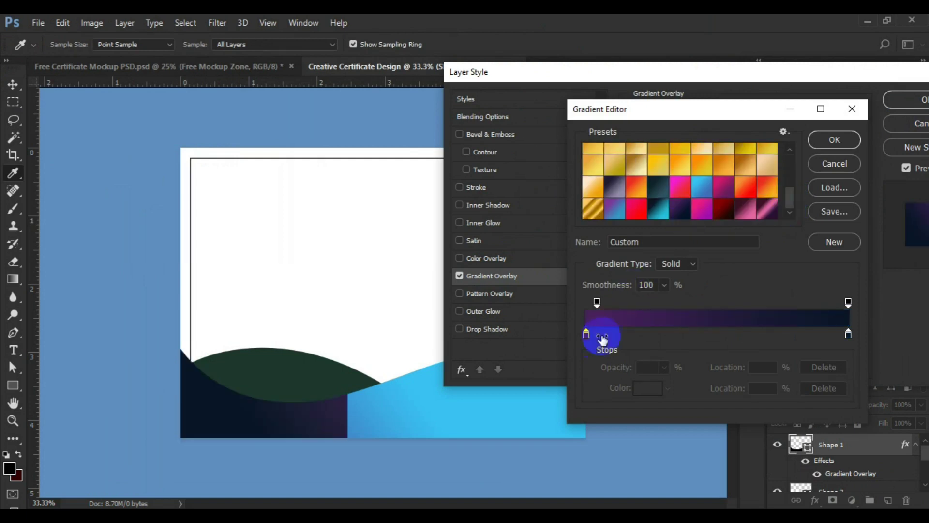
Set the gradient stops to dark navy #060f22 and #112337.
double_click(586, 334)
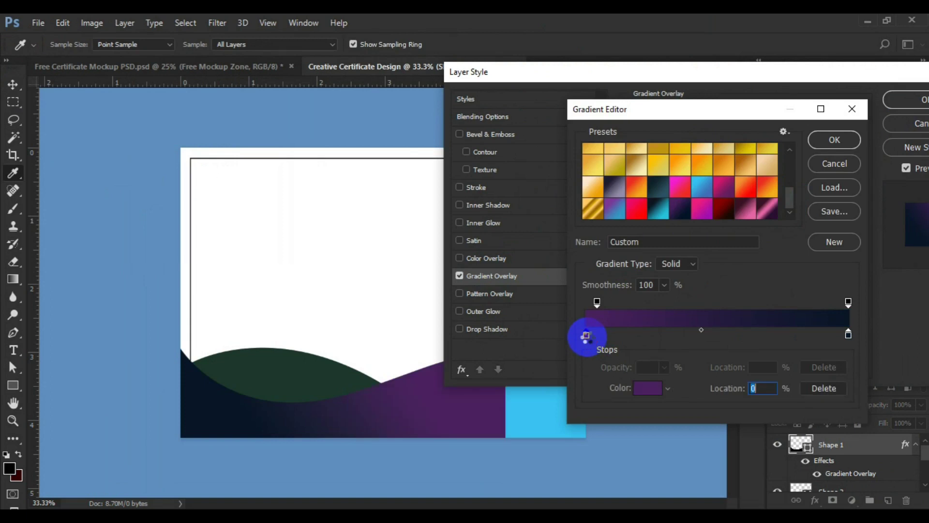
drag(637, 281, 618, 234)
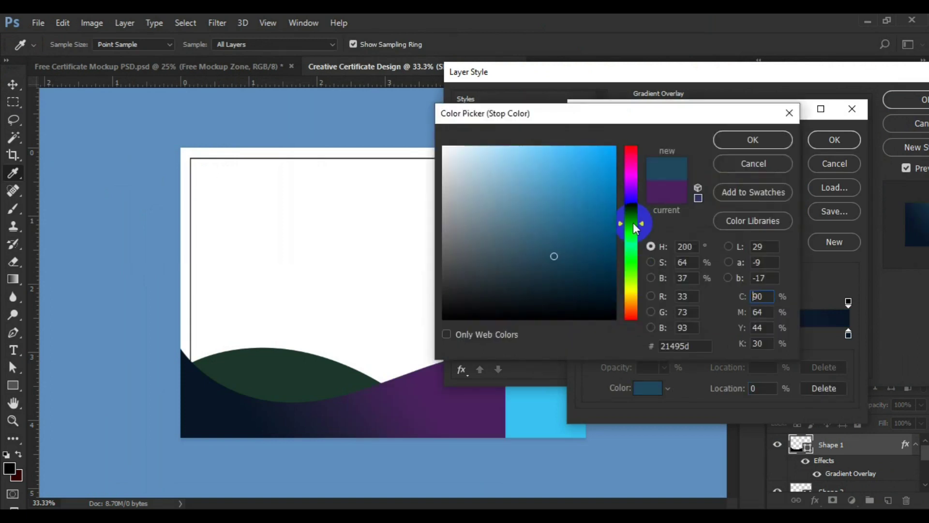
drag(575, 290, 574, 298)
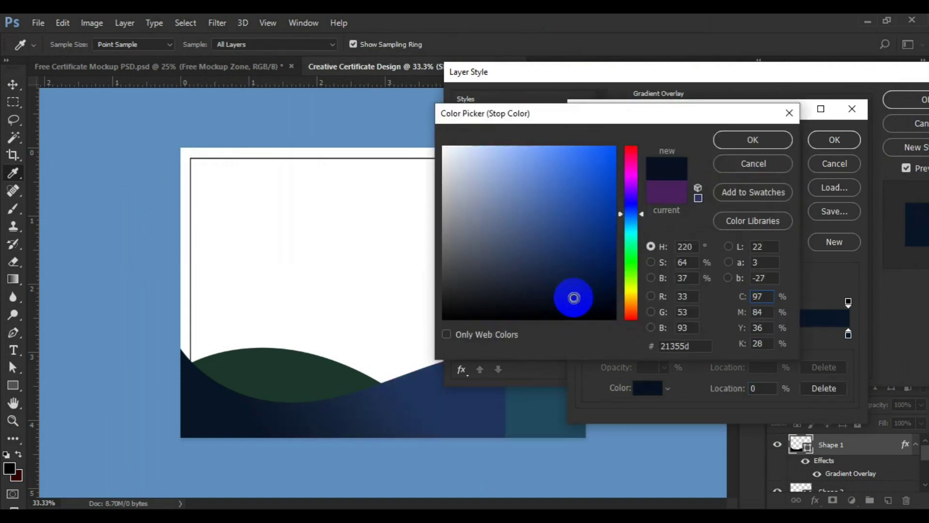
drag(574, 298, 586, 295)
click(767, 143)
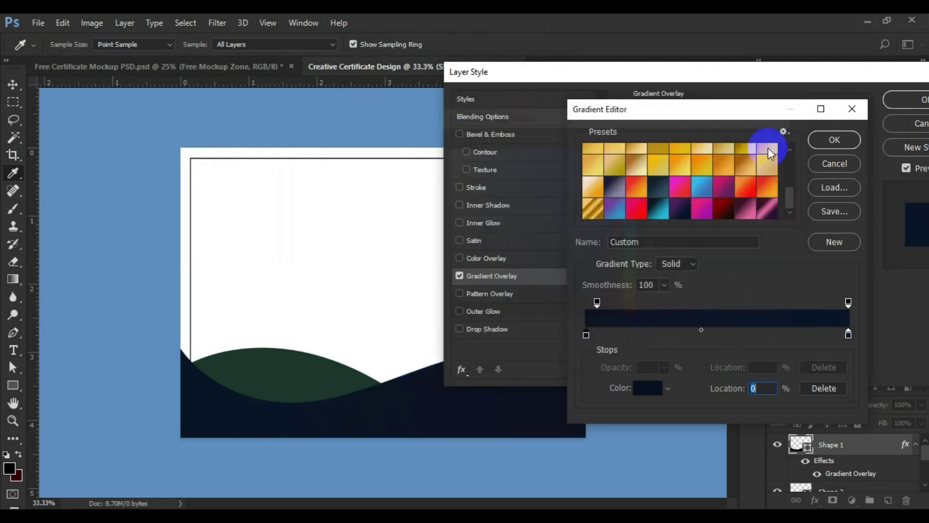
click(848, 335)
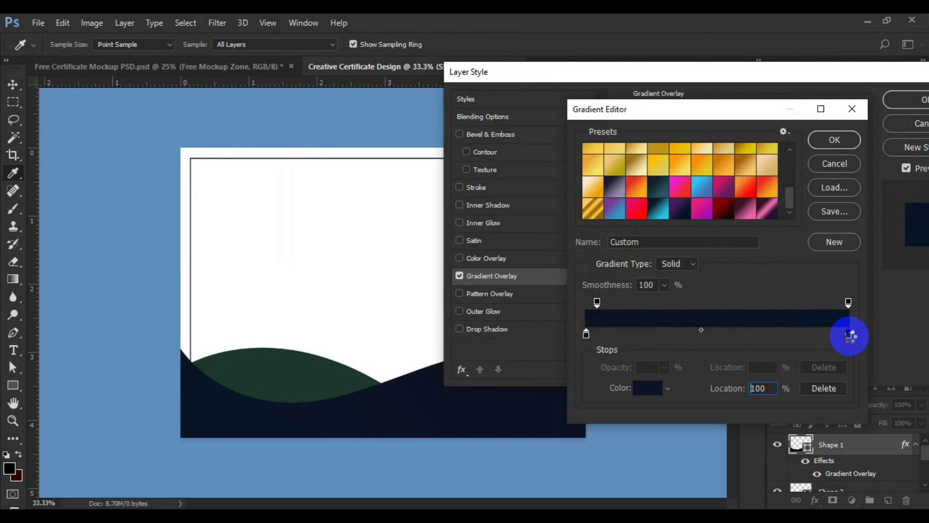
double_click(849, 334)
drag(565, 273, 576, 267)
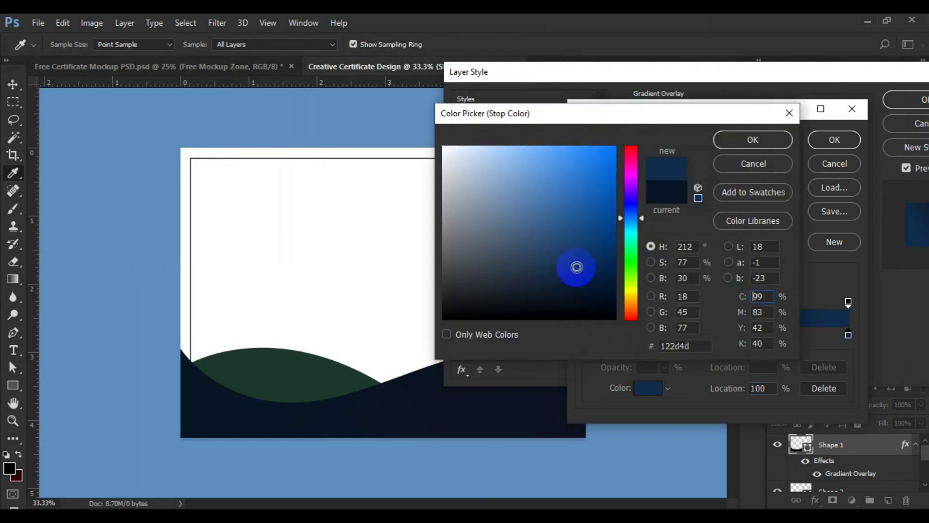
drag(577, 267, 562, 282)
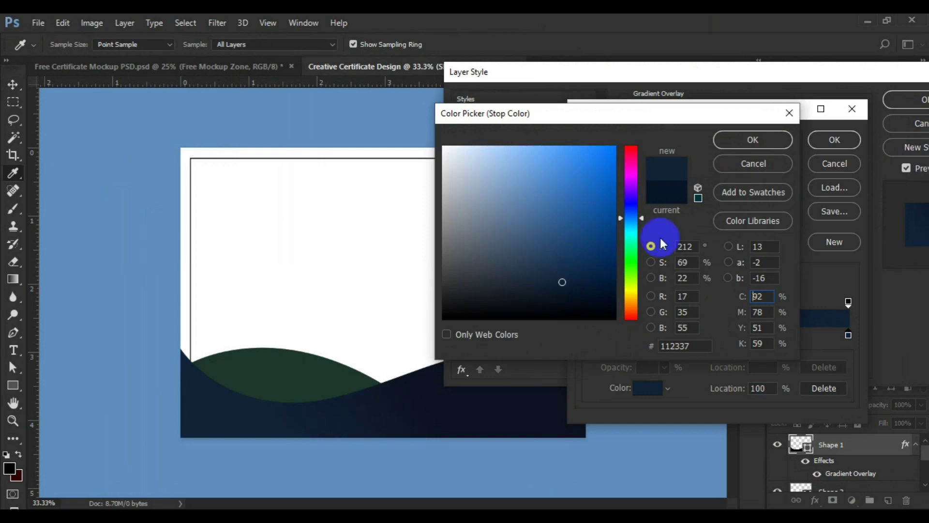
click(745, 140)
click(824, 143)
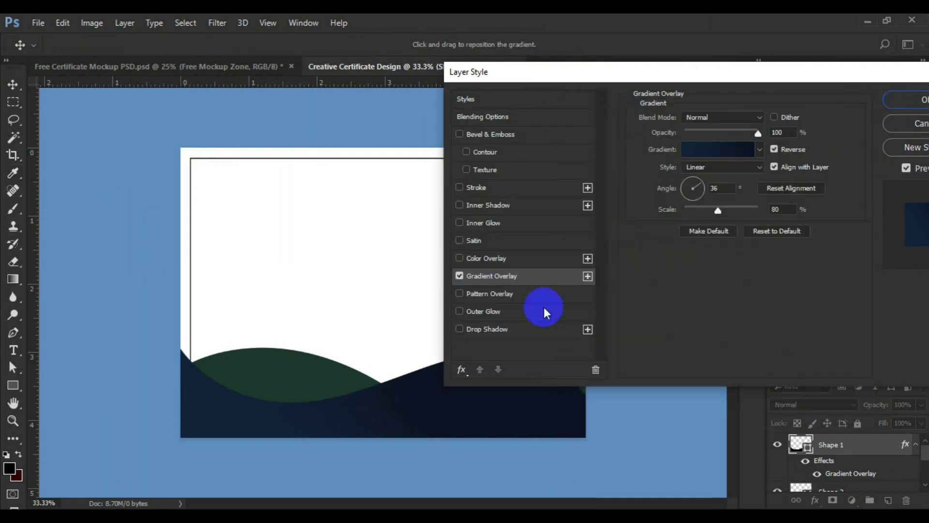
Set the gradient angle to 90°, reposition it on the wave, and apply.
drag(785, 73, 709, 29)
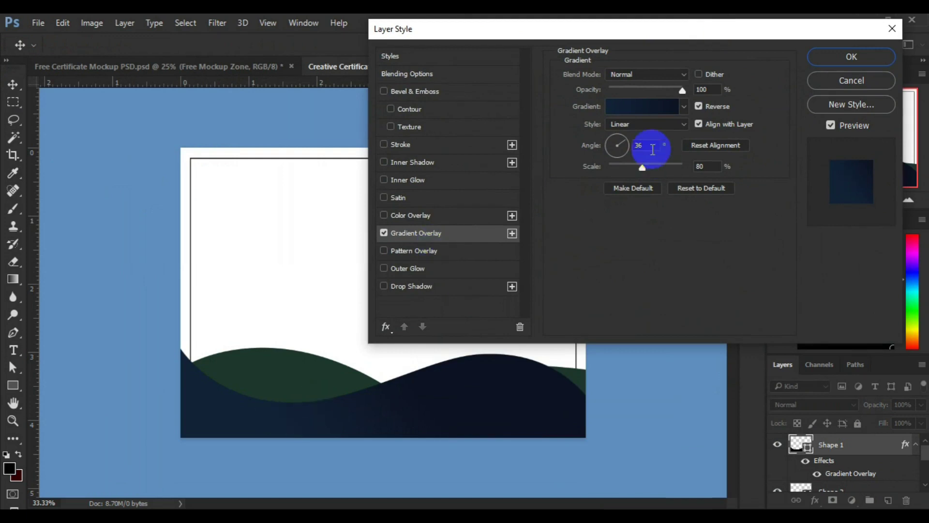
click(626, 146)
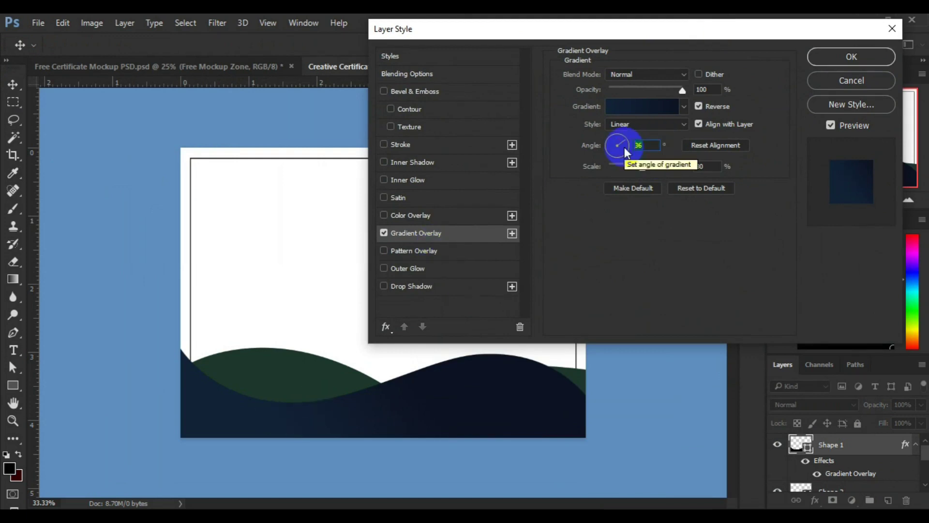
text(90)
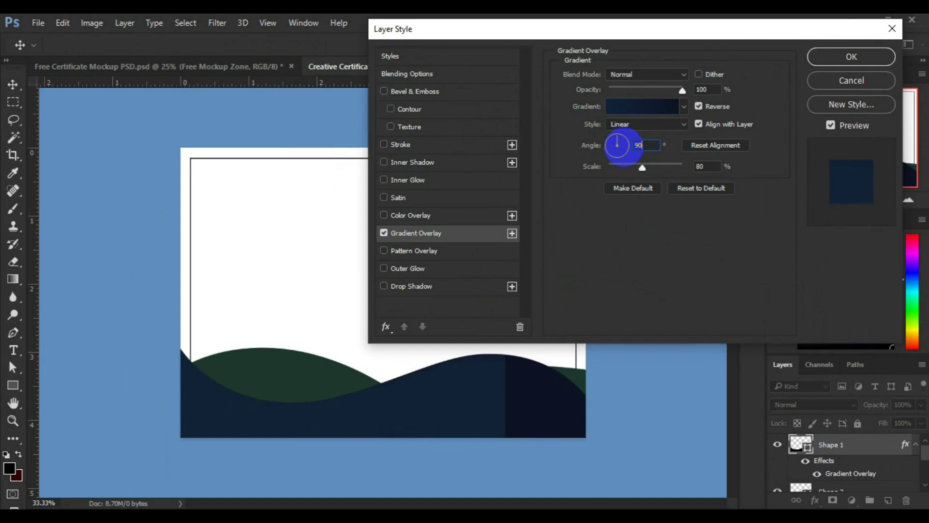
click(461, 395)
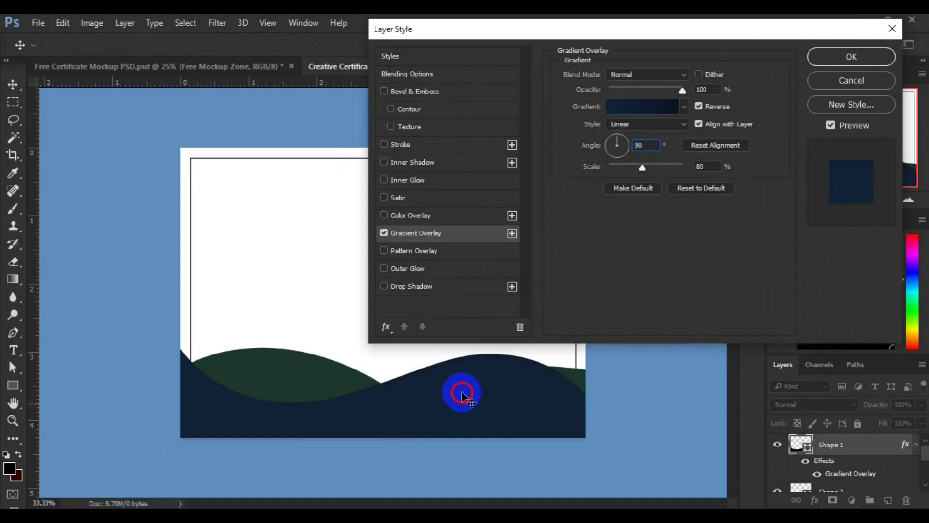
drag(461, 396, 462, 405)
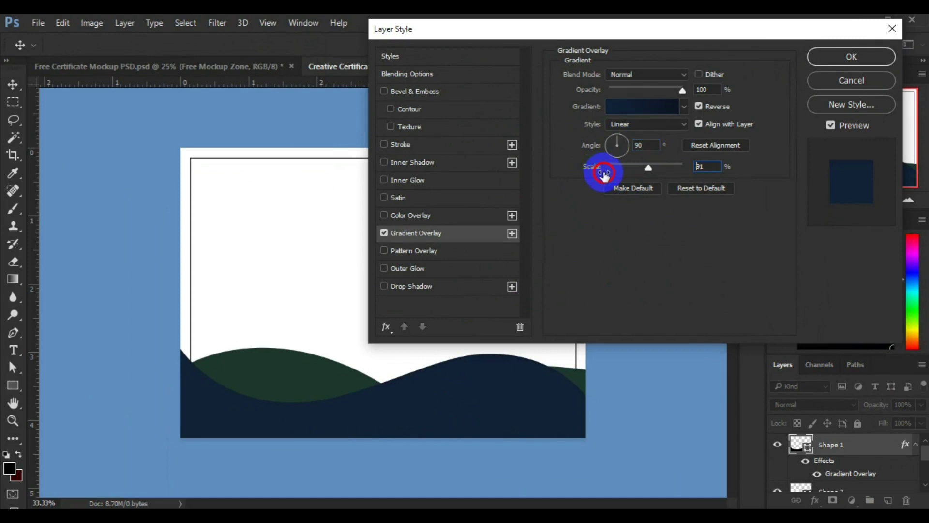
click(837, 58)
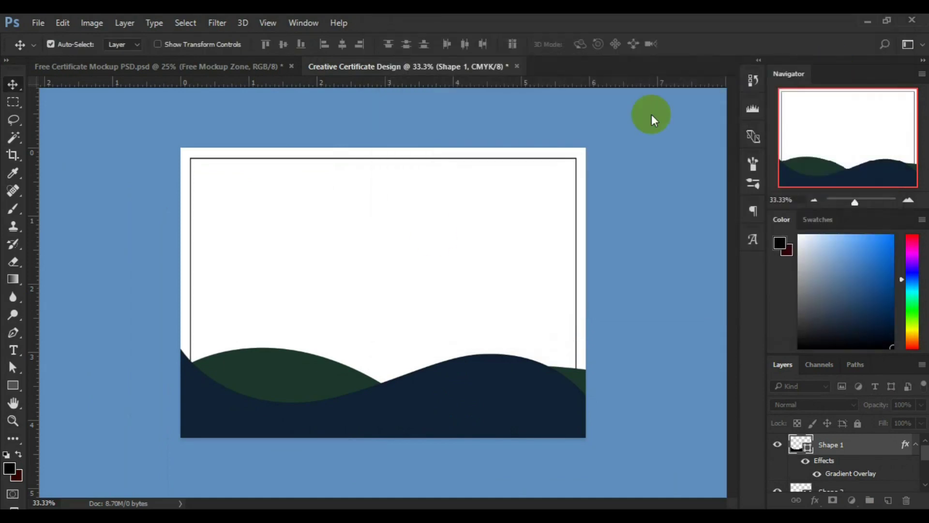
Recolour the green wave (Shape 2) to bright red #ed1c24.
click(288, 373)
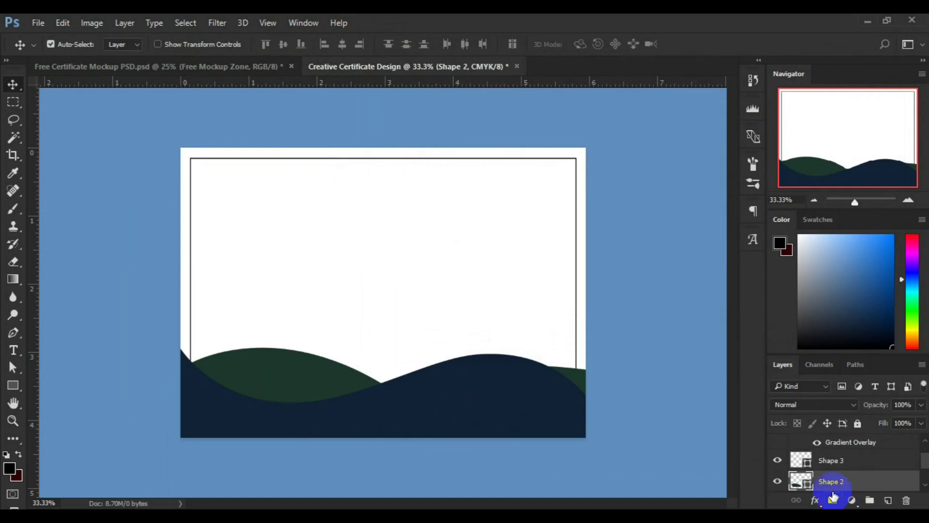
double_click(808, 490)
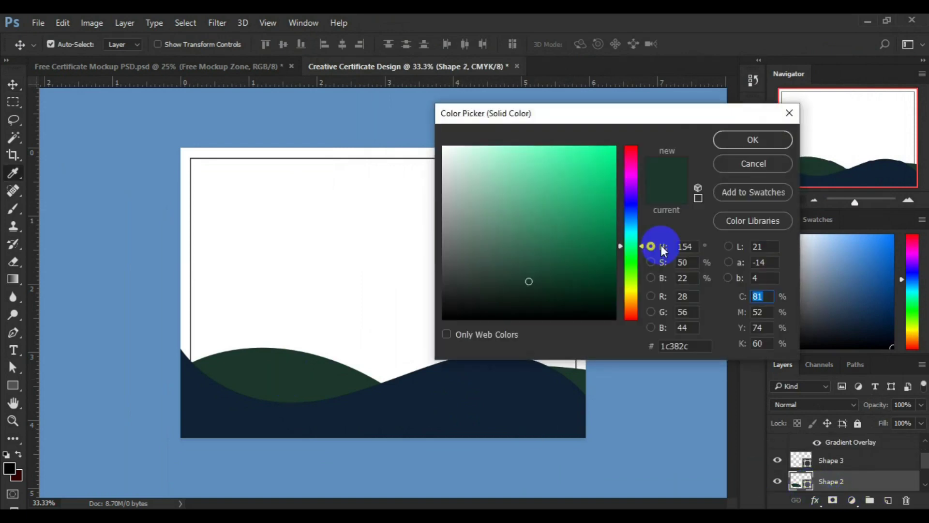
drag(643, 245, 632, 131)
click(608, 155)
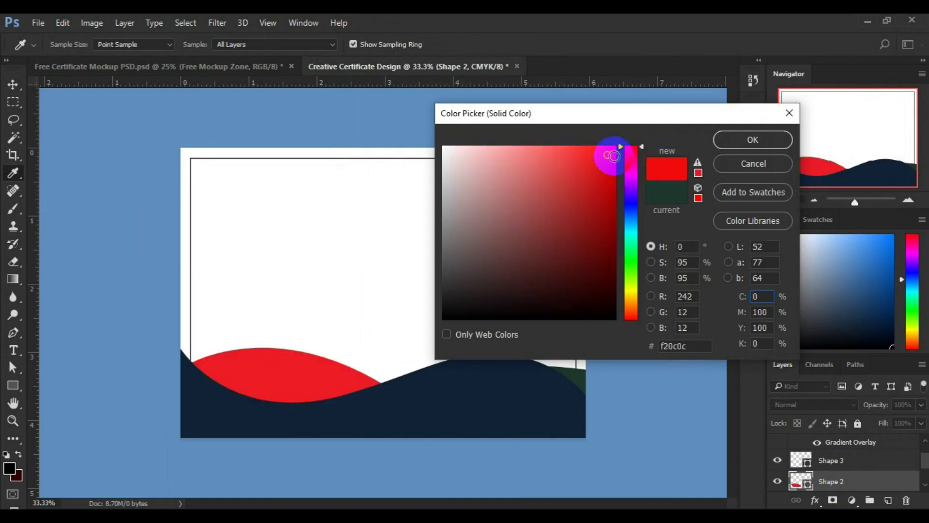
click(698, 162)
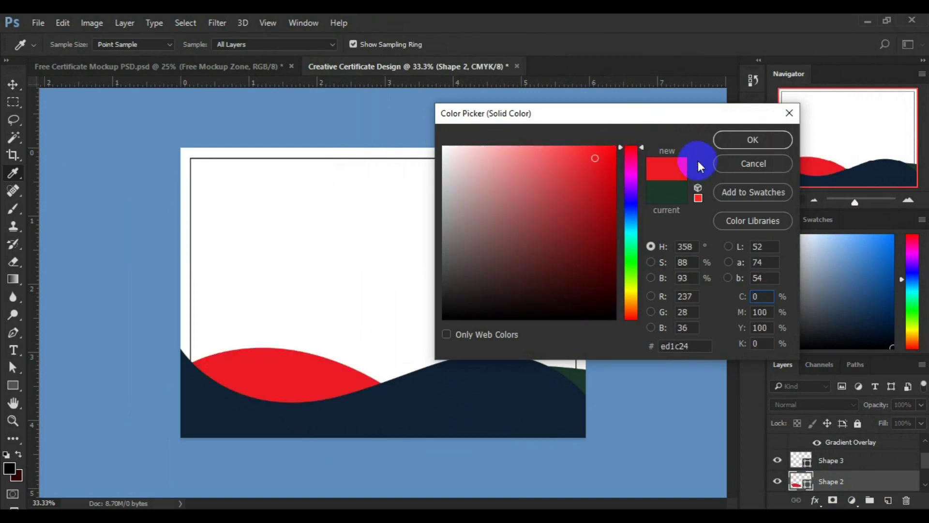
click(753, 140)
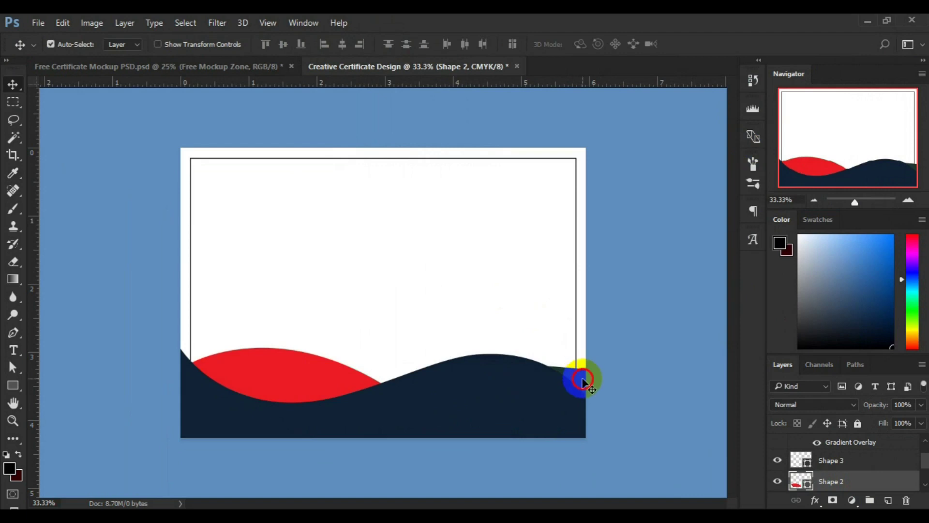
Give Shape 3 the same red by sampling the red wave's colour.
click(822, 467)
double_click(807, 466)
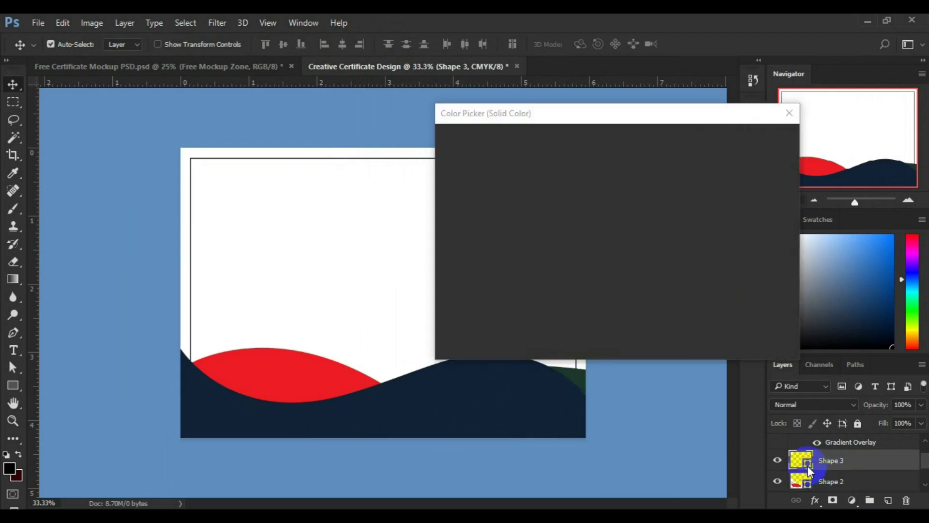
click(306, 374)
click(729, 148)
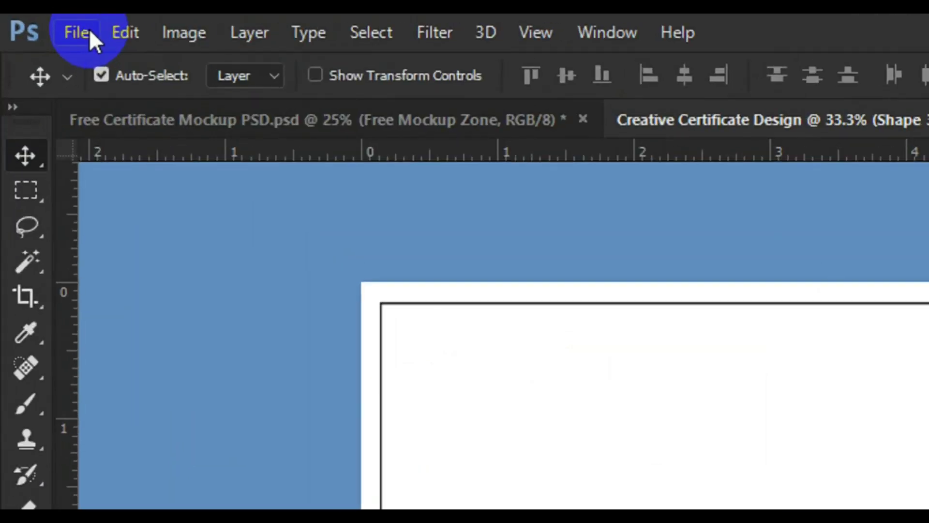
Browse the Open dialog to the Desktop's freepik stockpoto folder.
click(89, 30)
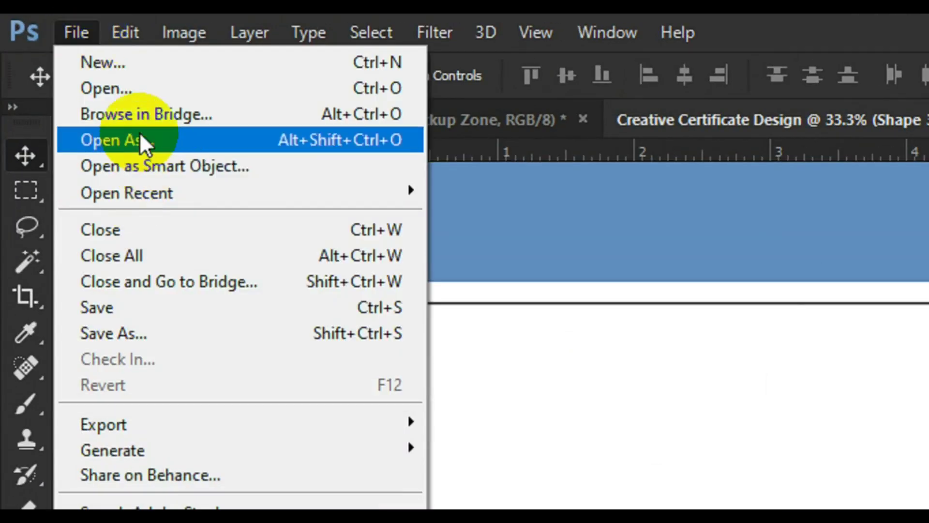
click(130, 98)
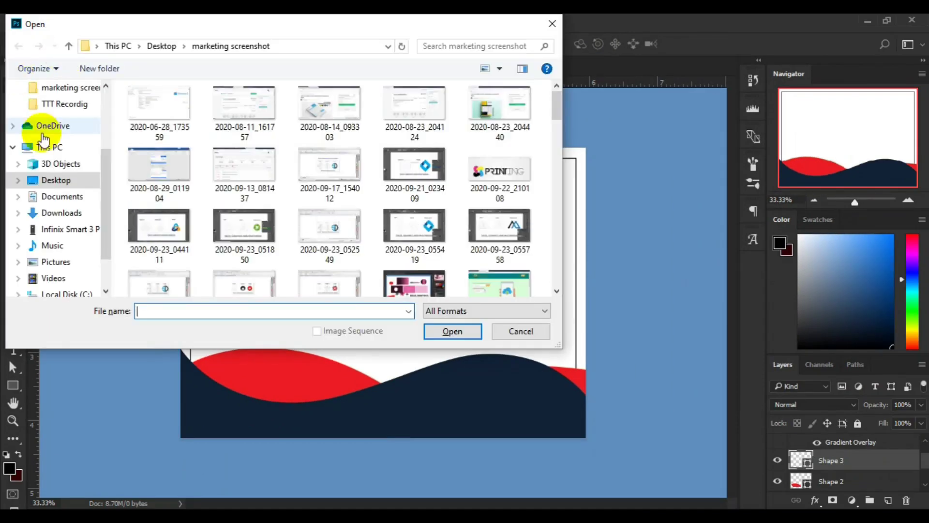
scroll(103, 109, up, 3)
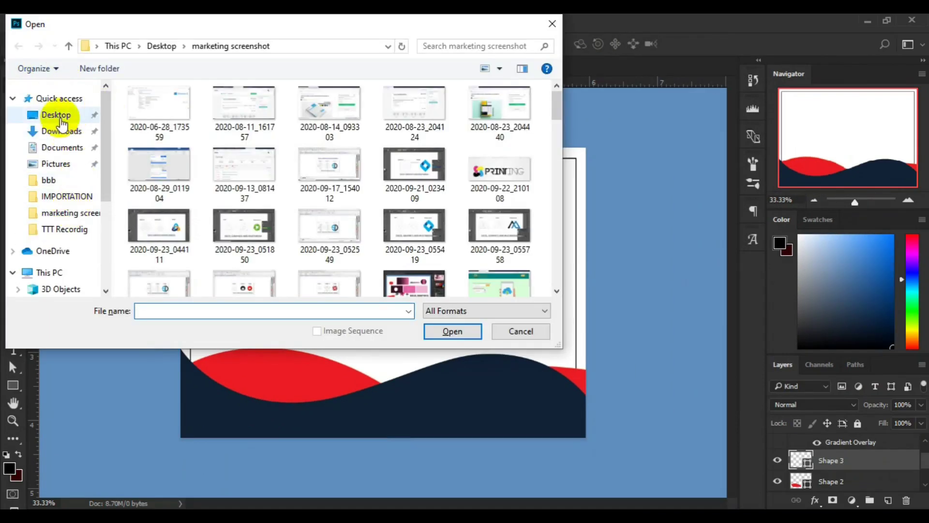
key(alt+Up)
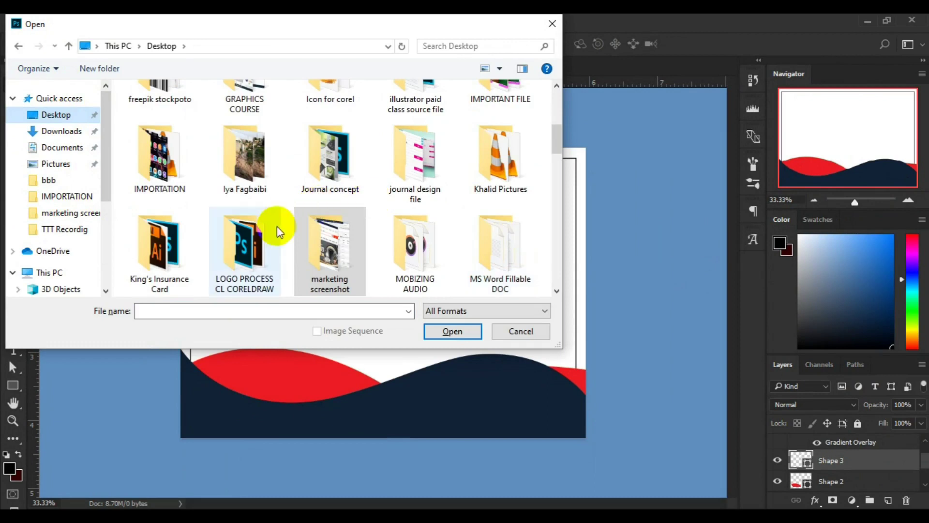
mouse_move(559, 148)
mouse_down()
mouse_move(561, 132)
mouse_move(561, 165)
mouse_up()
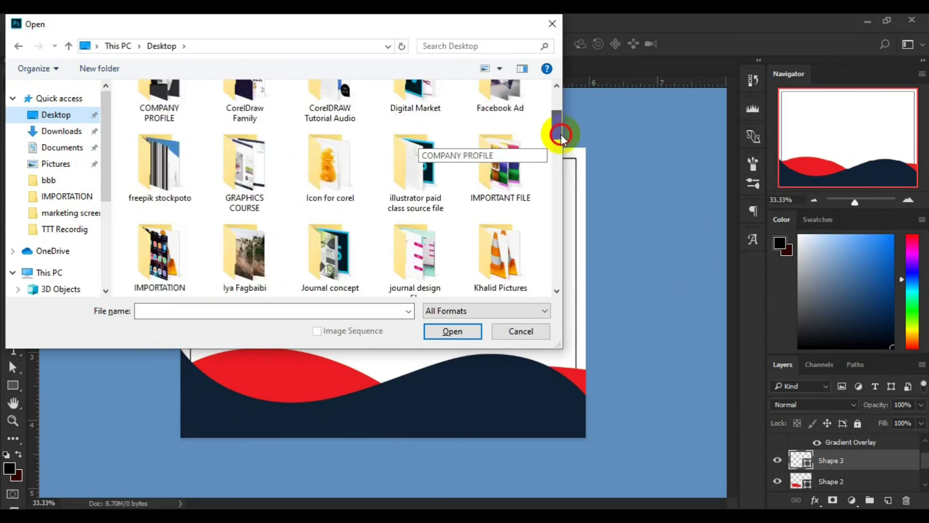
drag(560, 164, 556, 125)
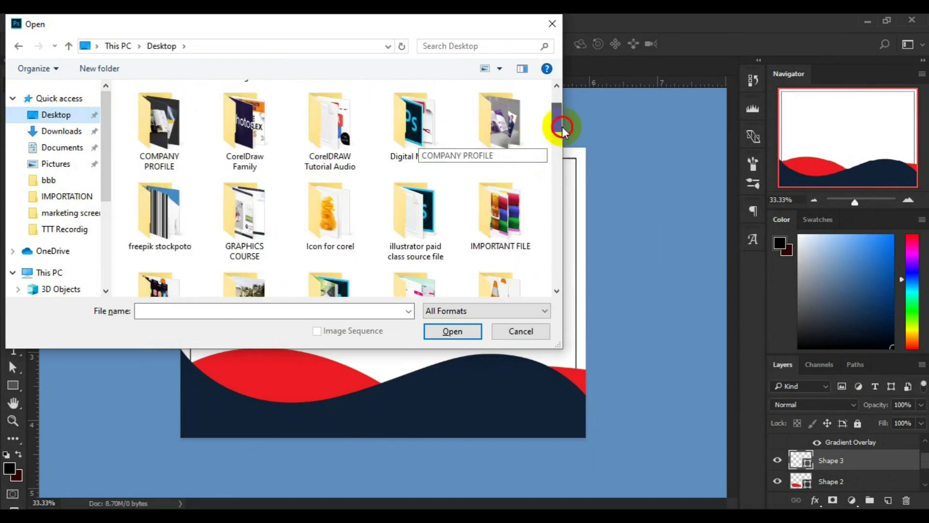
click(185, 233)
double_click(185, 233)
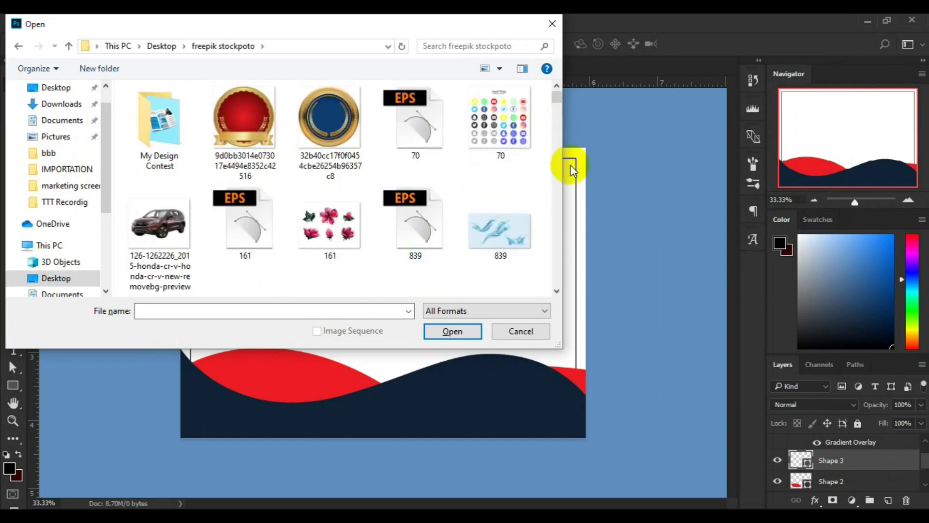
drag(556, 103, 555, 116)
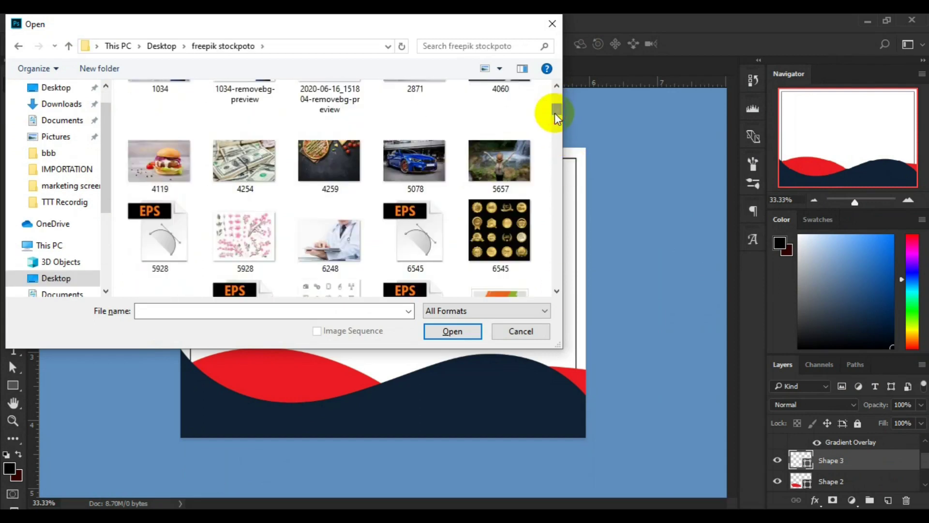
Open 6545.eps with the default rasterize settings and return to the certificate document.
click(402, 211)
click(453, 329)
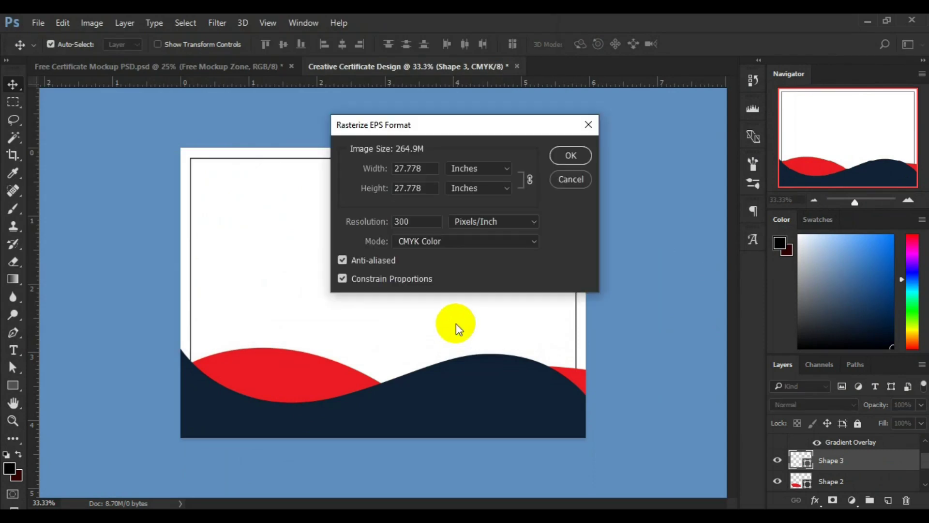
click(560, 156)
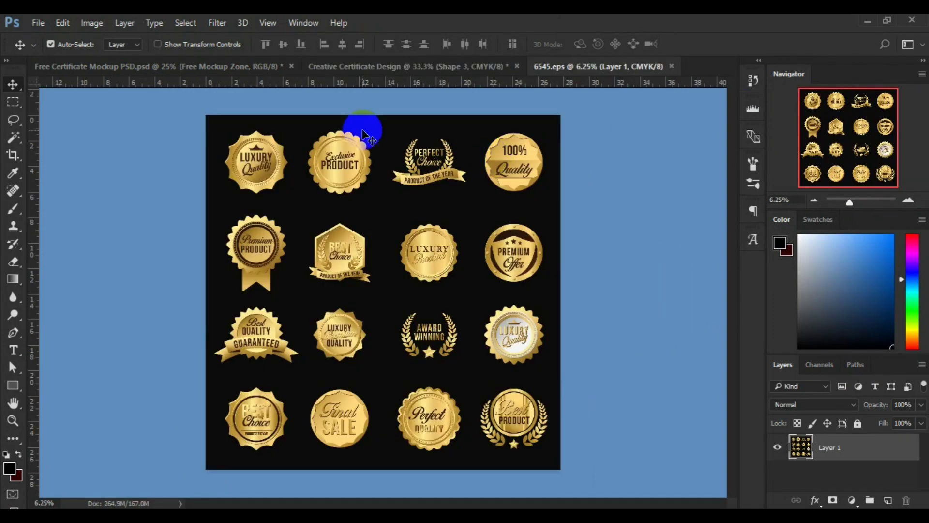
click(362, 68)
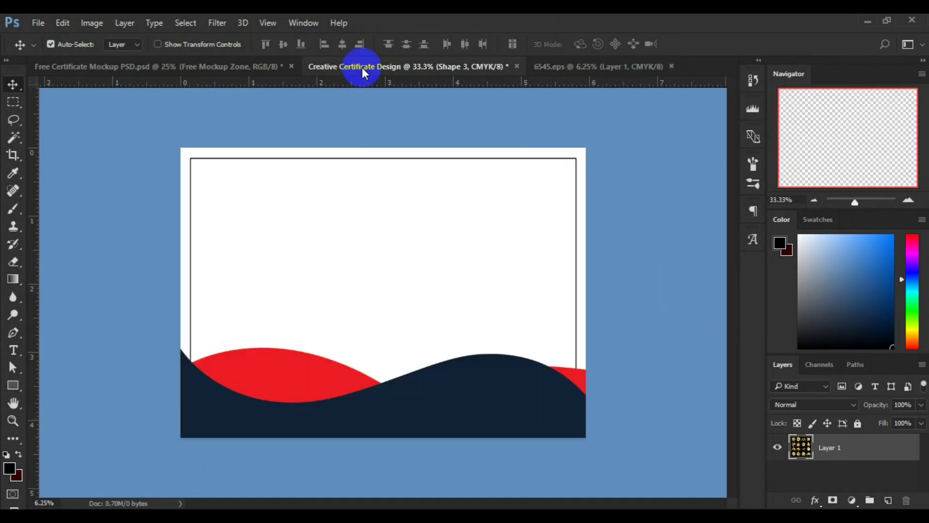
click(473, 405)
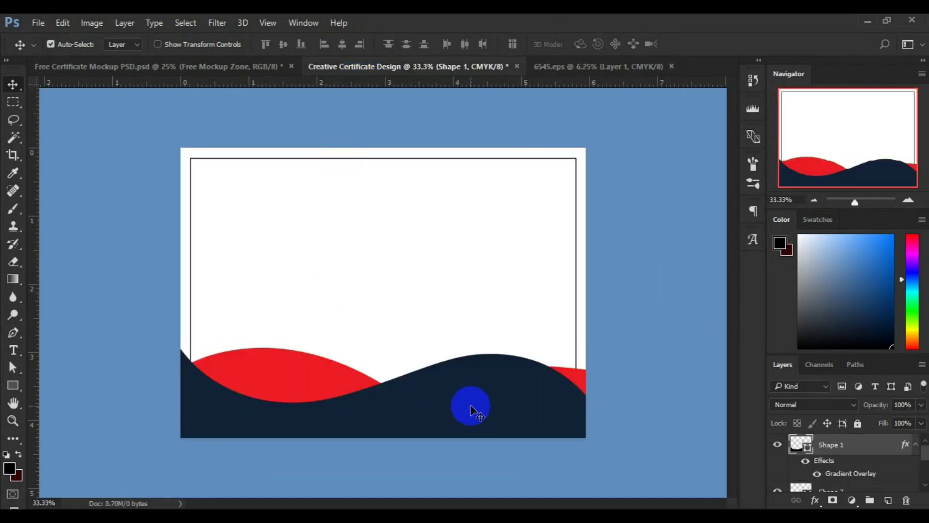
key(ctrl+plus)
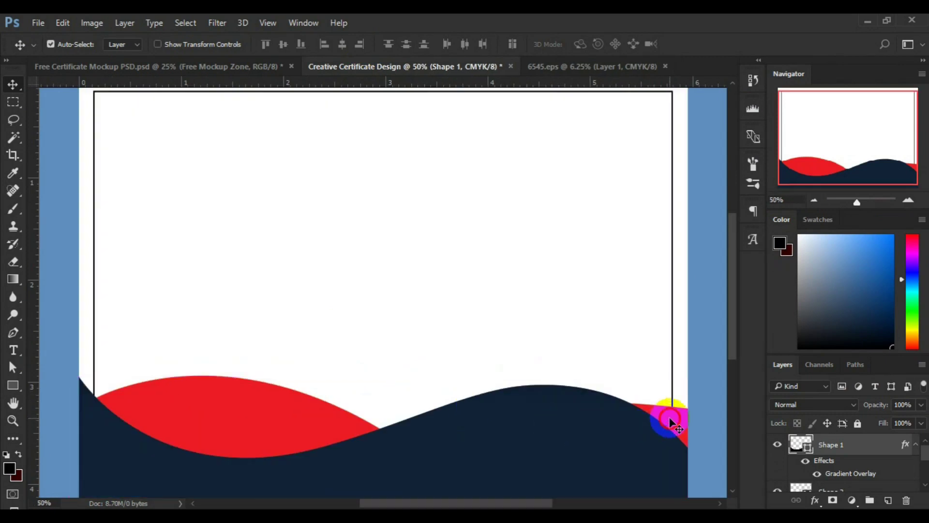
click(670, 422)
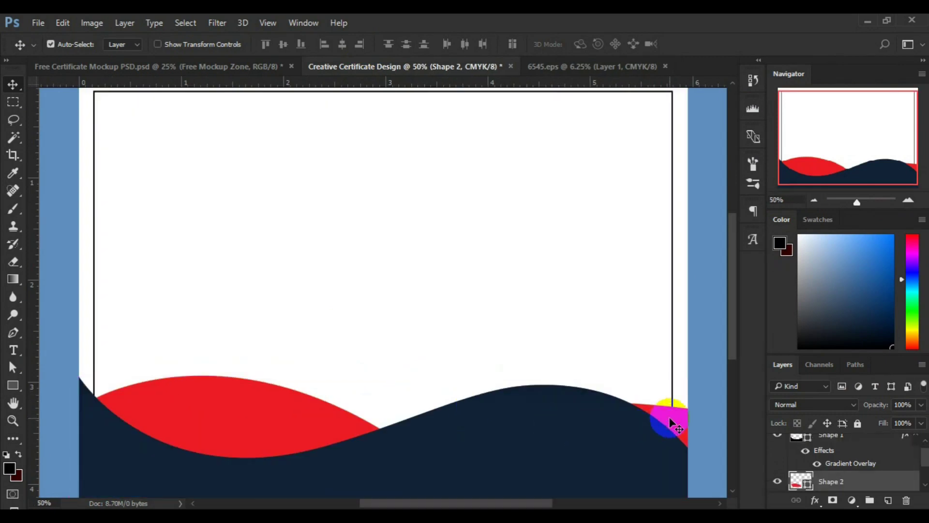
click(549, 449)
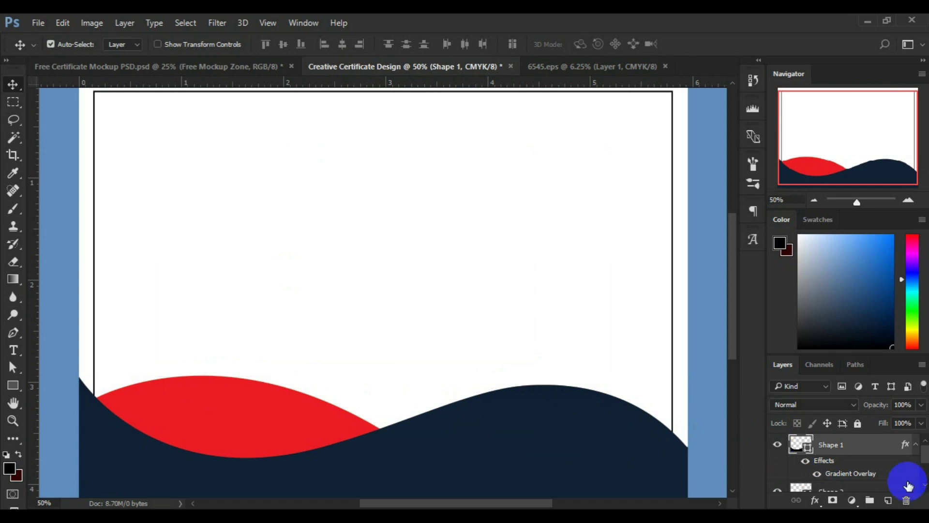
scroll(908, 486, down, 2)
click(861, 472)
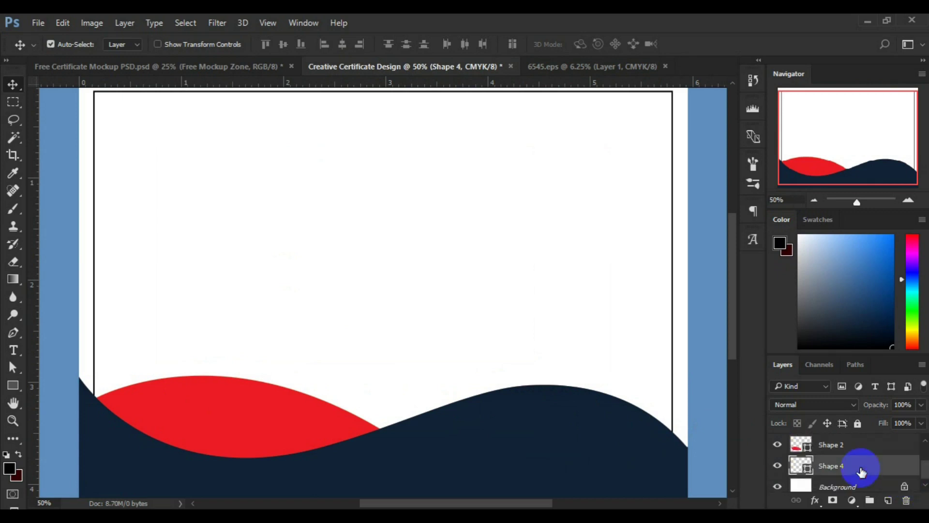
Add a new layer above Shape 4 and start a Pen path at the right edge, curving at the dip.
click(888, 499)
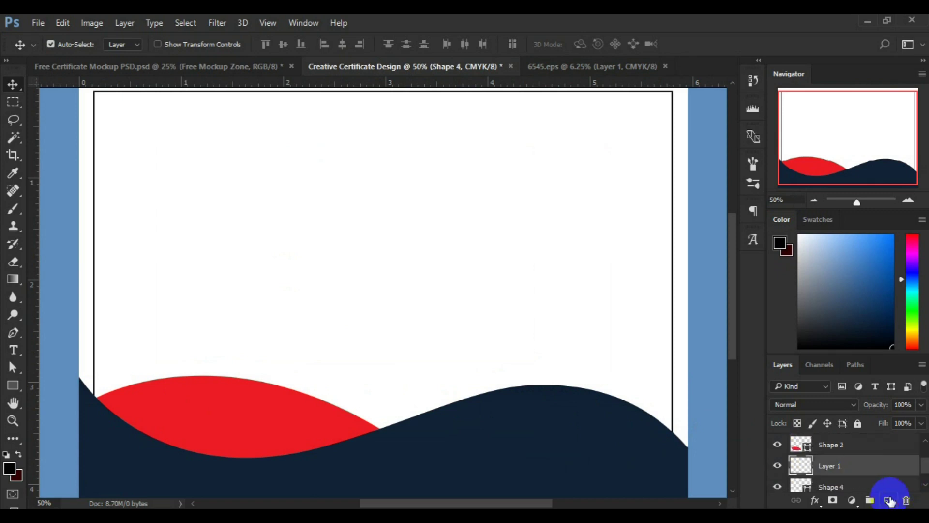
click(13, 334)
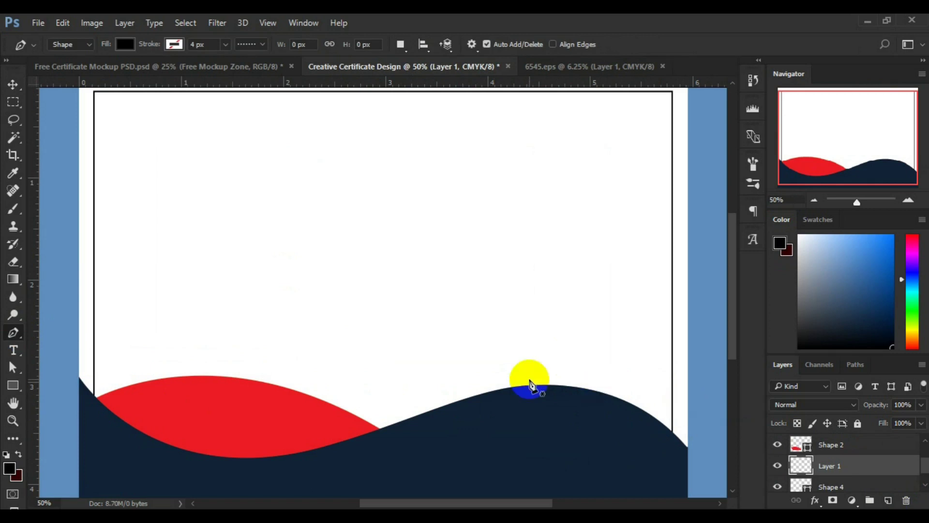
click(688, 428)
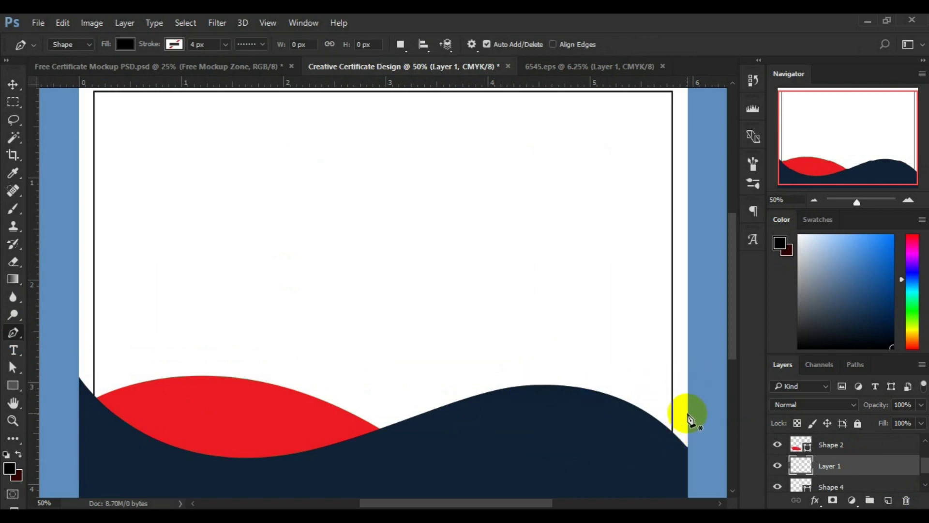
click(688, 410)
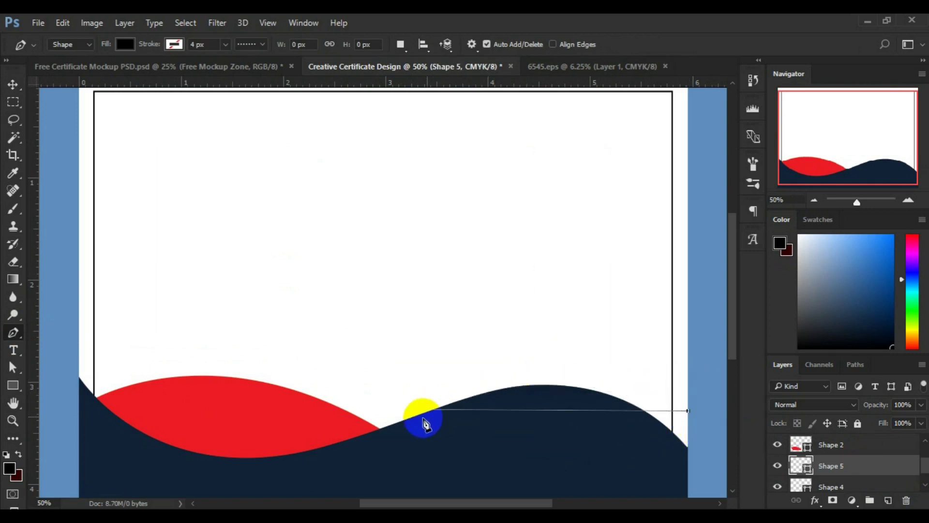
mouse_move(380, 431)
mouse_down()
mouse_move(206, 503)
mouse_move(259, 444)
mouse_up()
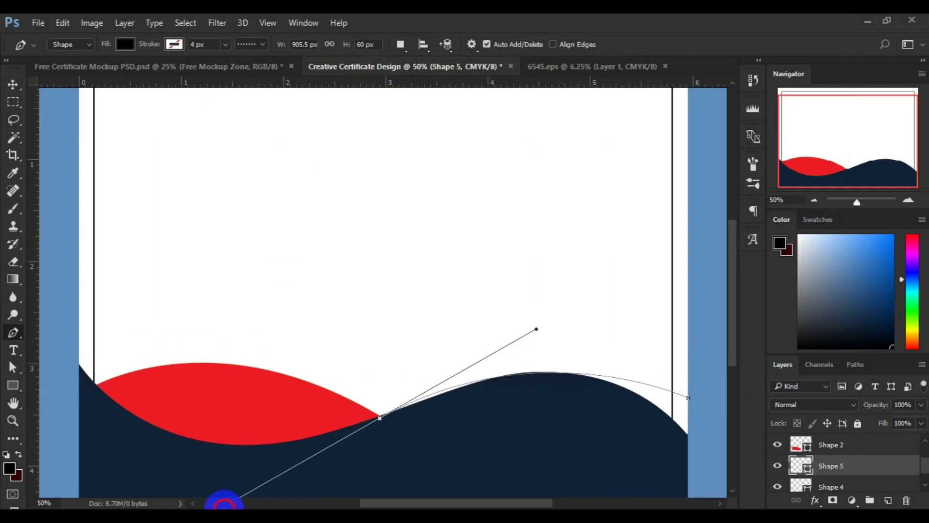
drag(259, 443, 257, 441)
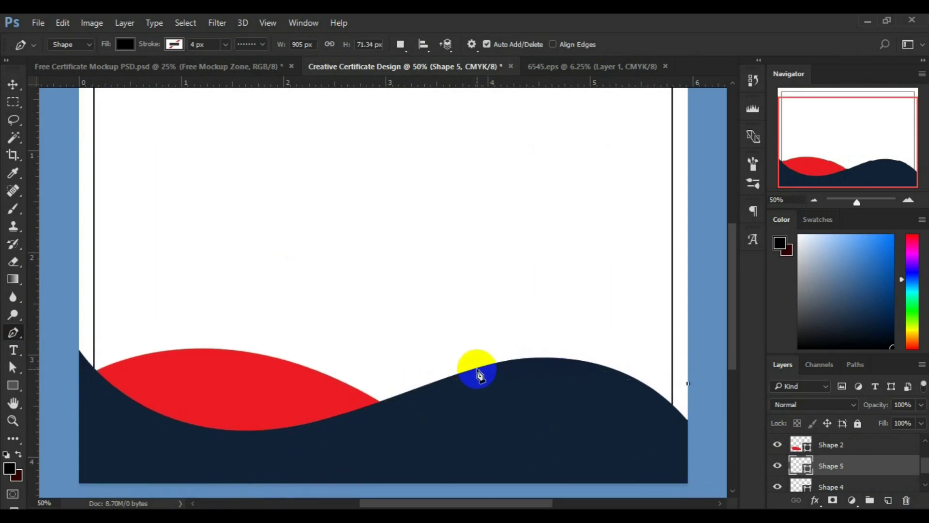
Curve the path along the navy wave's slope and close it at the lower right edge.
drag(477, 370, 414, 405)
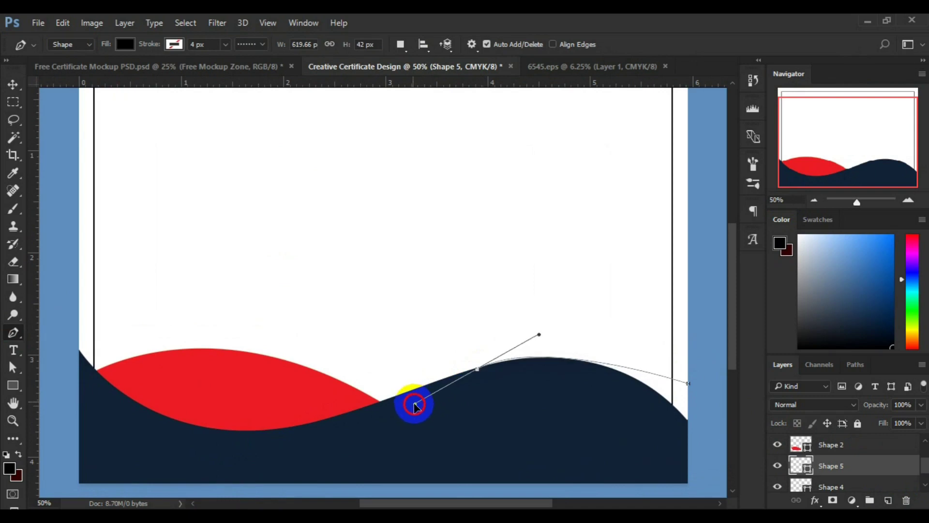
mouse_move(414, 405)
mouse_down()
mouse_move(404, 386)
mouse_move(412, 407)
mouse_move(387, 418)
mouse_up()
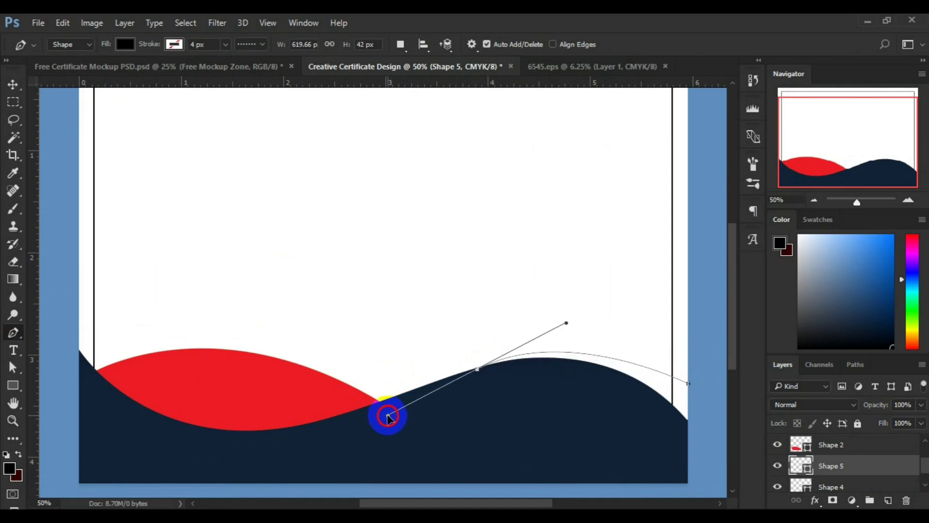
drag(384, 419, 381, 423)
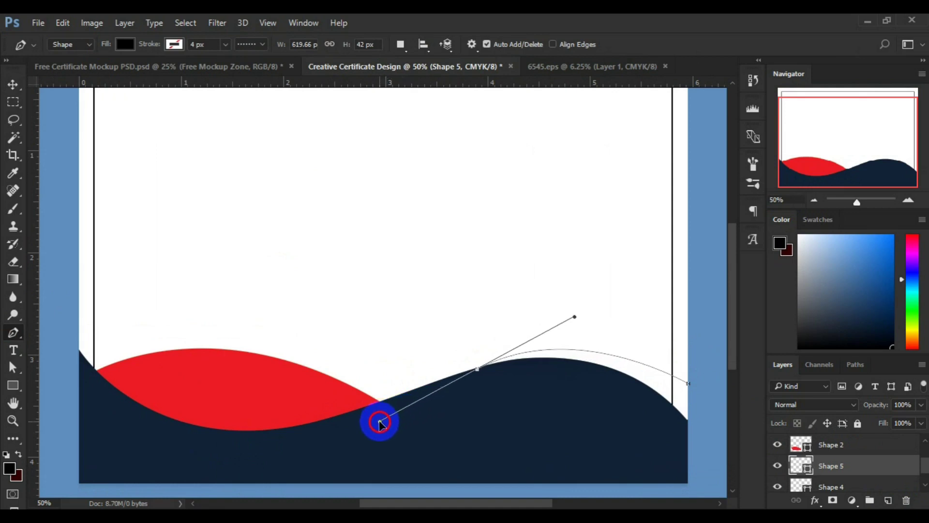
click(477, 369)
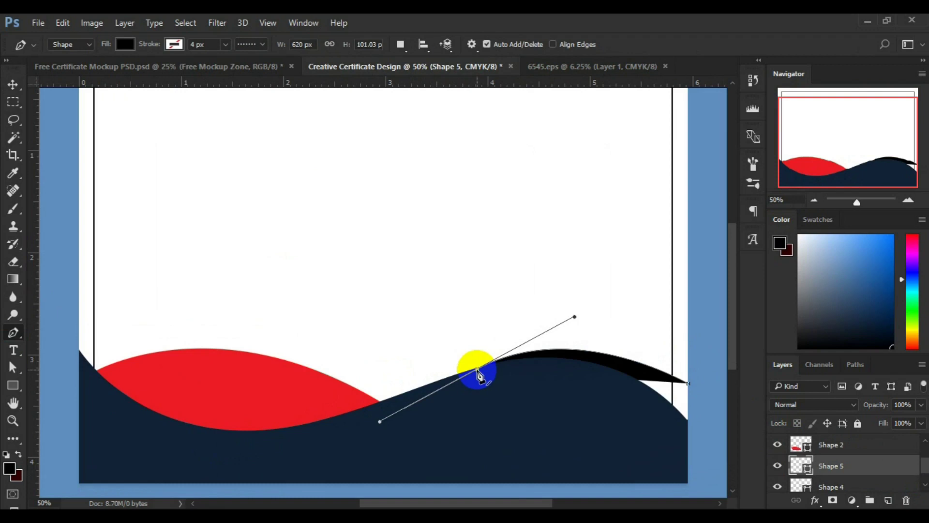
click(477, 370)
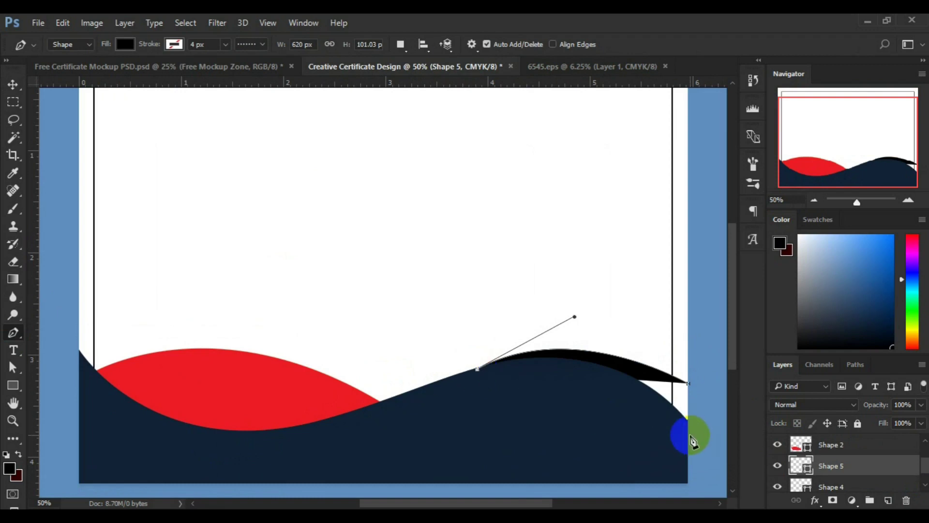
click(691, 436)
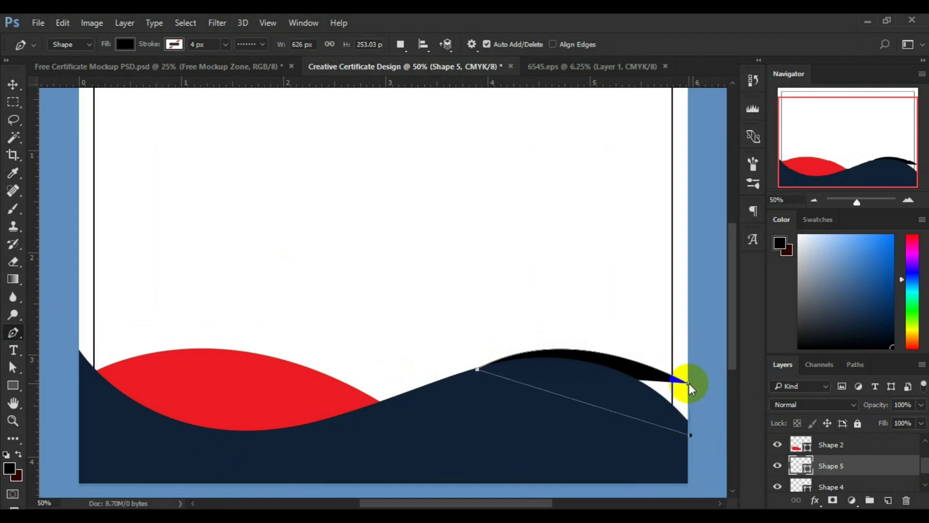
click(689, 383)
click(13, 85)
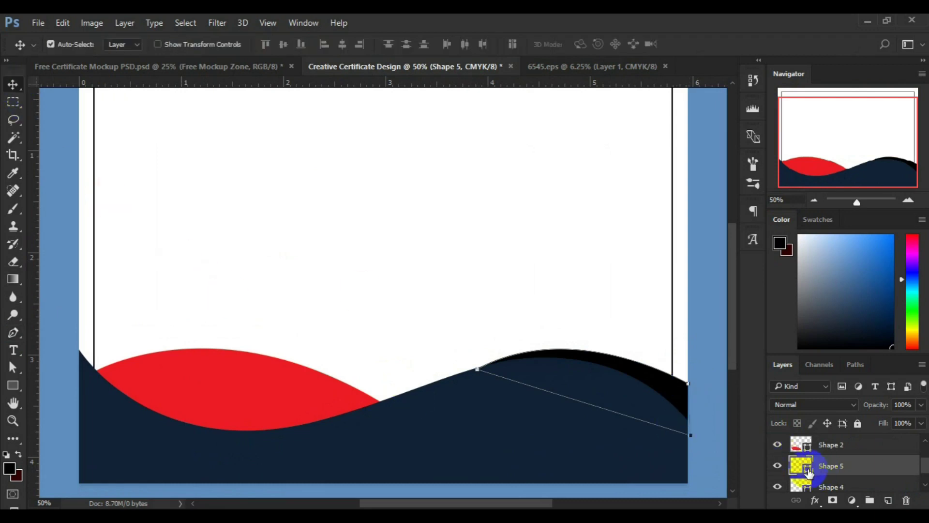
double_click(804, 468)
click(283, 395)
click(750, 143)
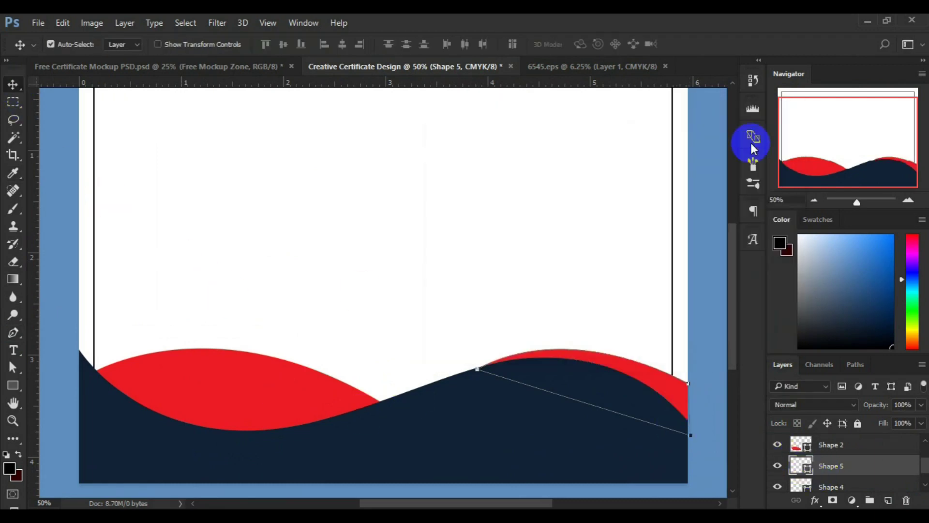
click(436, 420)
click(831, 448)
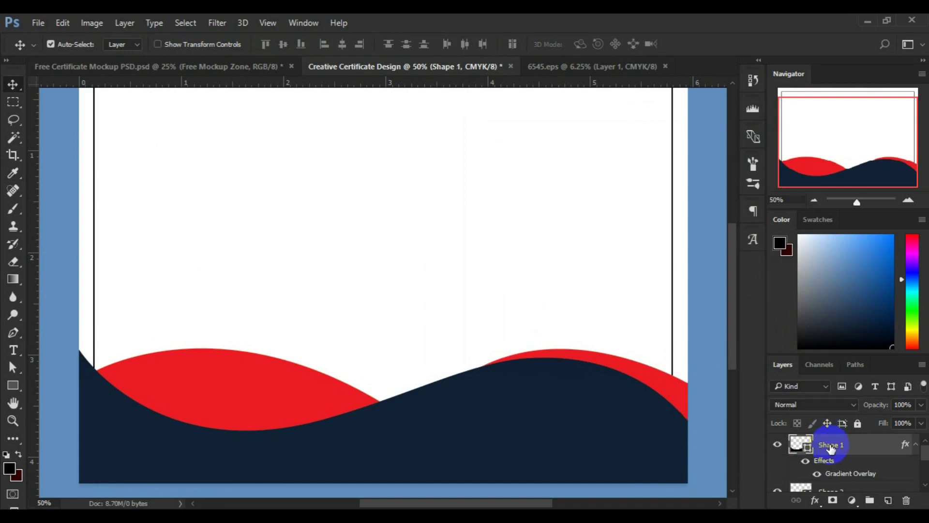
right_click(831, 448)
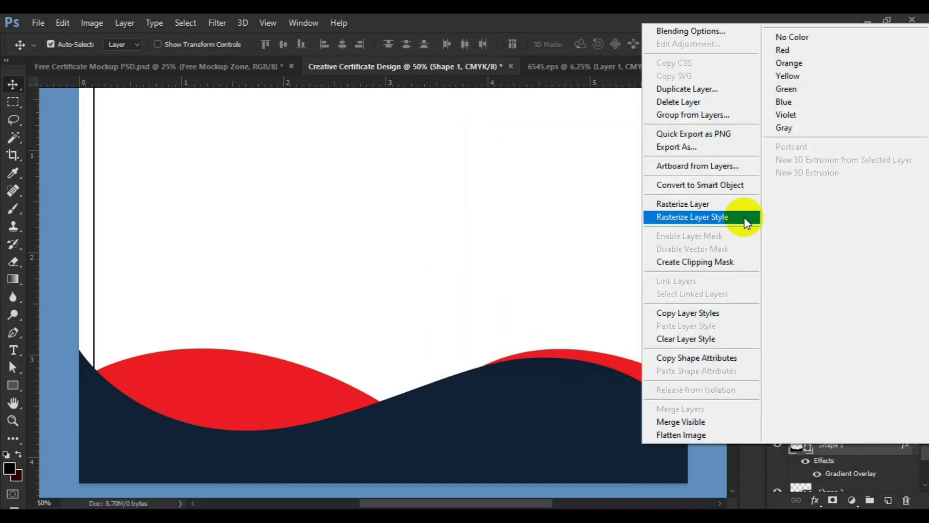
click(713, 97)
click(566, 163)
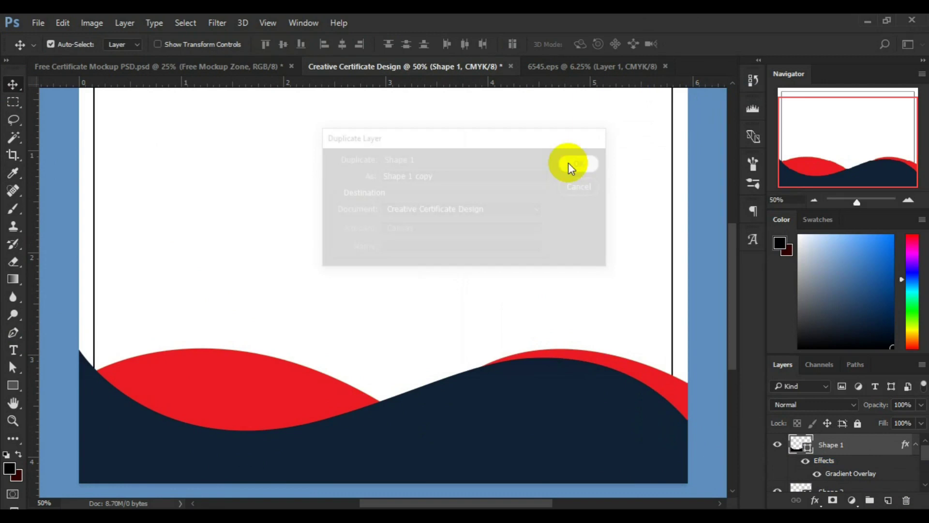
click(924, 484)
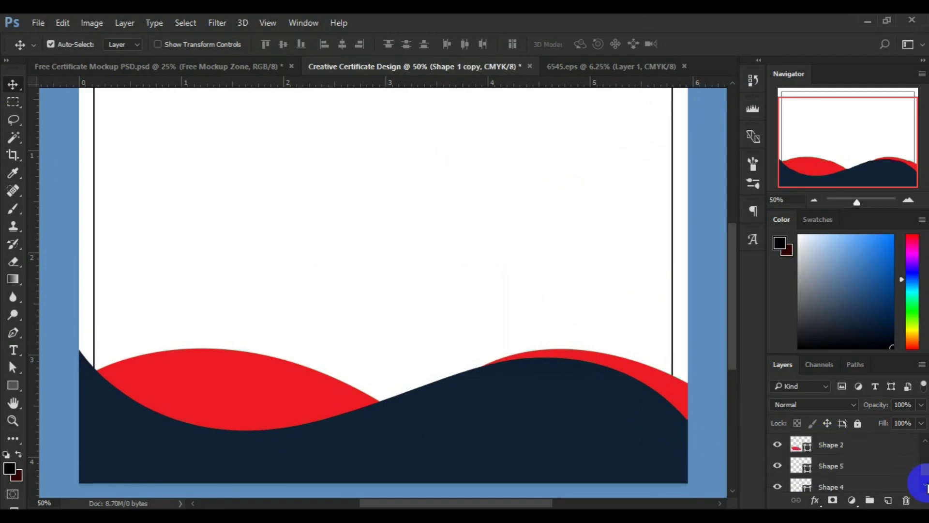
click(923, 440)
drag(828, 476, 828, 486)
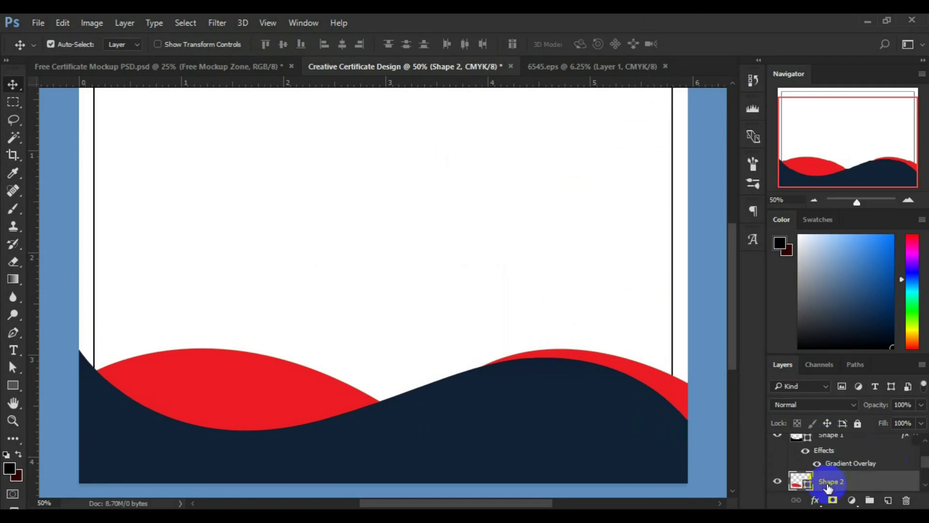
scroll(842, 476, up, 2)
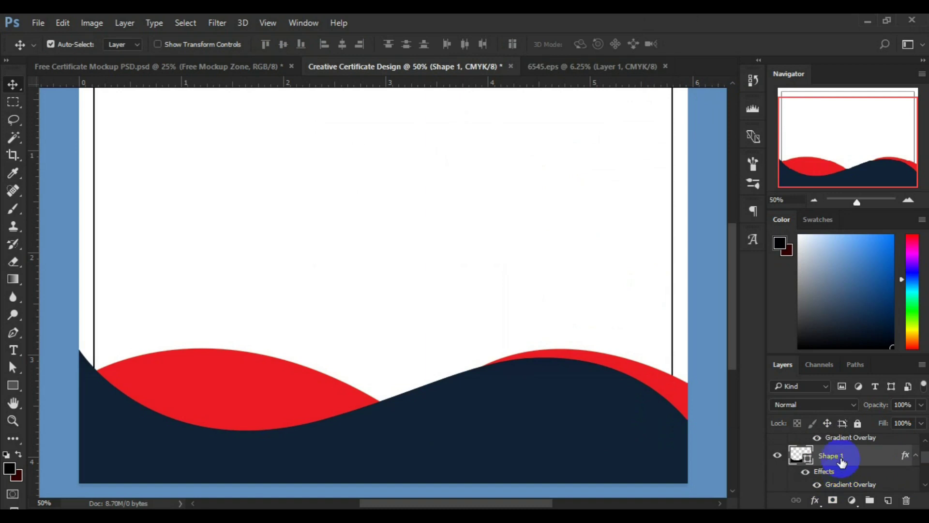
right_click(818, 455)
Turn off the Gradient Overlay in Shape 1's blending options.
click(690, 44)
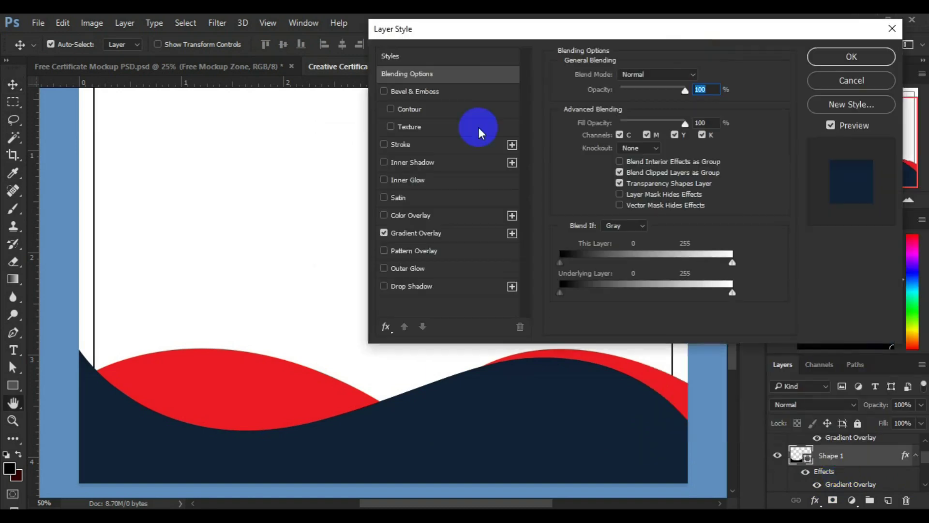
click(384, 233)
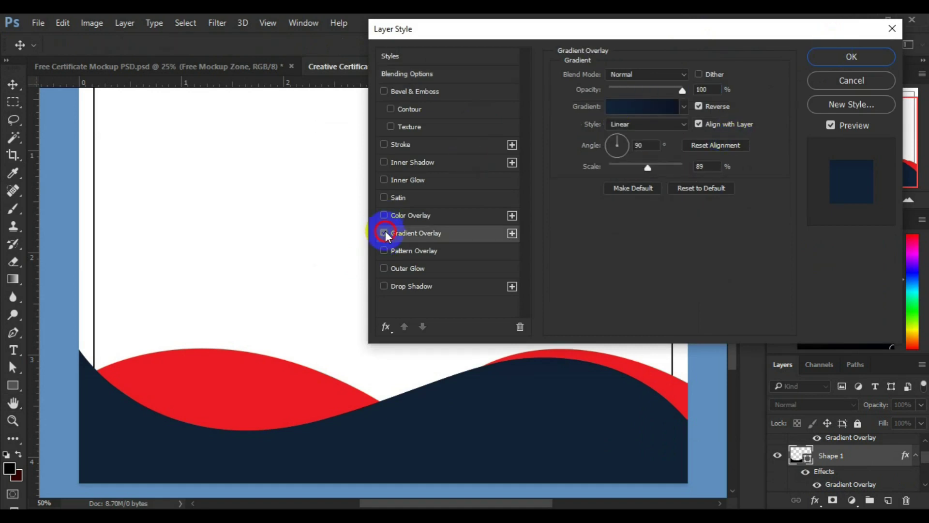
click(827, 62)
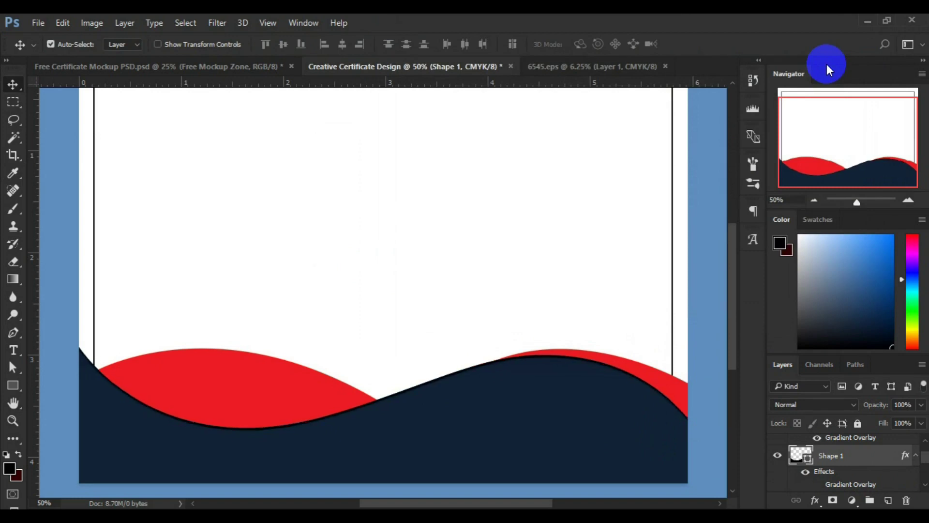
Set Shape 1's fill colour to steel blue #2e506a.
double_click(808, 459)
click(474, 284)
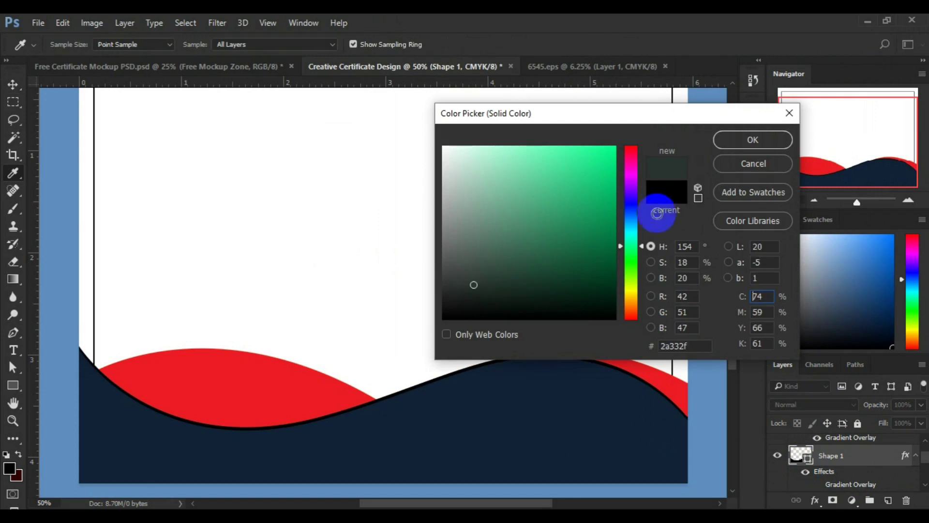
click(633, 221)
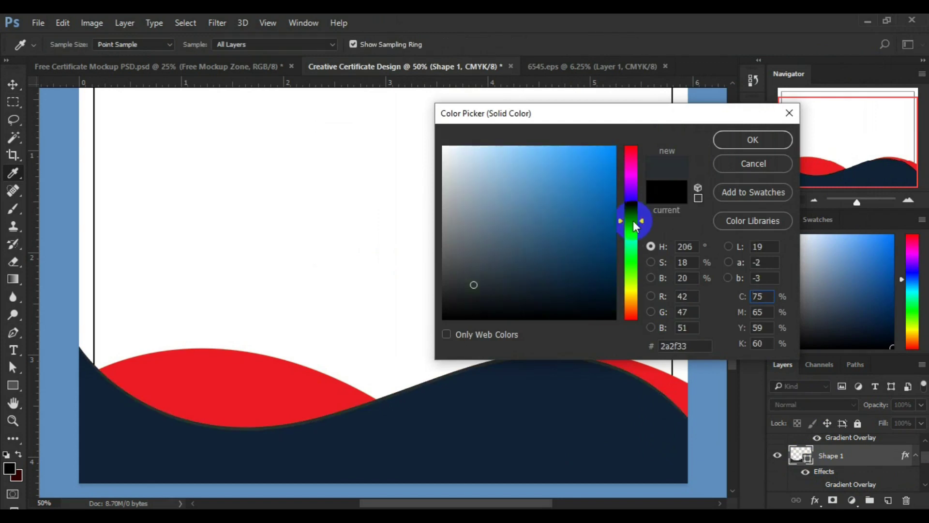
click(600, 289)
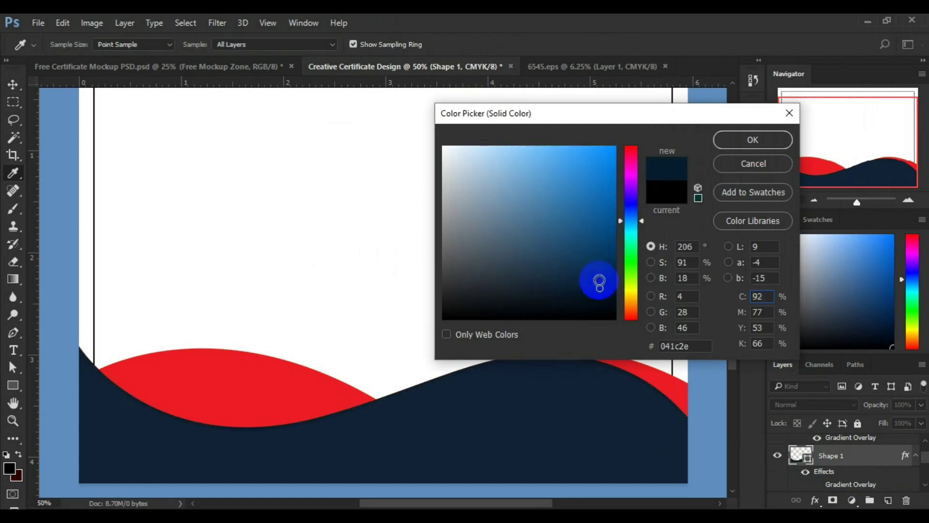
click(590, 223)
click(548, 271)
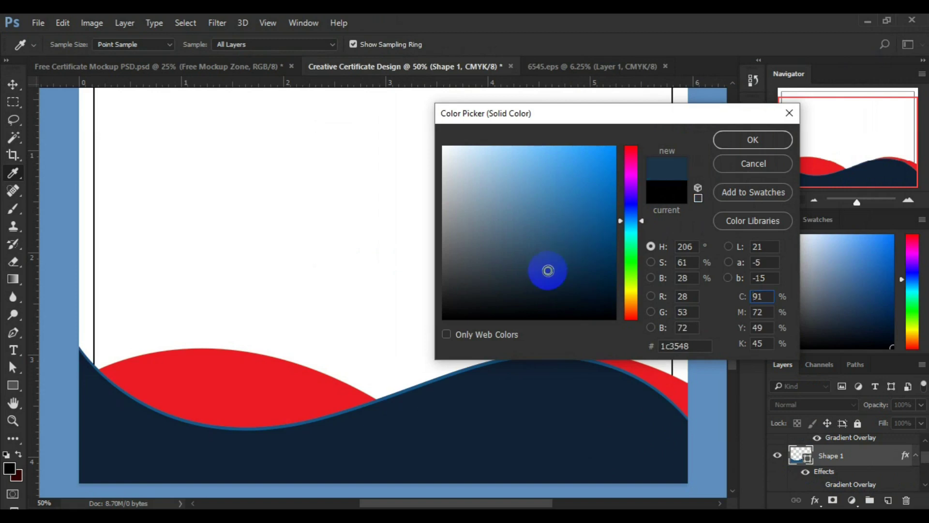
click(540, 225)
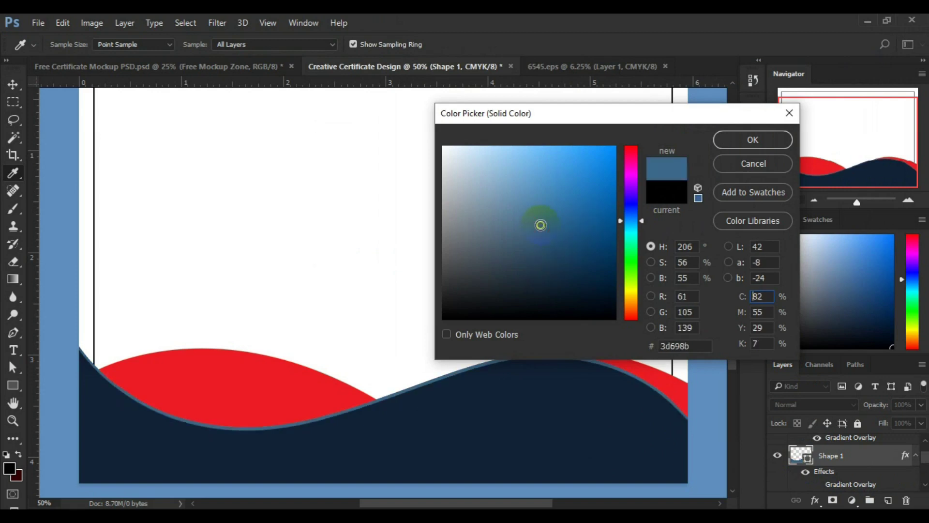
drag(541, 225, 540, 247)
click(731, 147)
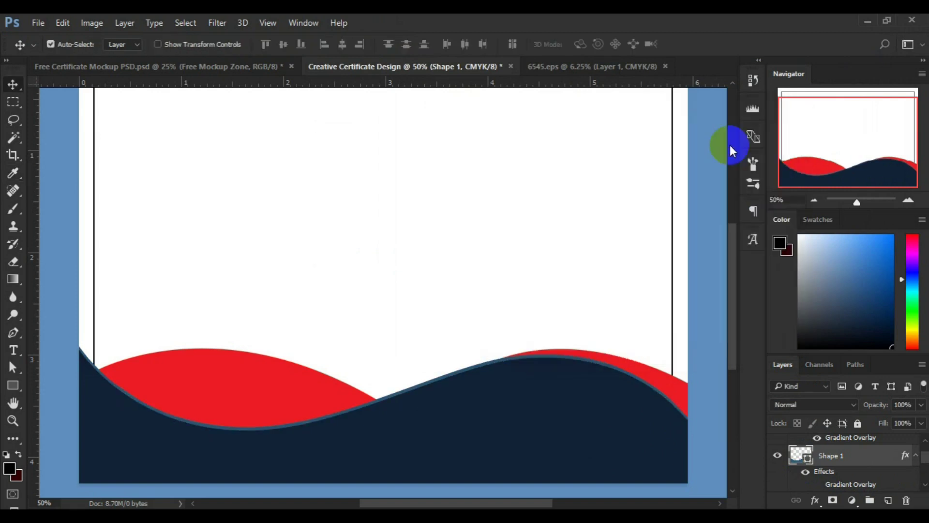
alt+click(519, 437)
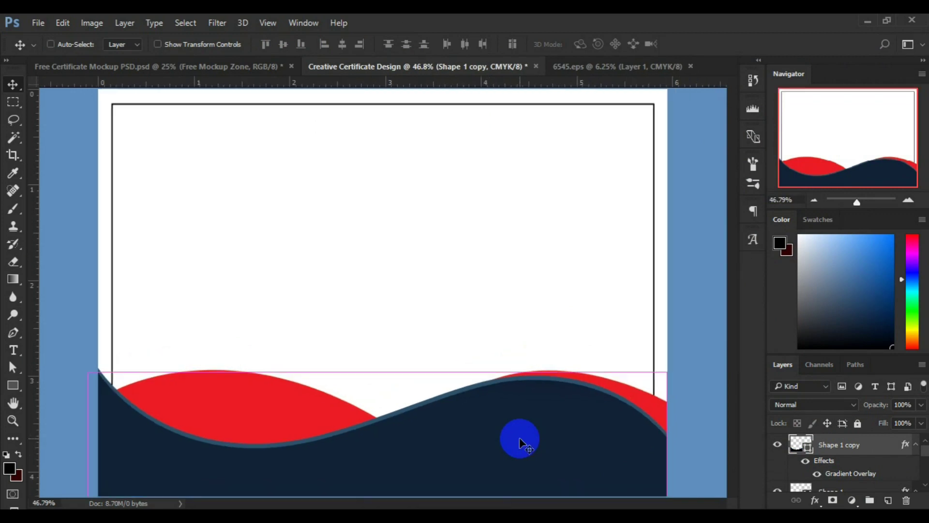
Paste the gold Premium Offer badge above Shape 2 and scale it to about 163%.
key(ctrl+minus)
click(265, 393)
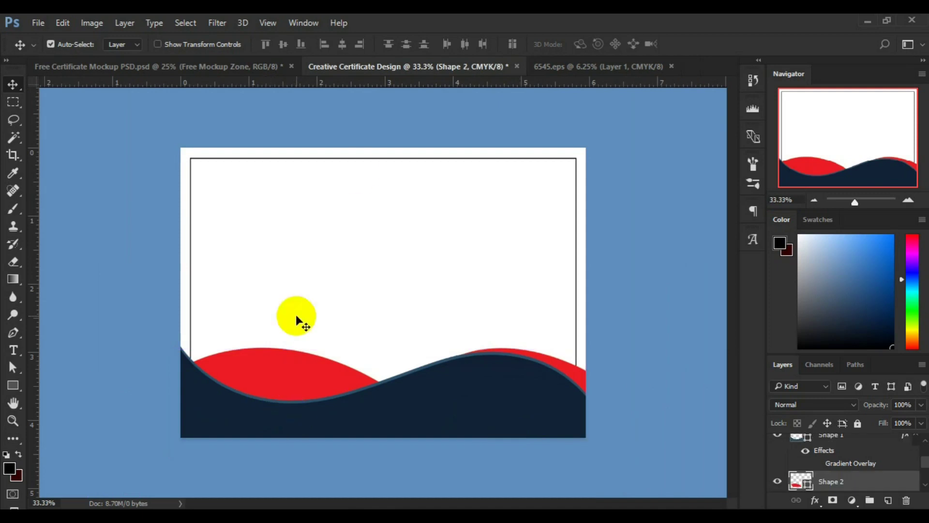
click(569, 67)
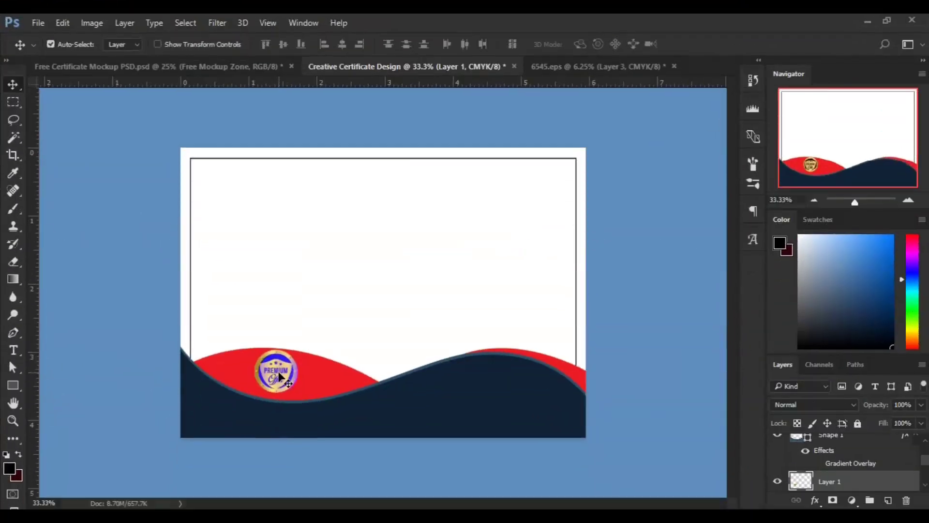
key(ctrl+t)
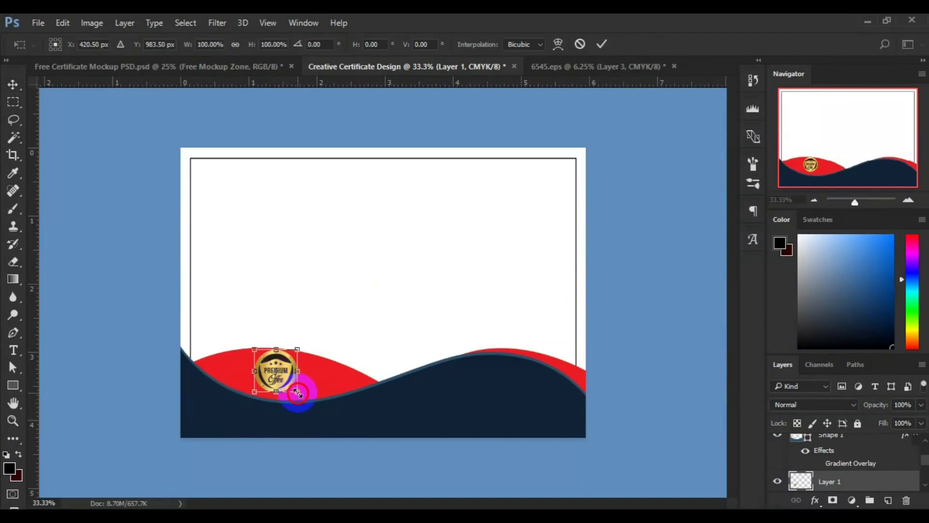
drag(297, 392, 317, 410)
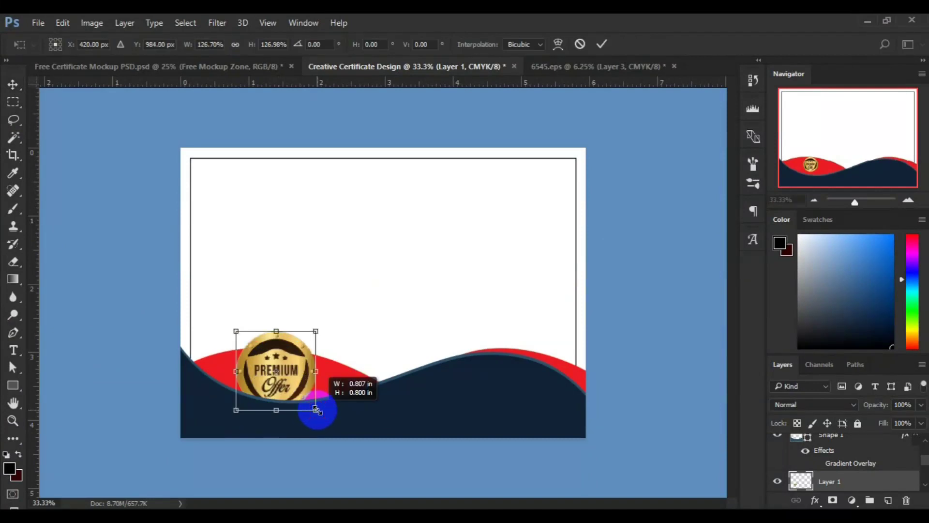
mouse_move(317, 410)
mouse_down()
mouse_move(297, 392)
mouse_move(300, 357)
mouse_up()
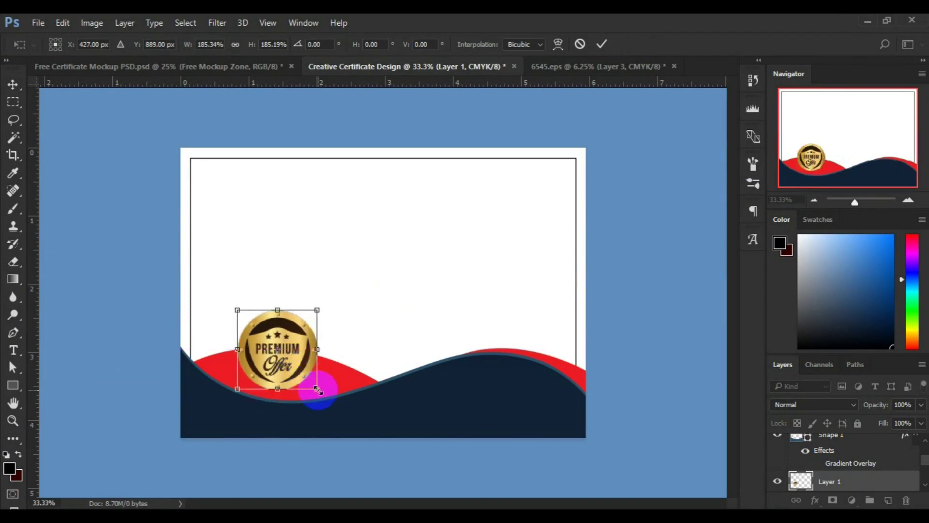
drag(317, 388, 314, 384)
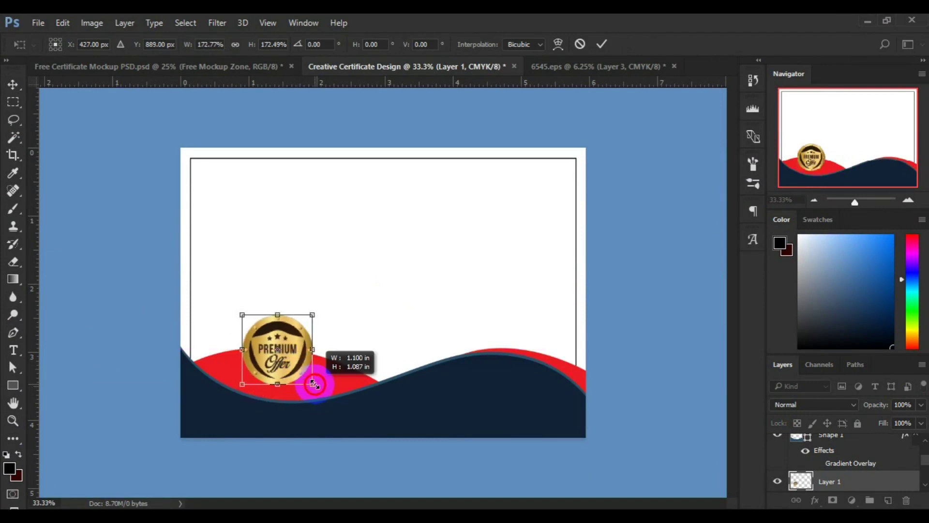
click(602, 44)
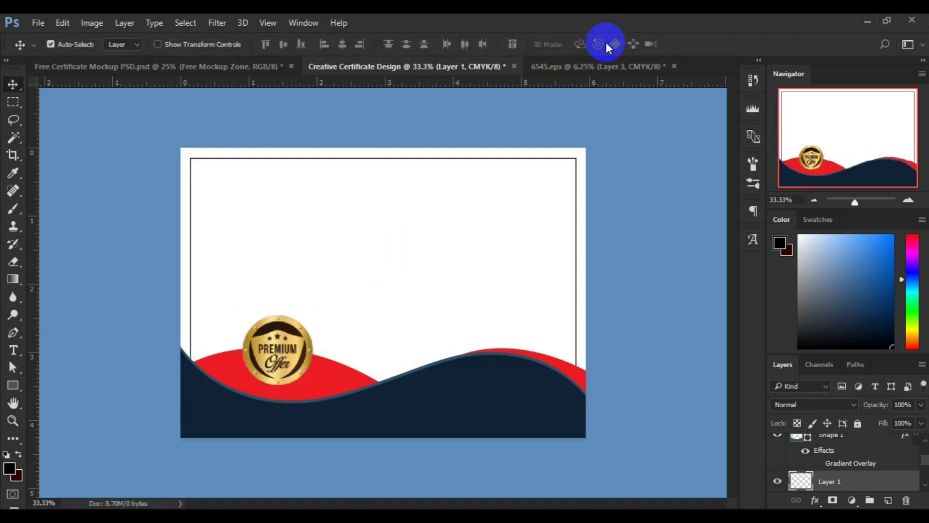
Add the CERTIFICATE OF APPRECIATION text block near the top at 24 pt.
click(924, 482)
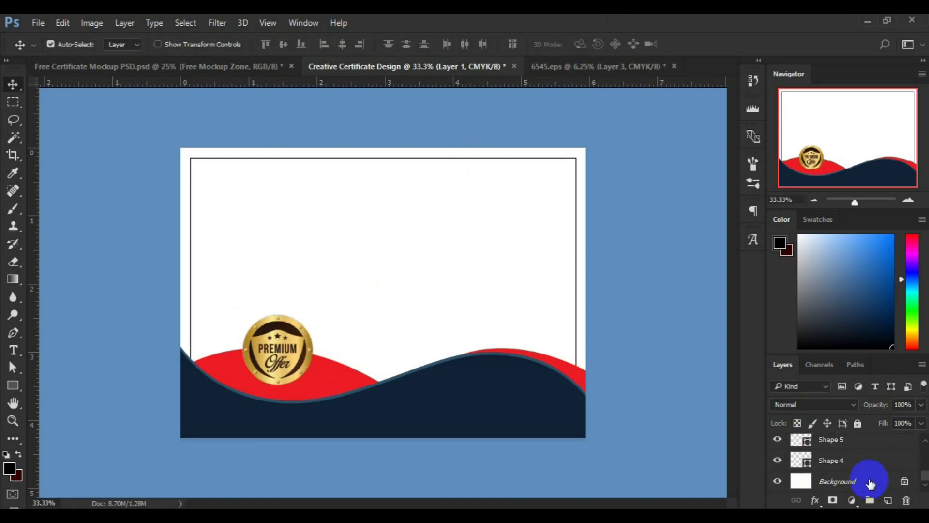
click(869, 482)
click(13, 352)
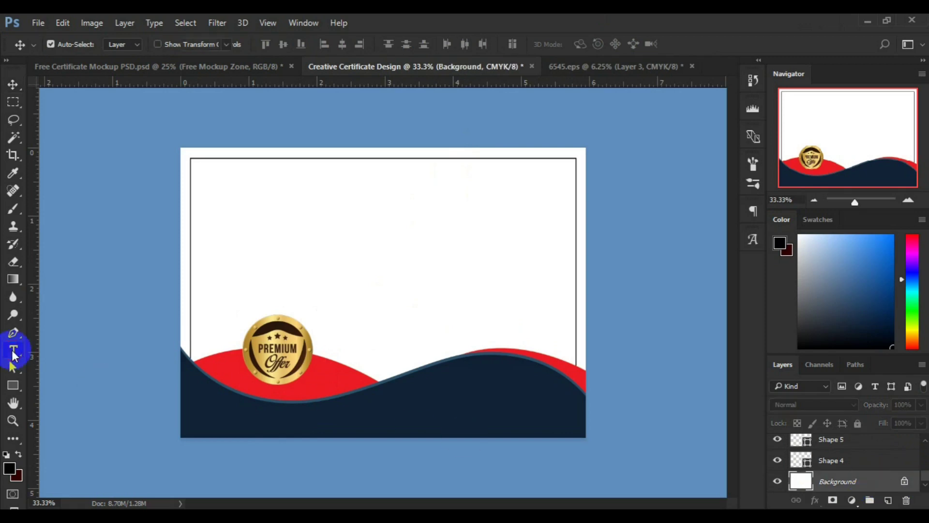
click(271, 202)
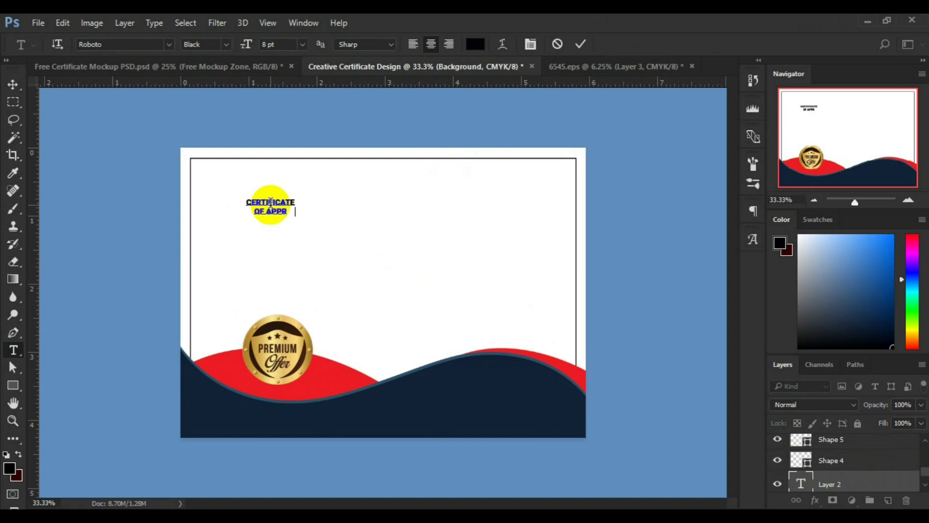
text(CERTIFICATE OF APPRECIATION)
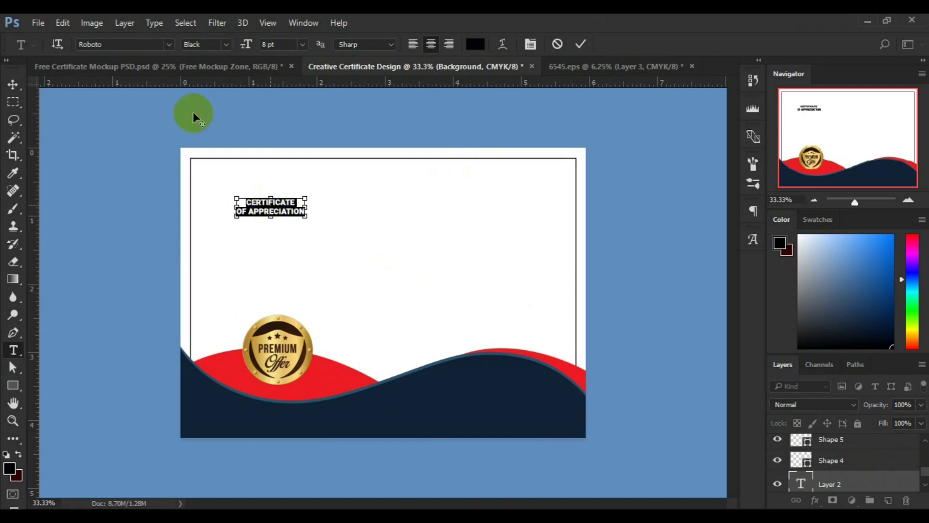
click(302, 44)
click(295, 230)
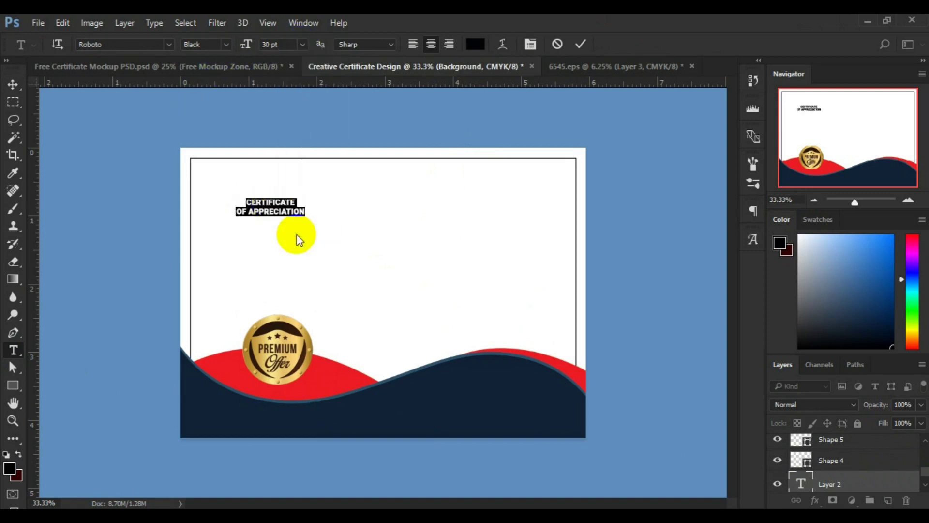
click(303, 44)
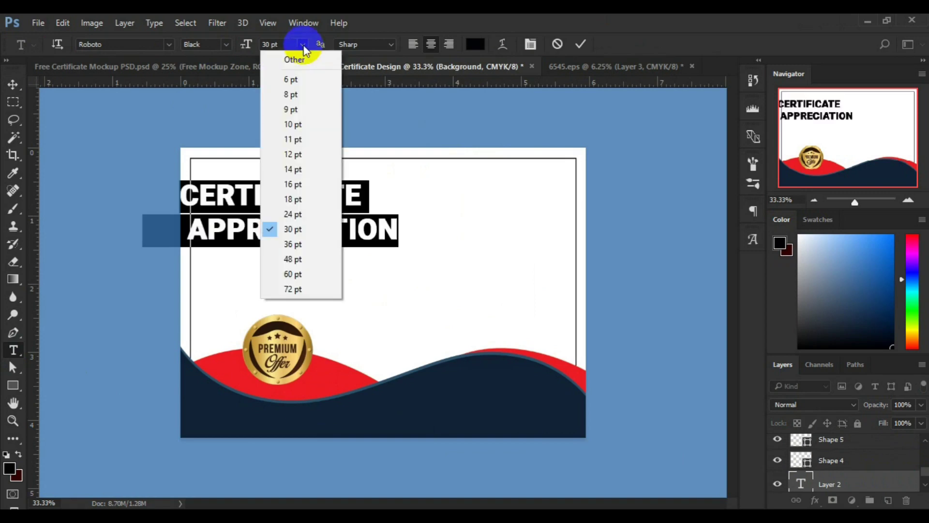
click(297, 205)
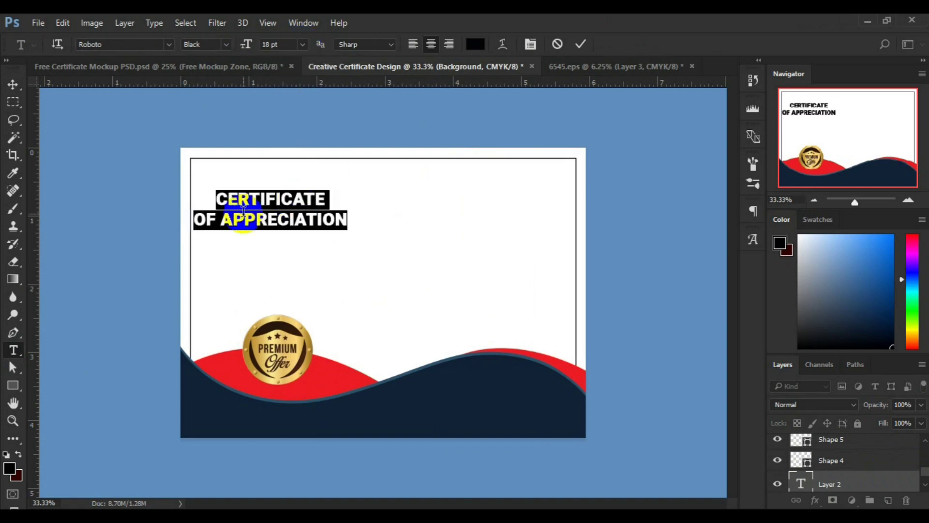
click(302, 44)
click(291, 209)
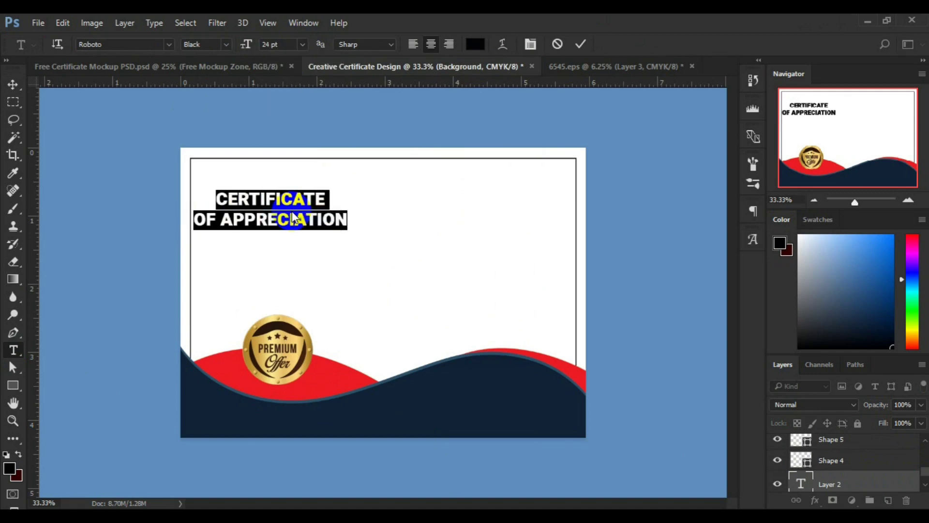
Make the OF APPRECIATION line 12 pt in Light weight.
drag(222, 218, 175, 222)
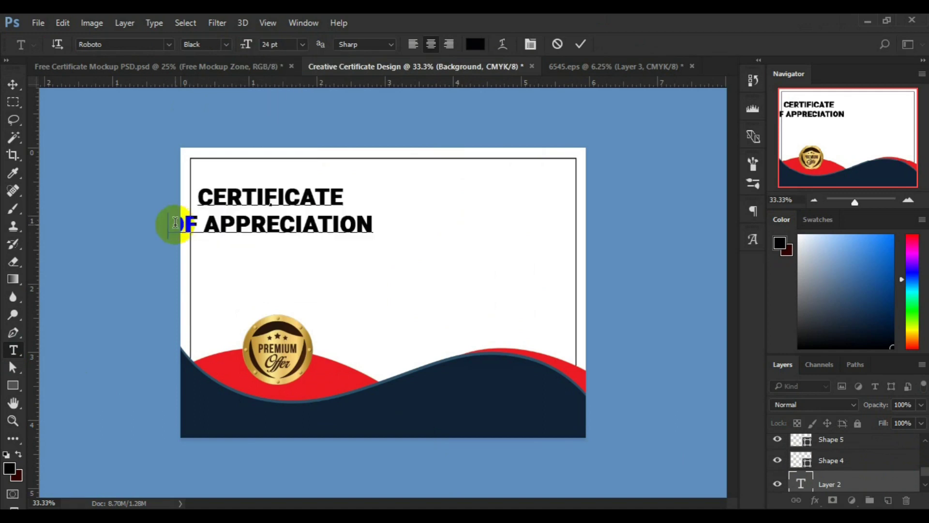
click(302, 44)
click(298, 156)
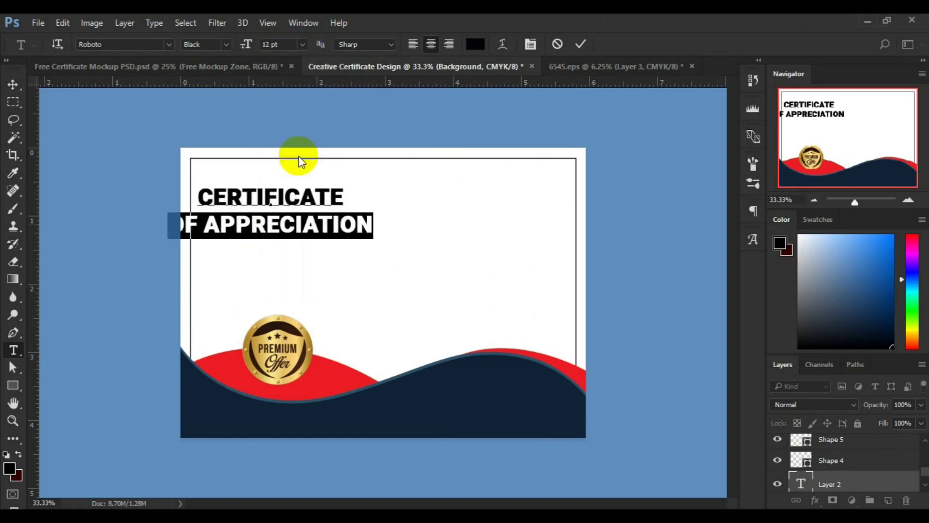
click(298, 47)
click(224, 44)
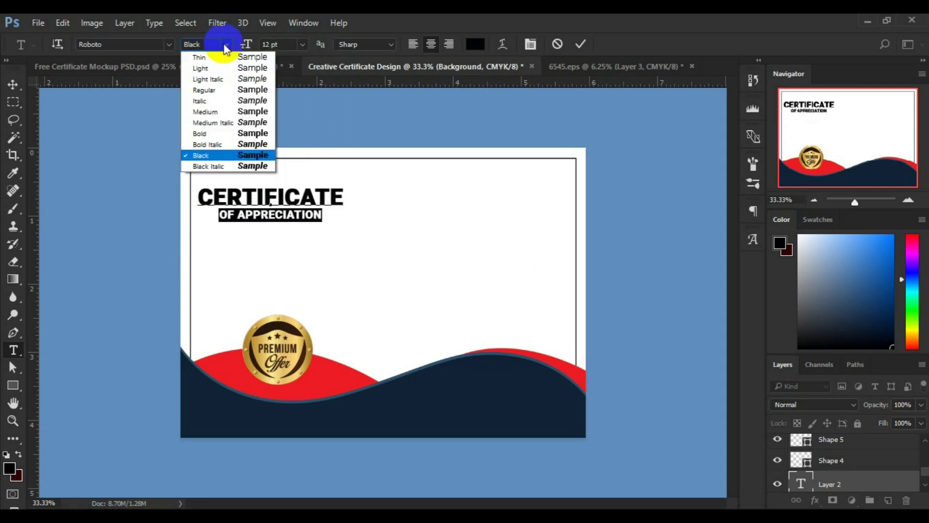
click(213, 70)
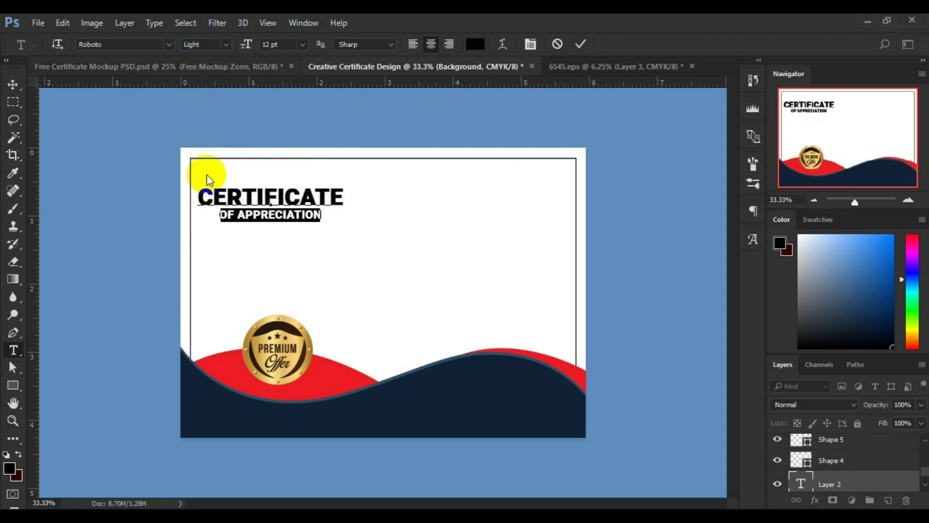
click(15, 88)
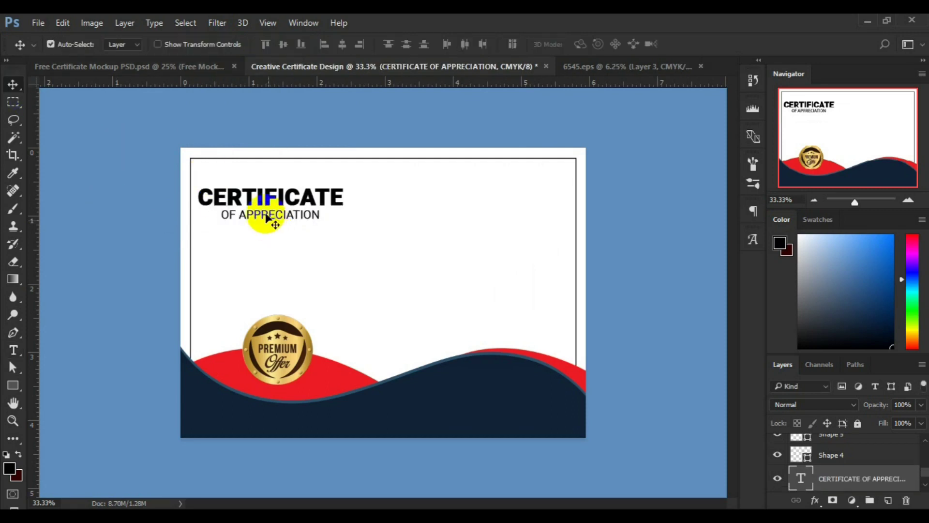
Centre the title horizontally, enlarge it to about 121%, re-centre it and nudge it up.
key(ctrl+a)
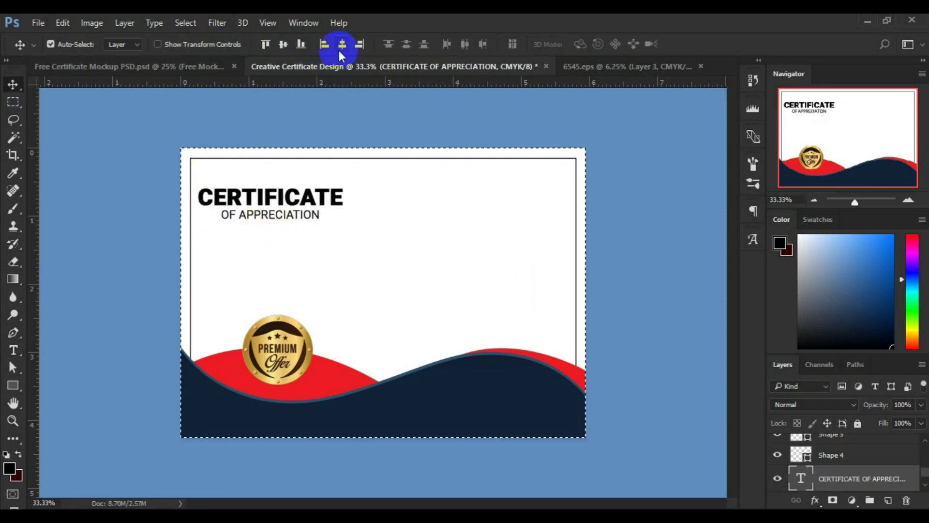
click(341, 47)
key(ctrl+d)
key(ctrl+t)
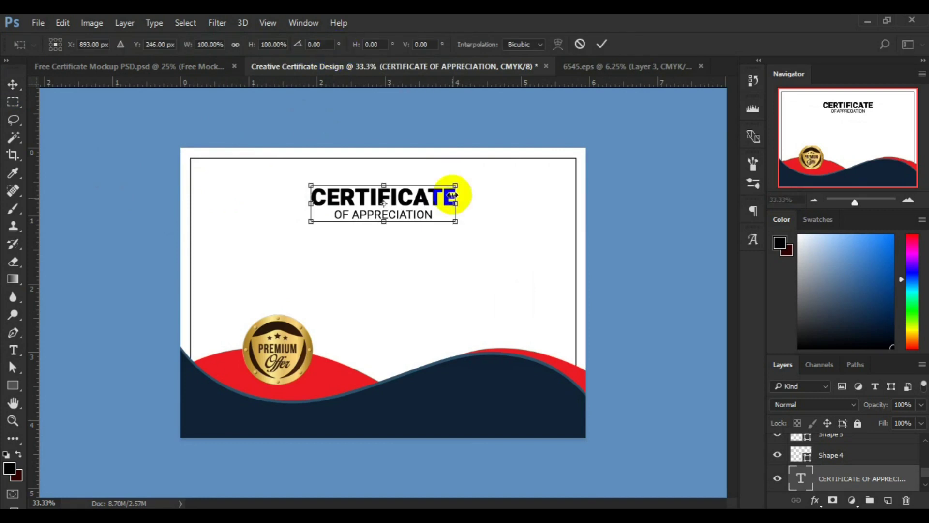
drag(462, 225, 471, 231)
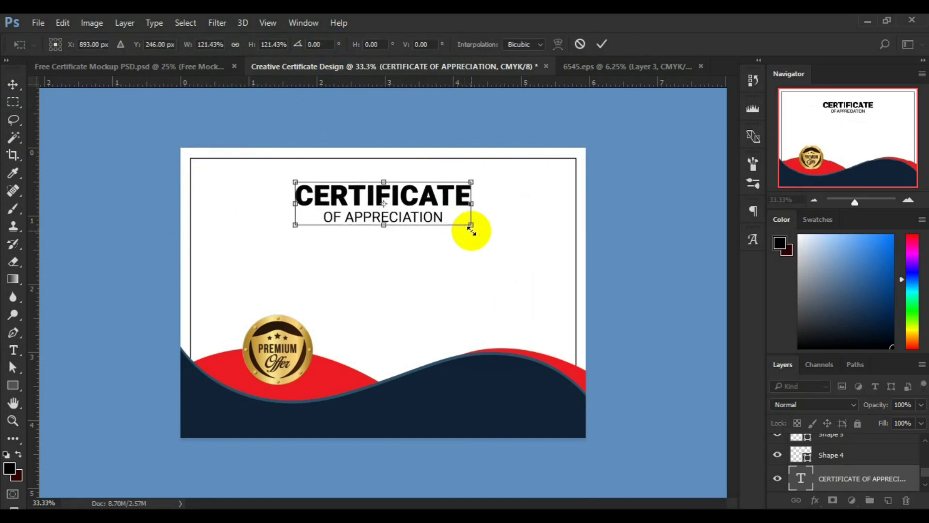
key(Return)
key(ctrl+a)
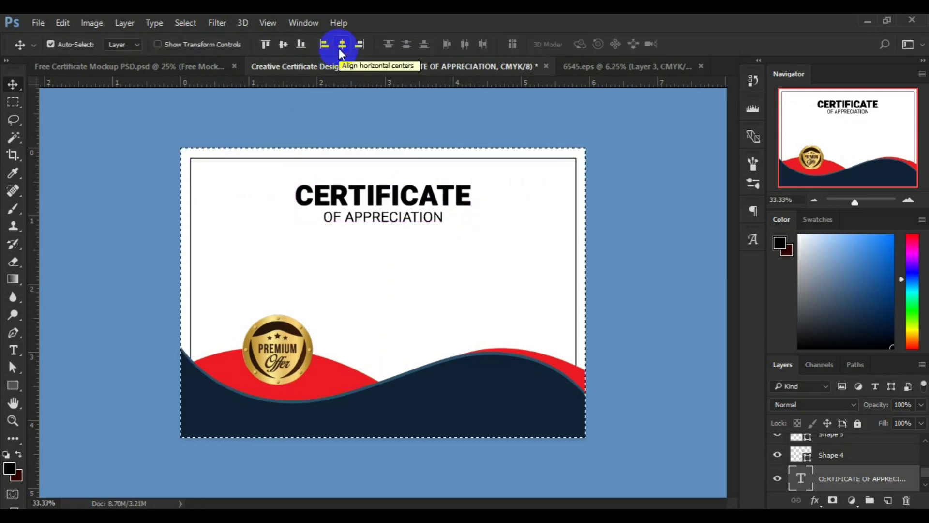
click(338, 48)
key(ctrl+d)
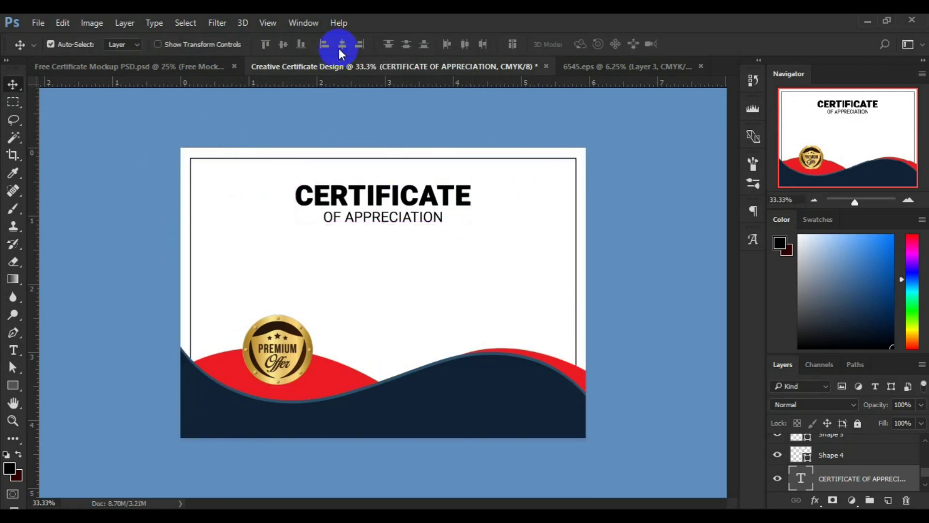
key(shift+Up)
key(shift+Up)
key(shift+Up)
key(shift+Up)
key(shift+Up)
key(shift+Up)
Add the 'This Certificate is presented' line below the title at 10 pt.
click(13, 350)
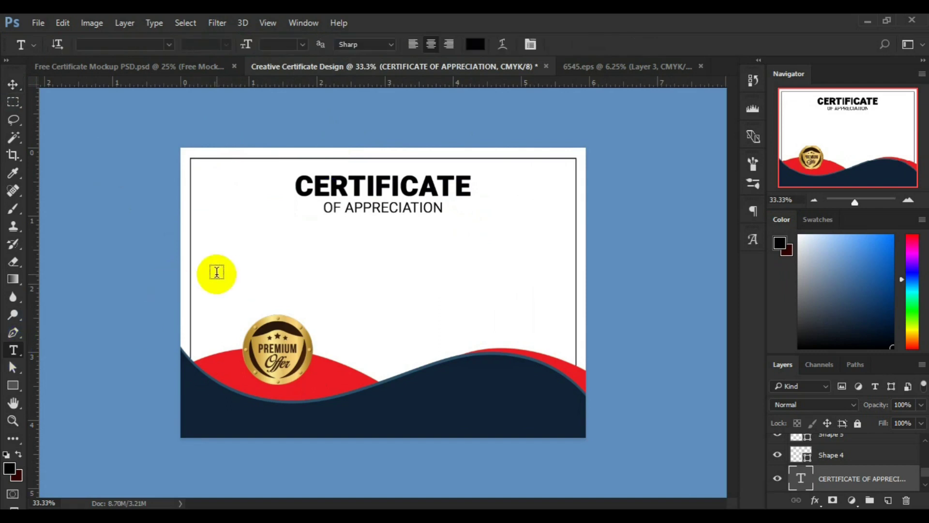
click(213, 252)
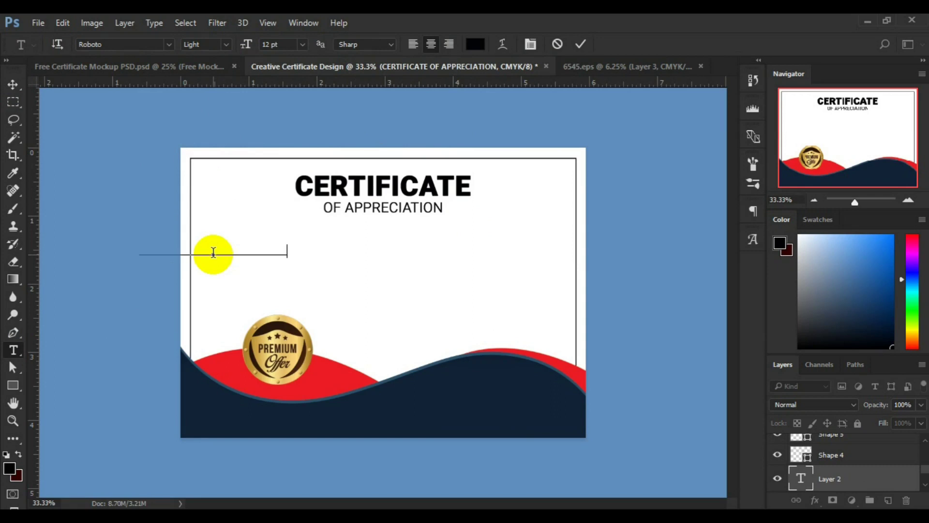
key(ctrl+a)
click(303, 44)
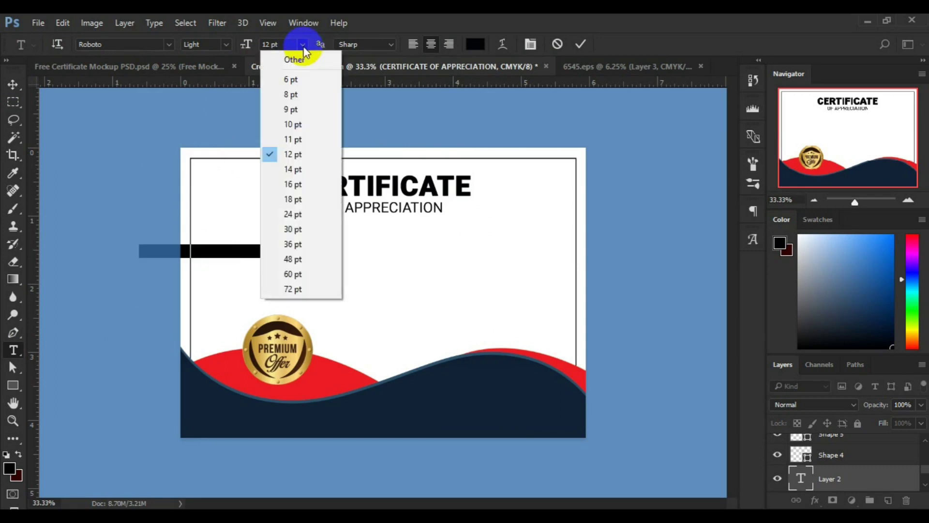
click(292, 124)
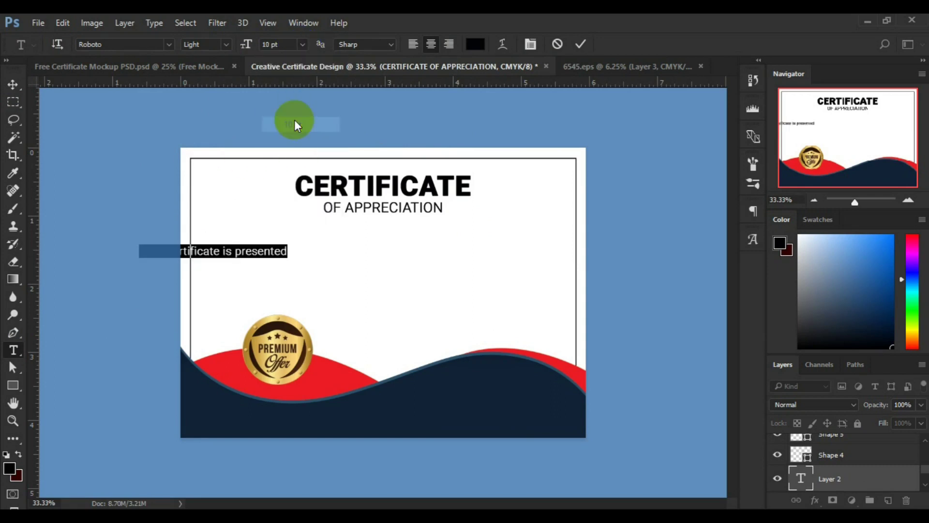
click(16, 87)
Undo the accidental drag of the border frame.
click(201, 249)
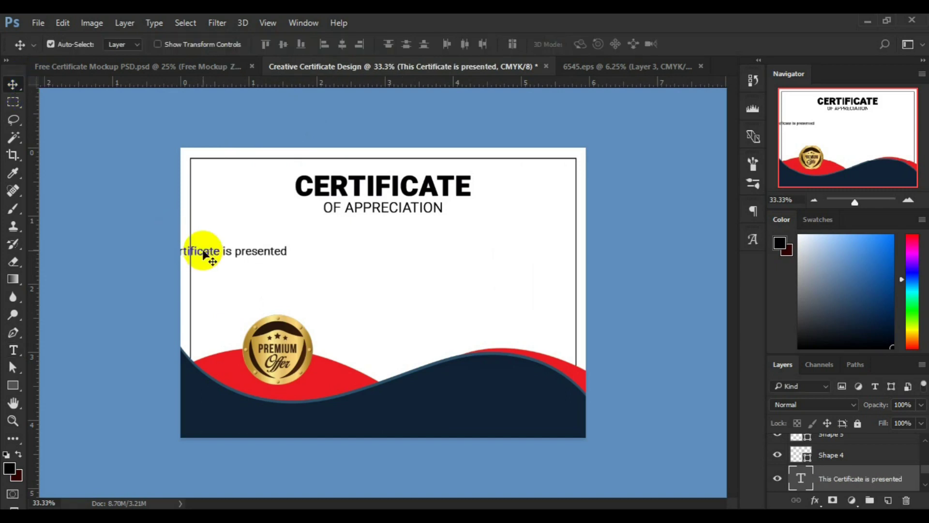
drag(213, 256, 236, 257)
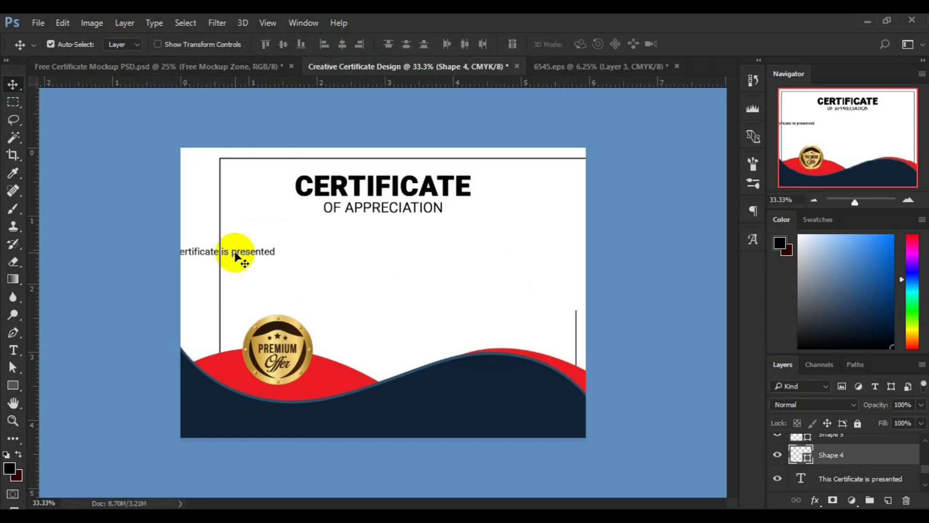
key(ctrl)
key(ctrl+z)
key(ctrl+alt+z)
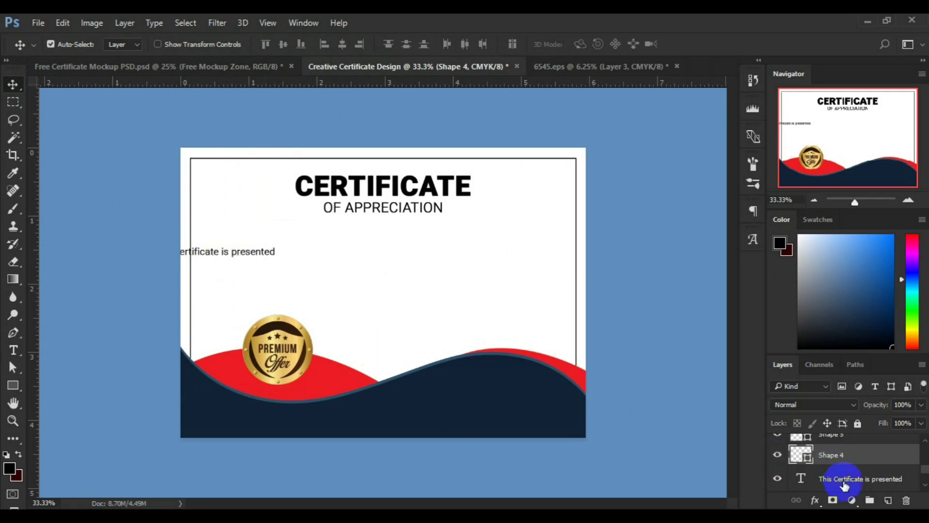
Move the presentation line to sit just inside the frame's left edge.
click(840, 480)
key(ctrl+t)
drag(269, 253, 297, 262)
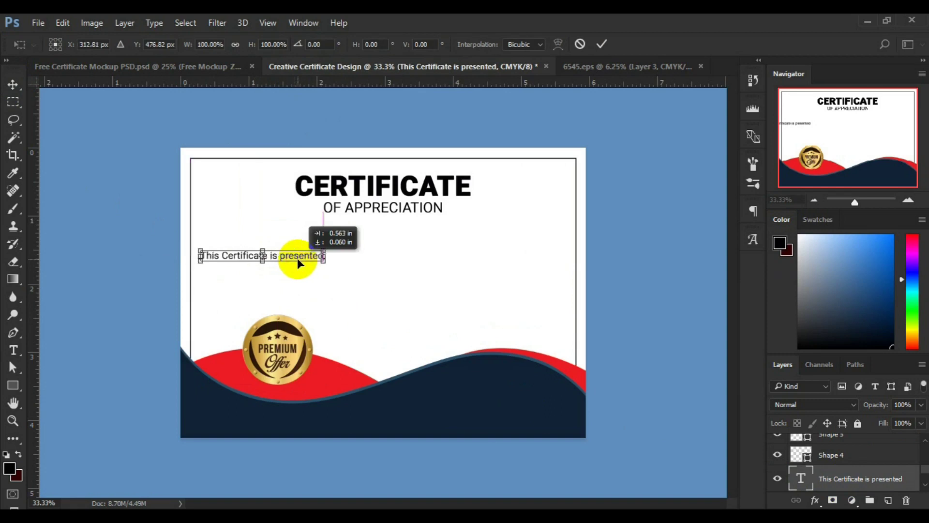
click(602, 44)
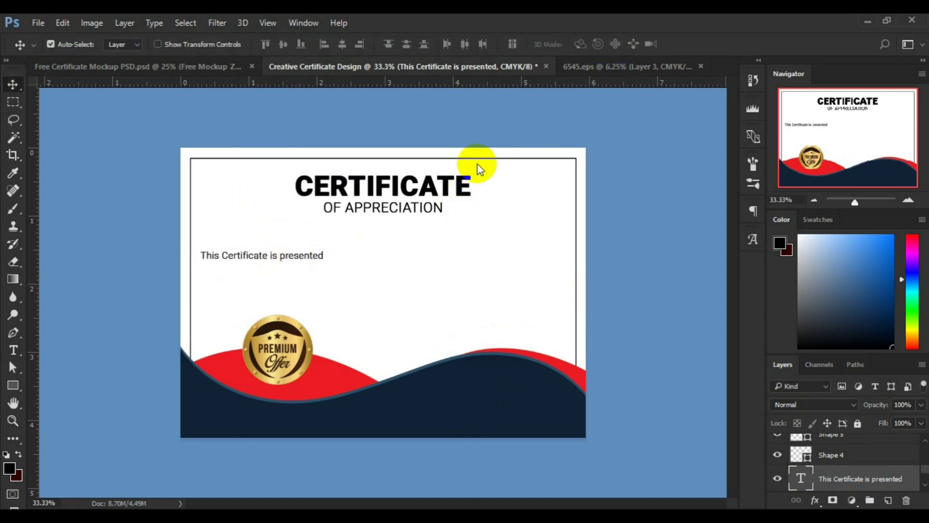
Select the Shape 1 copy, Shape 4 and Shape 5 wave layers together.
click(480, 437)
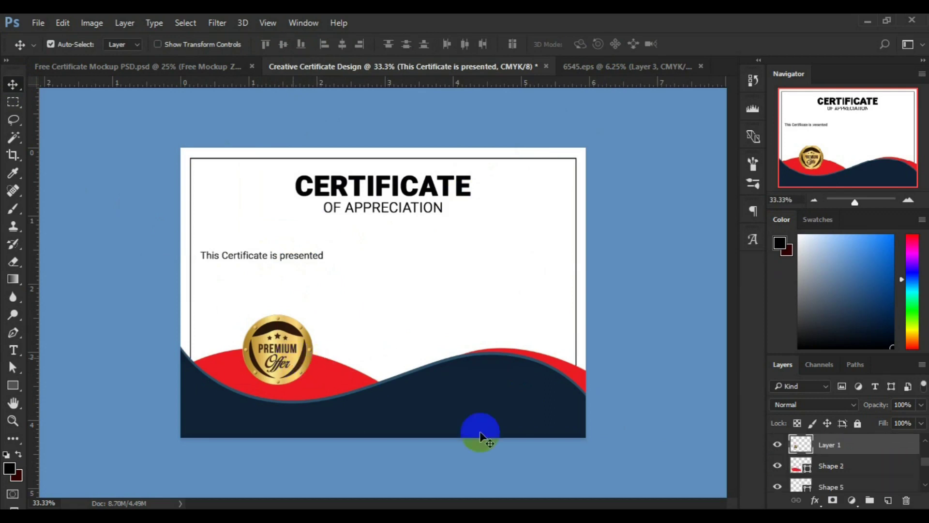
click(925, 441)
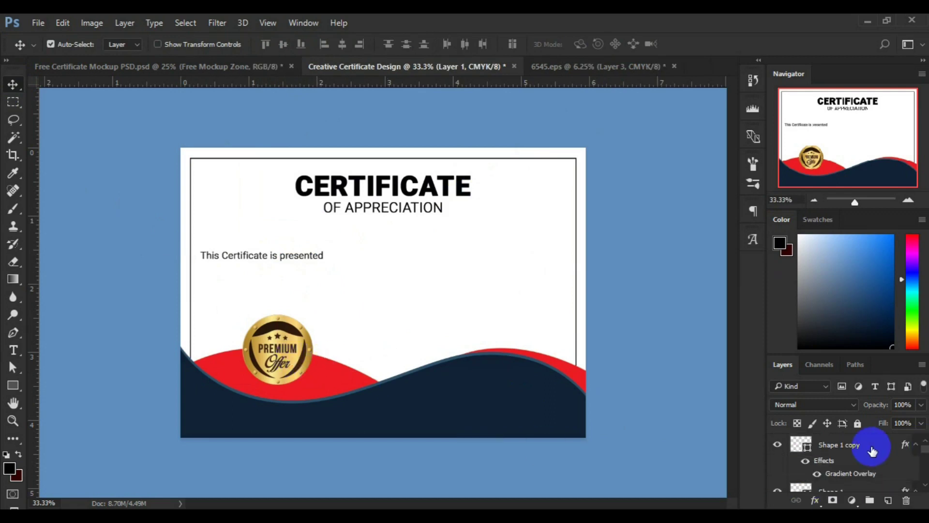
click(922, 442)
click(925, 486)
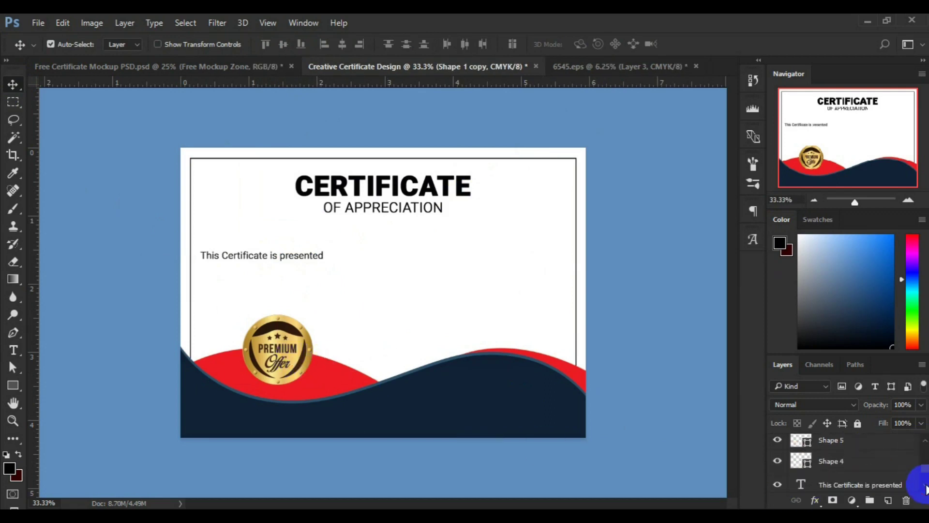
shift+click(833, 465)
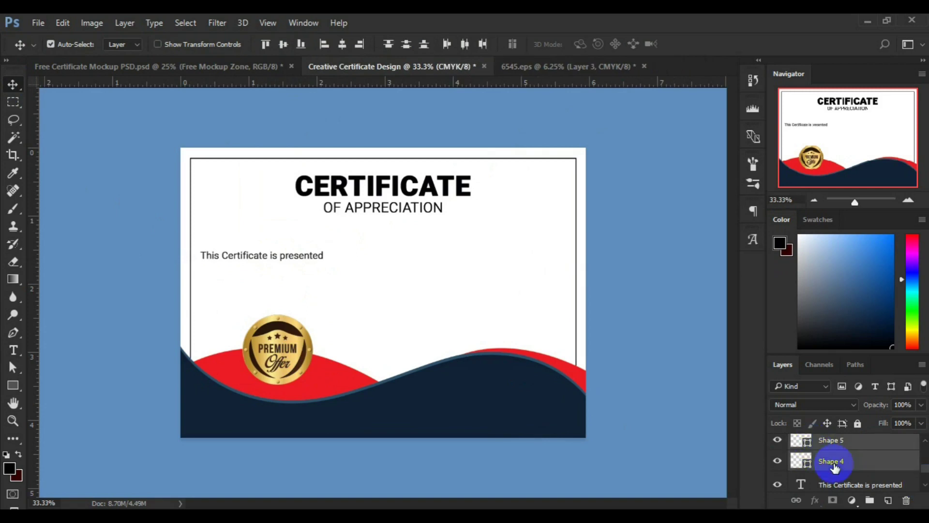
click(925, 486)
drag(924, 464, 925, 444)
click(779, 452)
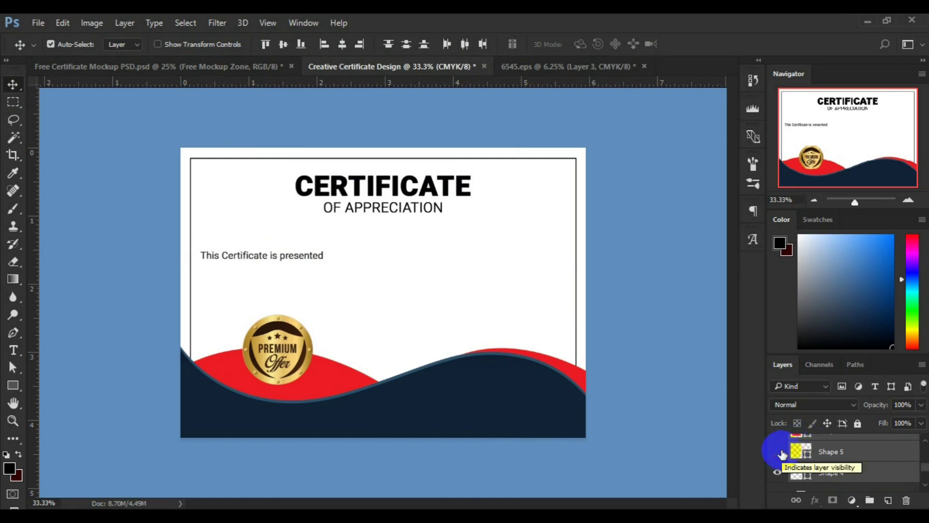
click(779, 452)
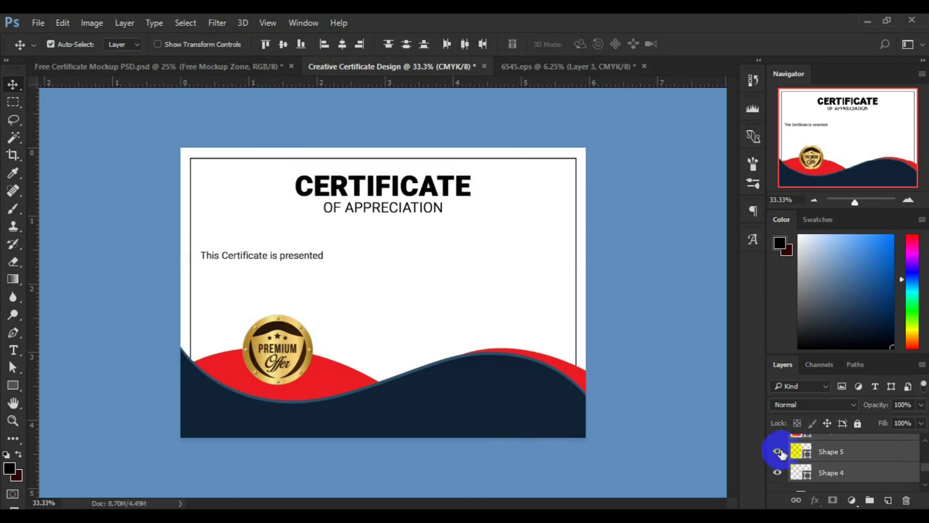
Add Shape 2 to the selection and nudge the waves and badge down three pixels.
scroll(912, 435, up, 2)
click(850, 462)
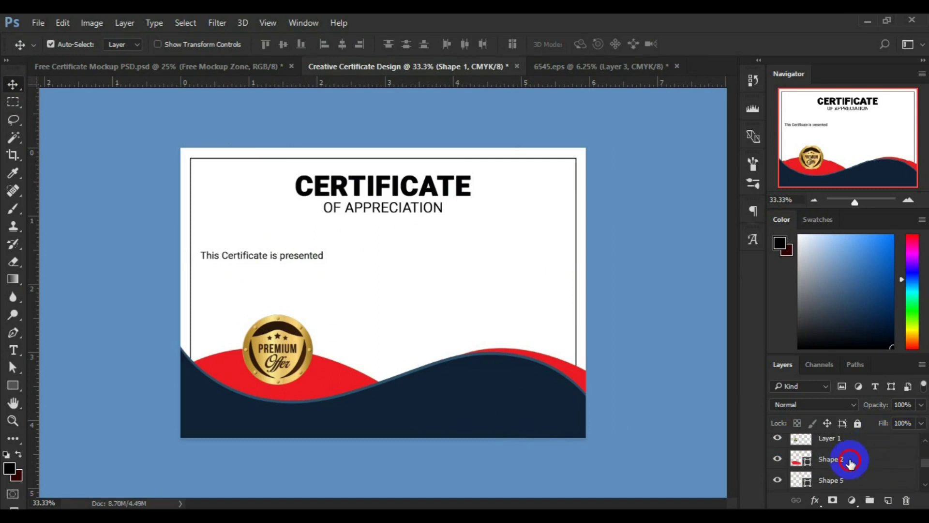
scroll(914, 465, down, 1)
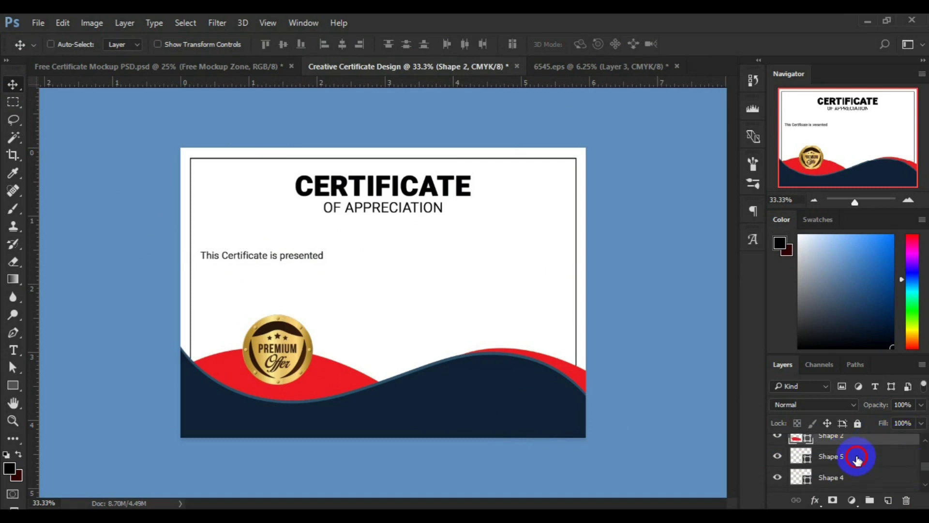
scroll(914, 443, down, 2)
scroll(914, 442, down, 2)
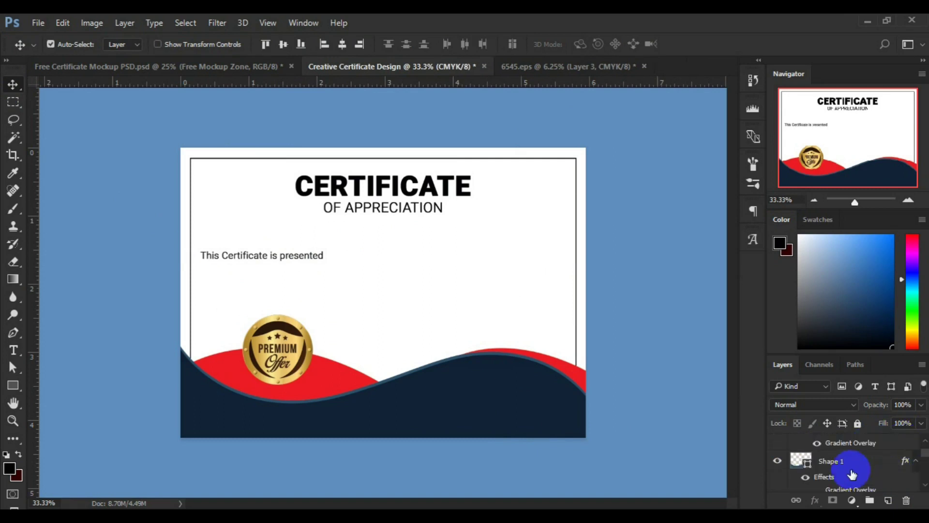
scroll(871, 464, up, 2)
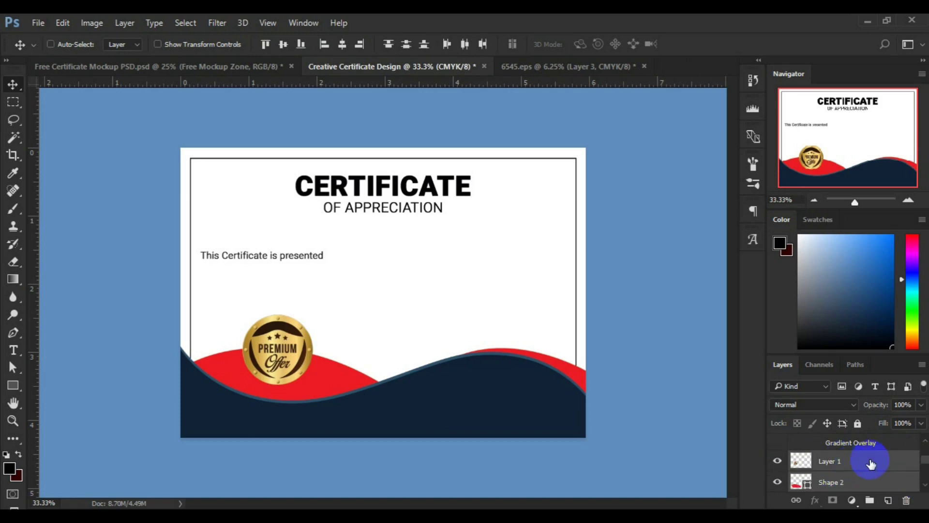
scroll(918, 438, up, 2)
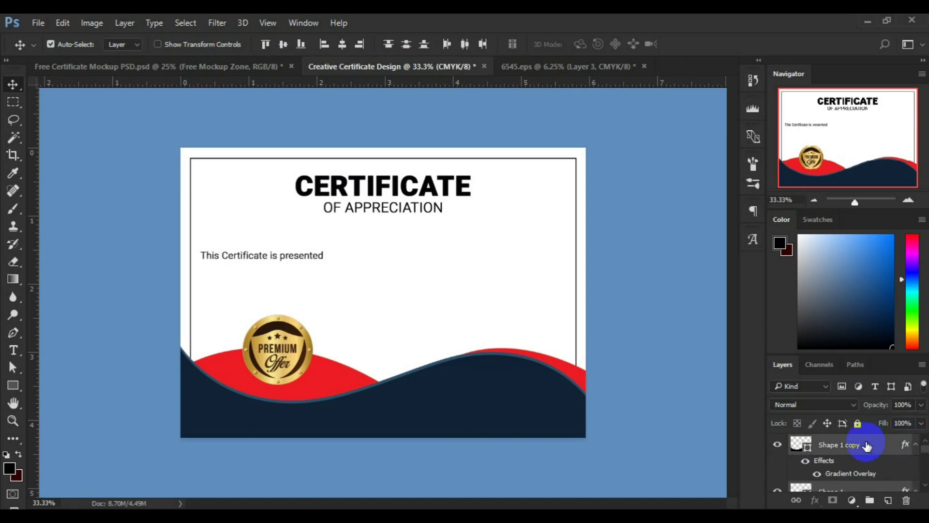
key(Down)
key(Down)
key(Down)
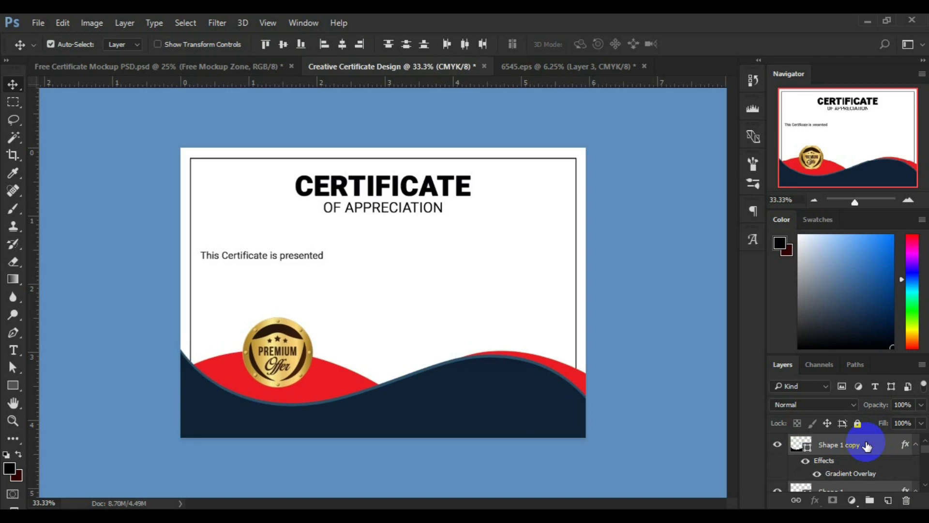
key(Down)
key(Down)
key(Down)
key(Down)
key(Down)
key(Down)
key(Down)
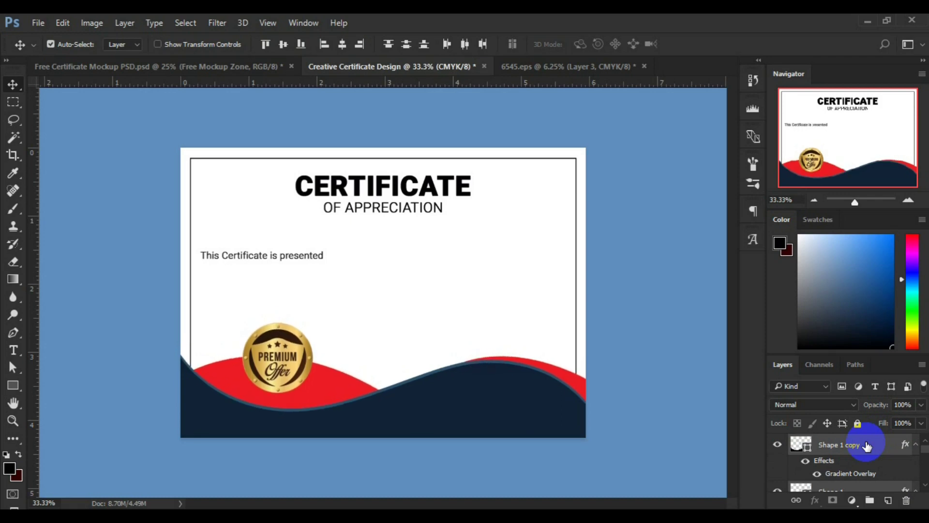
key(Down)
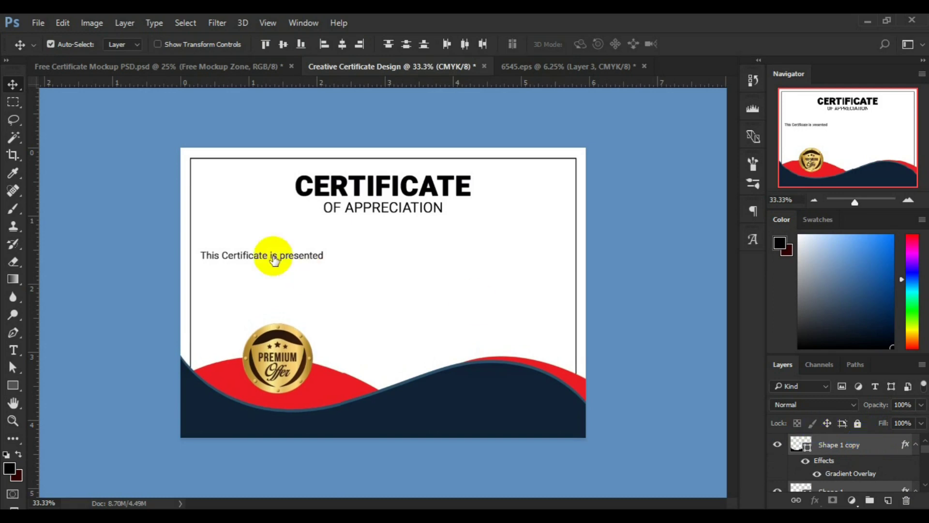
Nudge the 'This Certificate is presented' line up with Shift+Up twice.
click(13, 86)
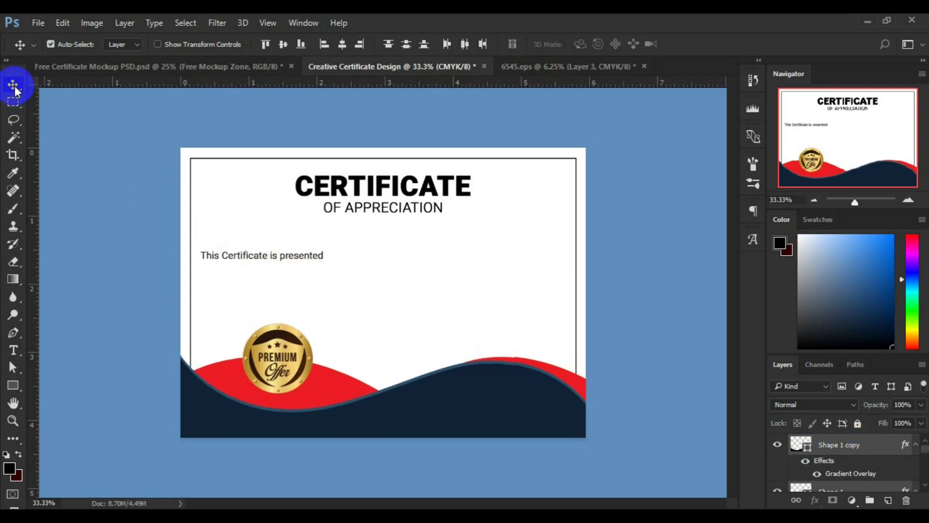
click(258, 258)
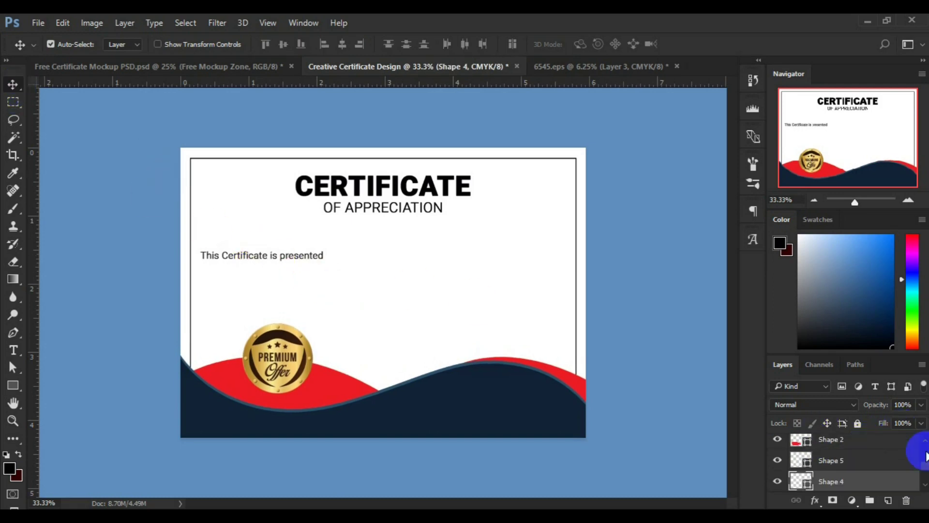
drag(925, 456, 925, 486)
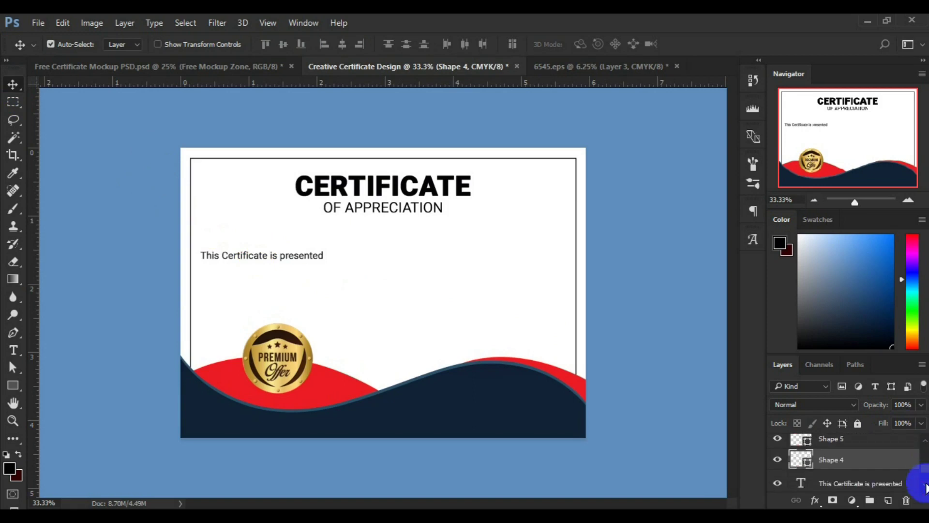
click(894, 486)
key(shift+Up)
key(shift+Up)
key(shift+Up)
key(shift+Up)
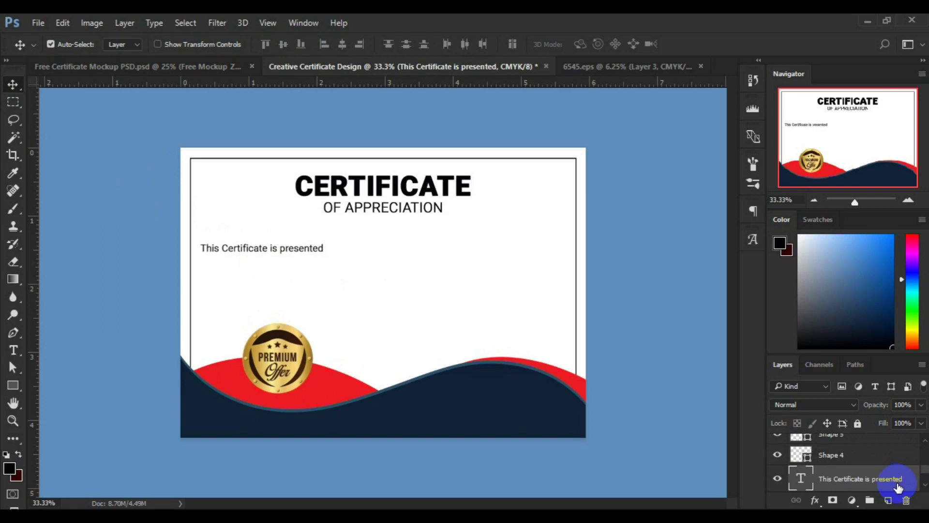
key(shift+Up)
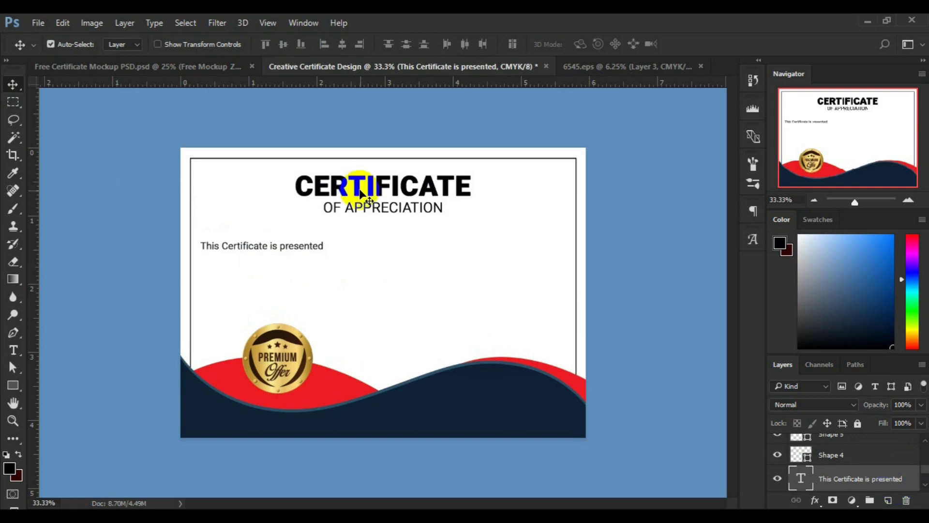
Nudge the CERTIFICATE OF APPRECIATION title down slightly, then select the Background layer.
click(369, 193)
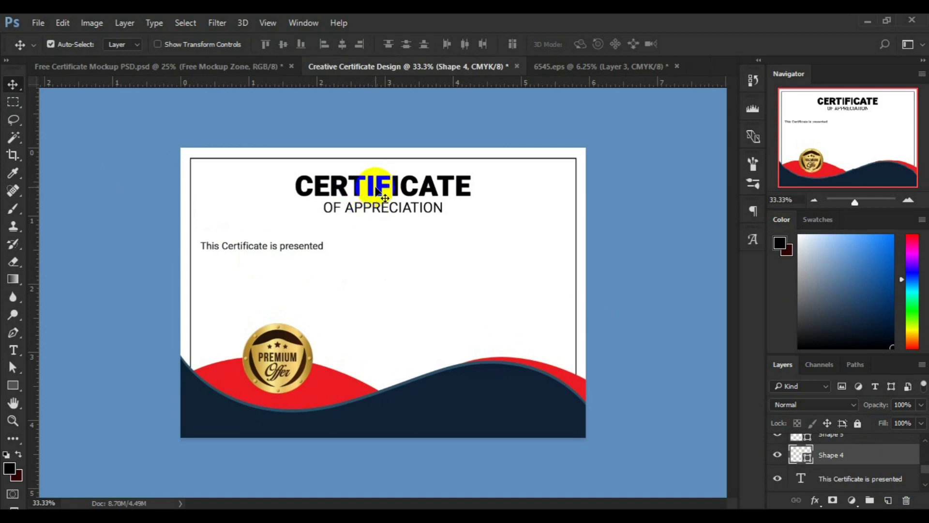
mouse_move(926, 468)
mouse_down()
mouse_move(925, 453)
mouse_move(924, 489)
mouse_up()
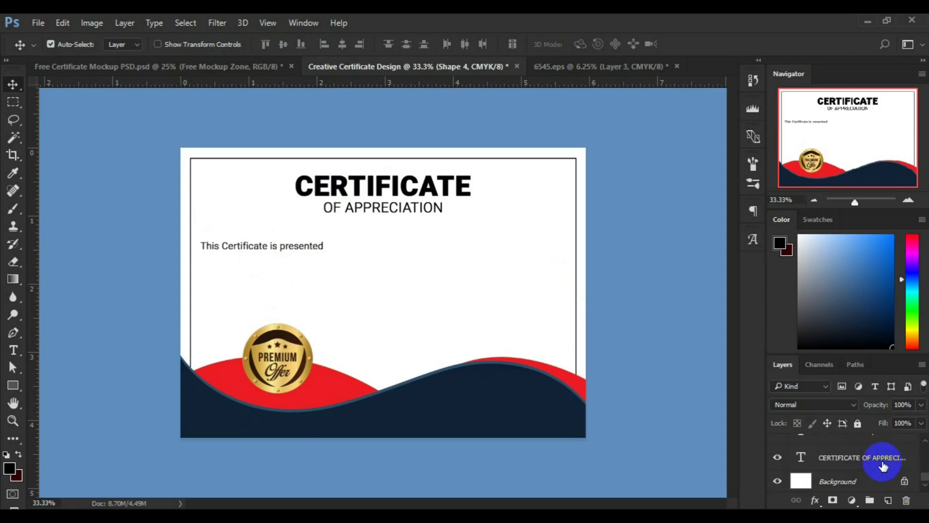
click(883, 463)
key(Down)
key(Down)
key(Down)
key(Down)
key(Down)
key(Down)
key(Down)
key(Down)
key(Down)
key(Down)
key(Down)
key(Down)
click(538, 361)
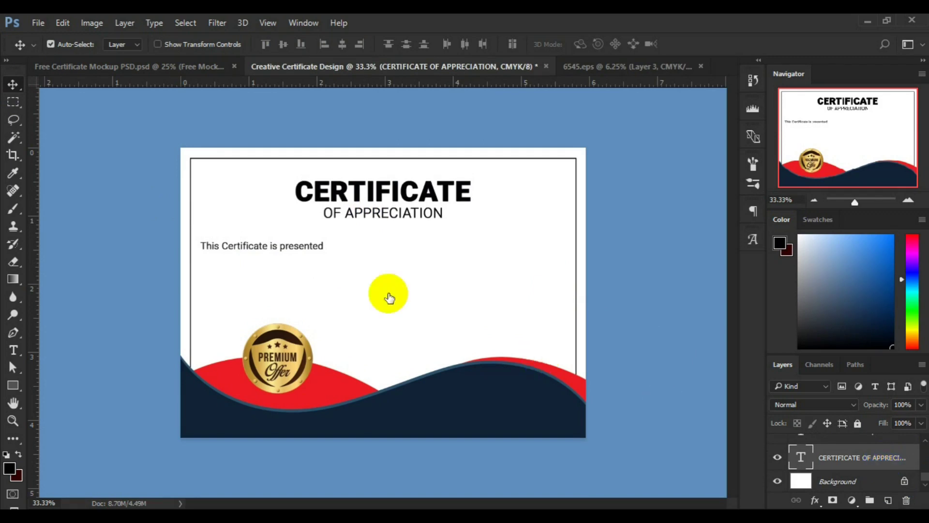
click(925, 486)
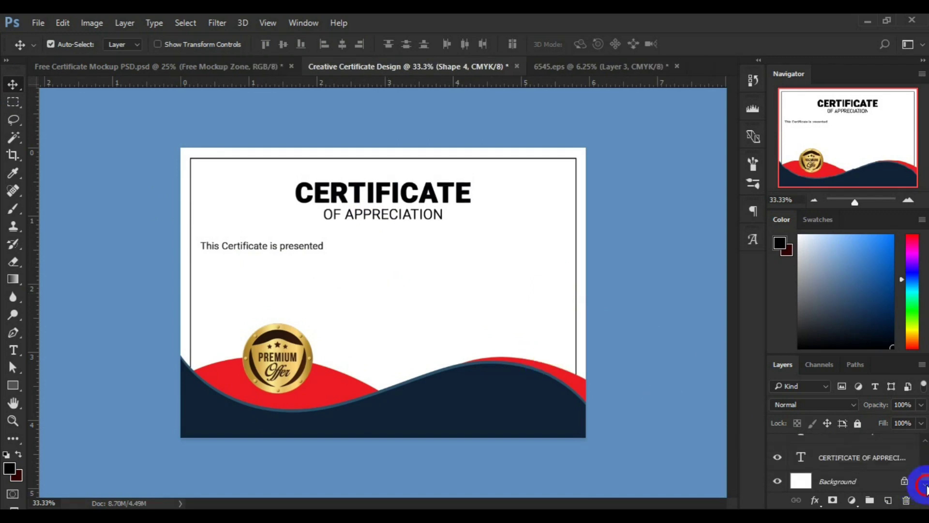
click(840, 482)
click(14, 334)
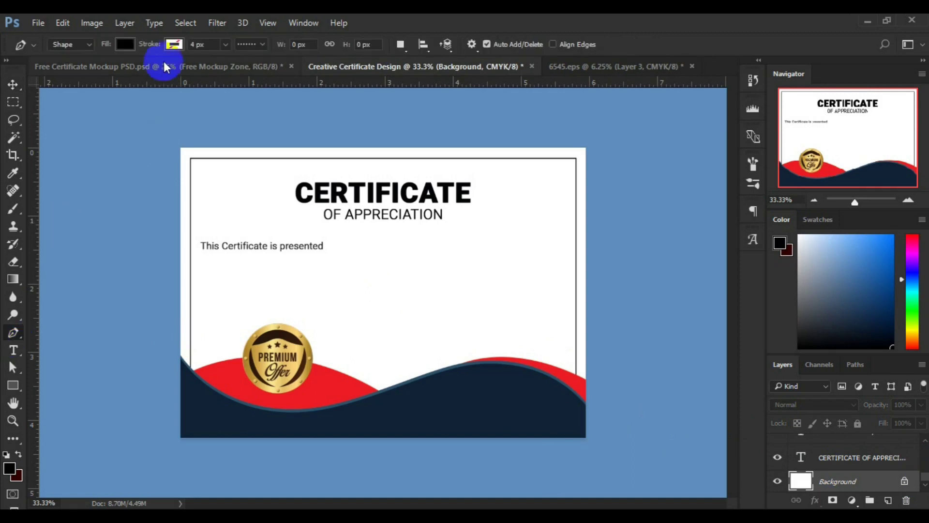
click(124, 44)
Draw a no-fill dotted line across the page below the presentation text and thicken its stroke.
click(67, 70)
click(257, 295)
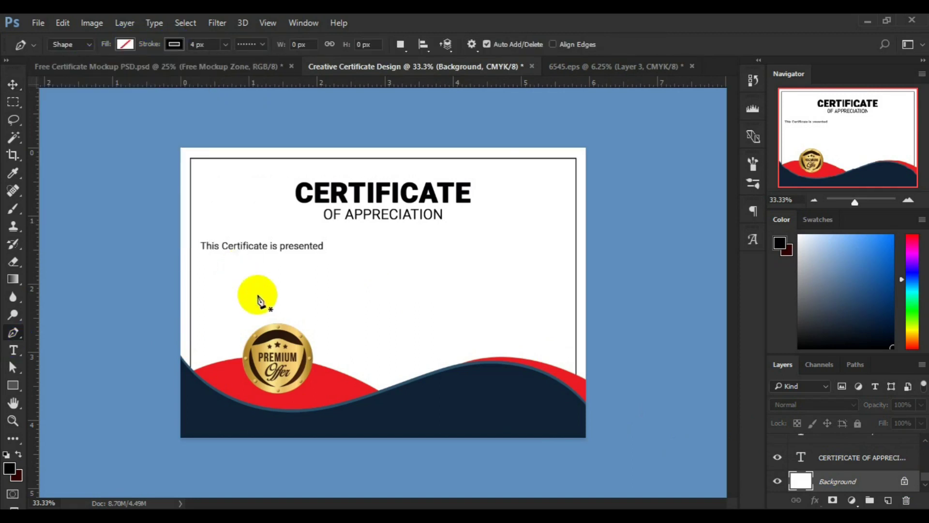
click(522, 295)
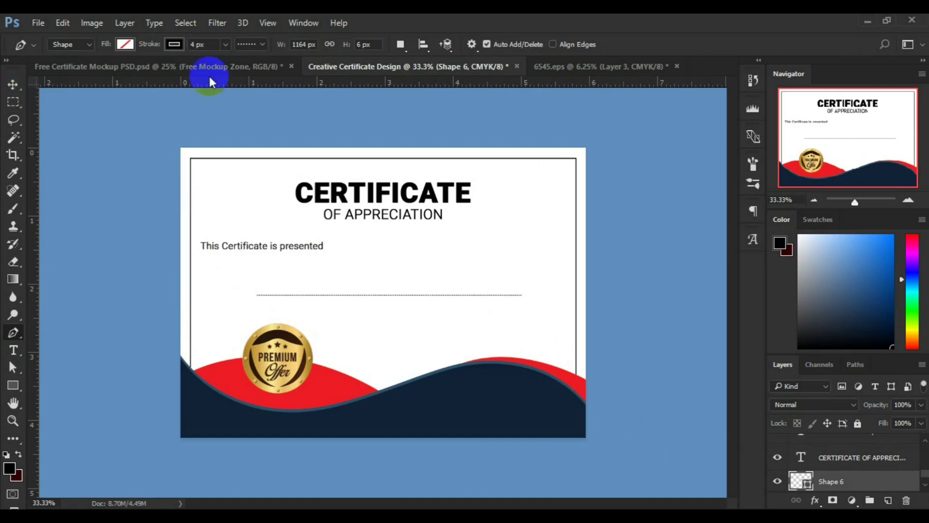
click(225, 44)
drag(226, 58, 225, 63)
click(146, 100)
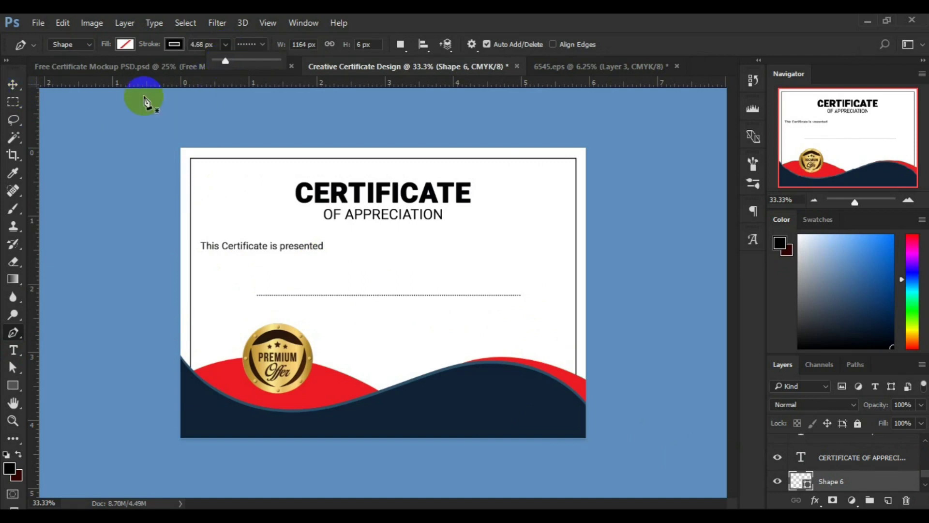
Shorten the dotted line to about 81% width from its right end and raise it slightly.
click(13, 85)
key(ctrl+t)
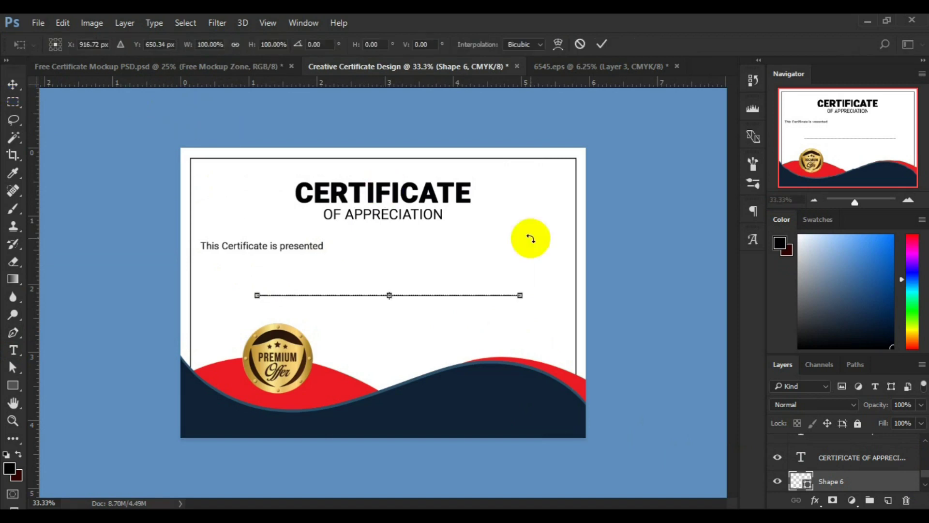
drag(521, 295, 495, 296)
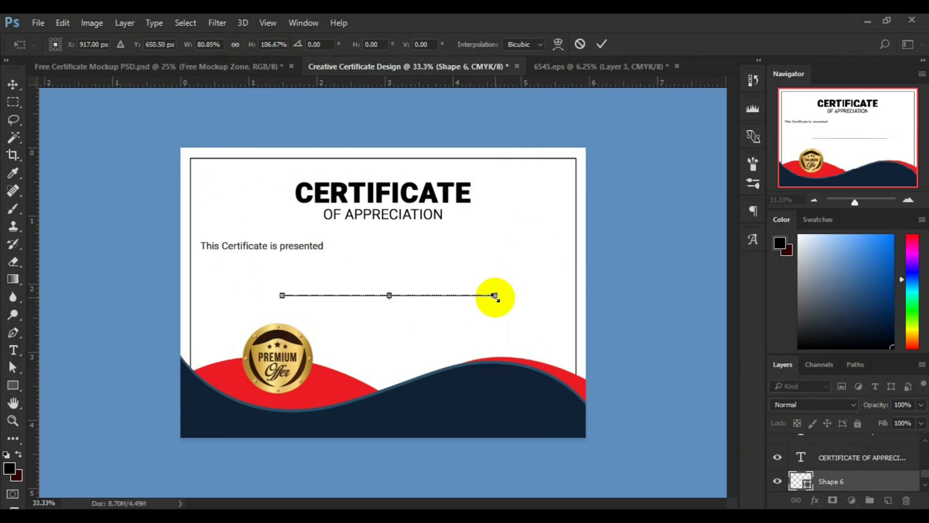
key(Up)
key(Up)
key(Up)
key(Up)
key(Up)
key(Up)
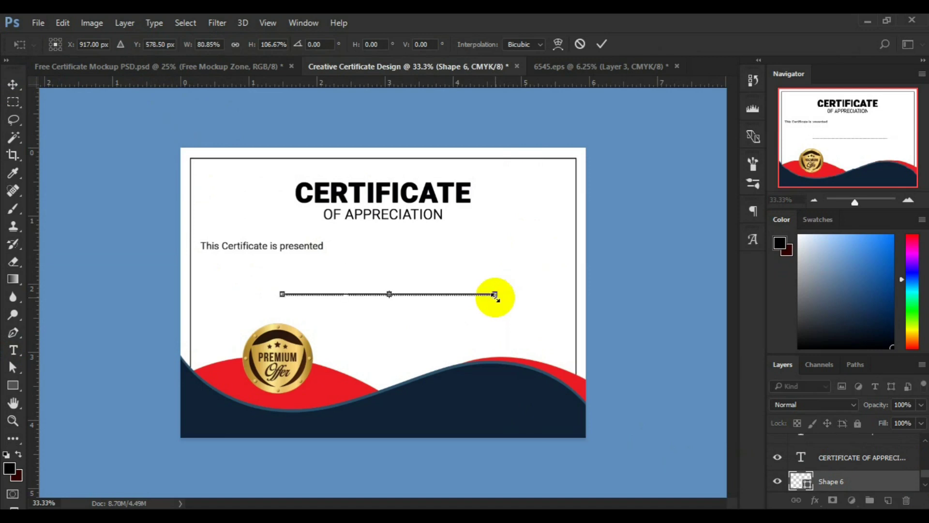
key(Down)
key(Down)
key(Down)
key(Down)
key(Down)
key(Down)
key(Down)
key(Down)
key(Down)
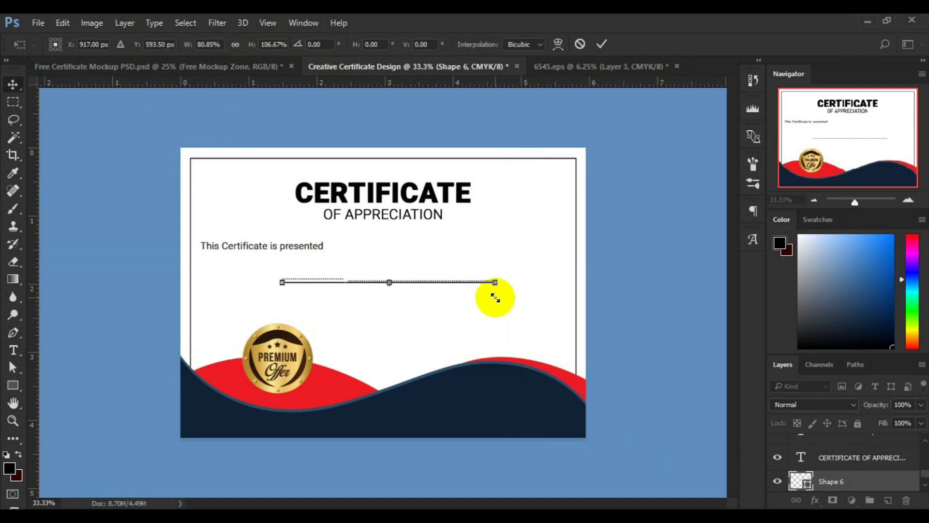
key(Return)
click(13, 349)
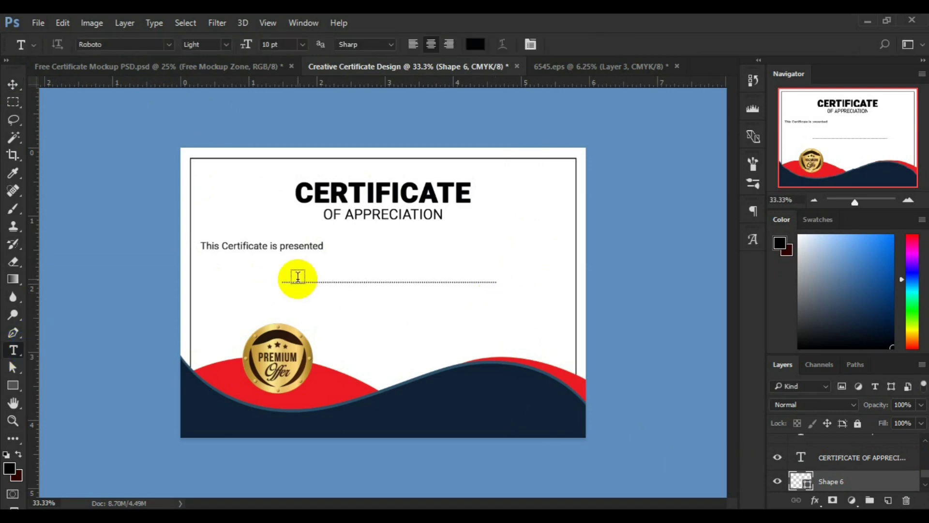
Start the recipient's name text on the dotted line at 24 pt.
click(298, 281)
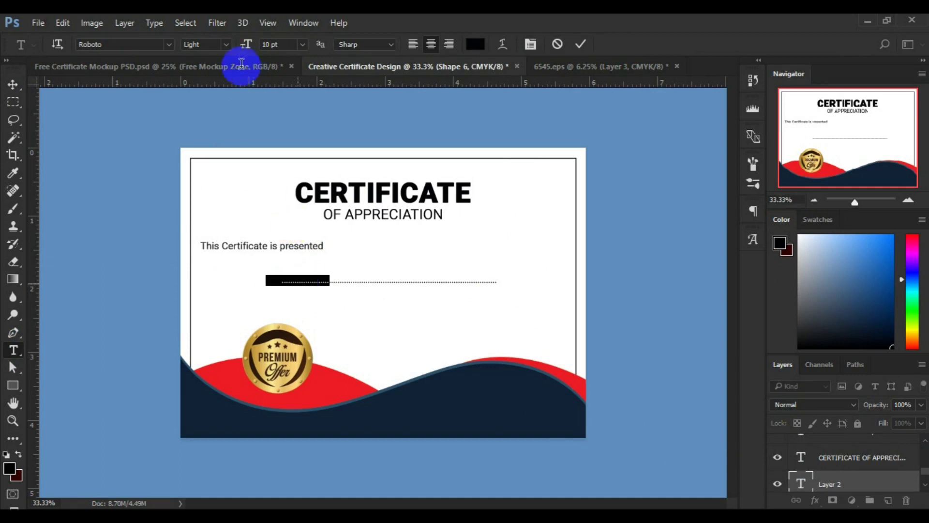
click(228, 45)
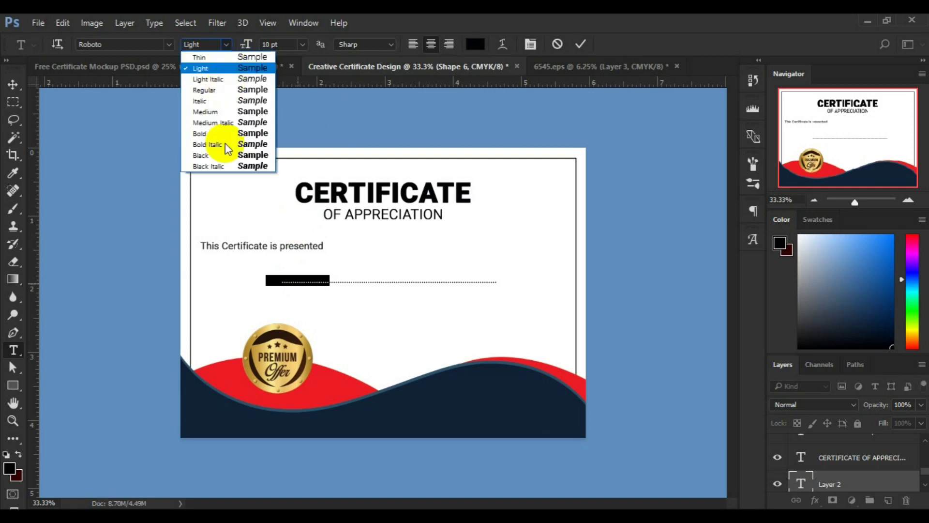
click(299, 48)
click(293, 214)
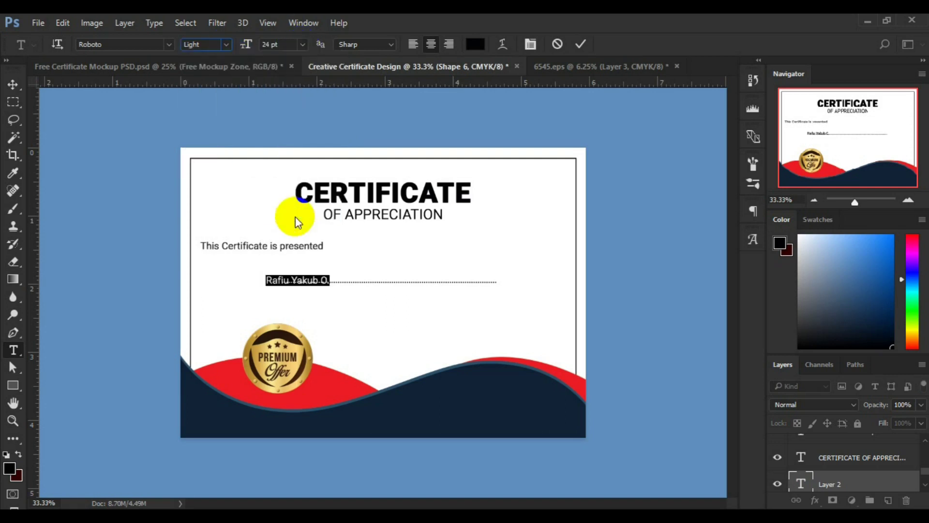
Try a Gobold font, then set the name in a handwritten script font.
click(170, 45)
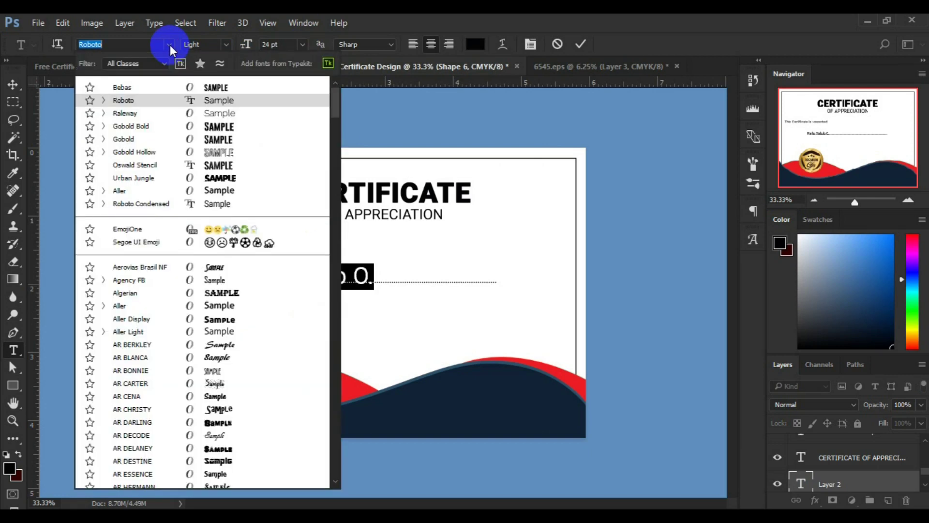
text(re)
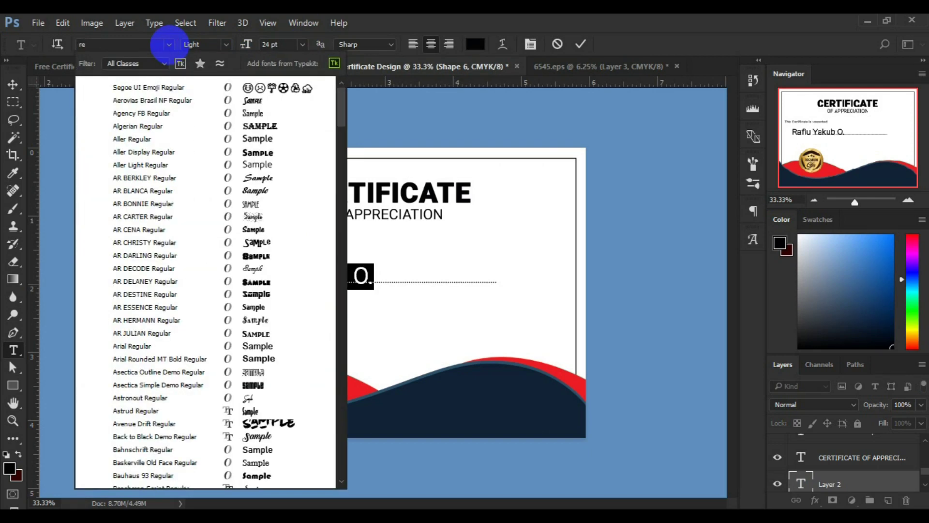
mouse_move(342, 124)
mouse_down()
mouse_move(332, 151)
mouse_move(331, 268)
mouse_up()
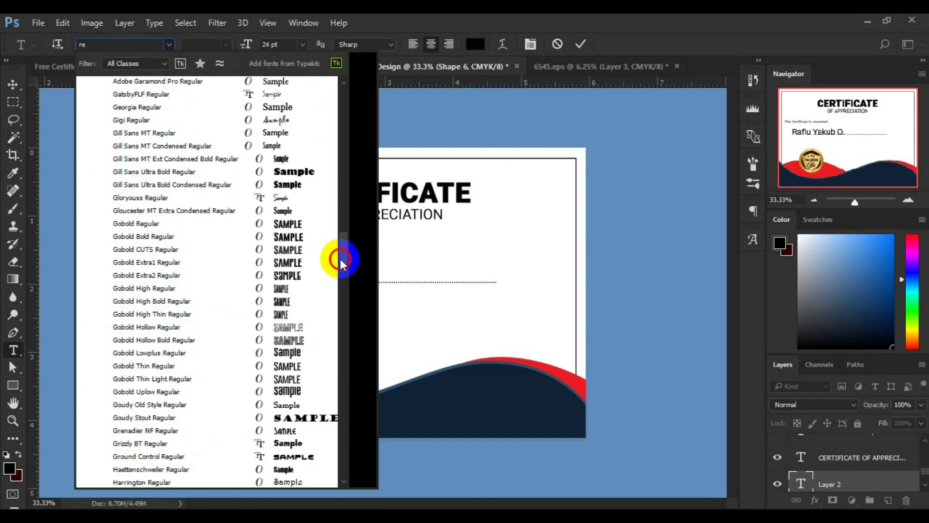
click(335, 319)
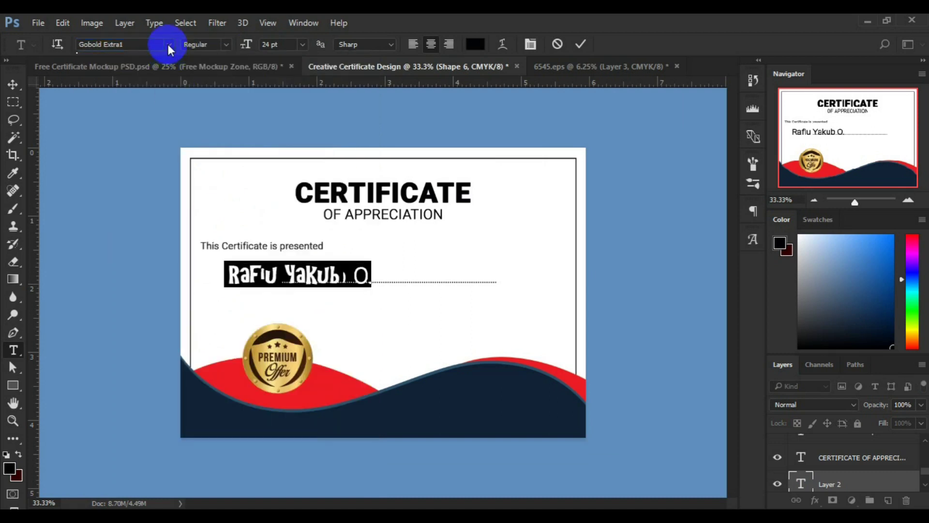
click(169, 45)
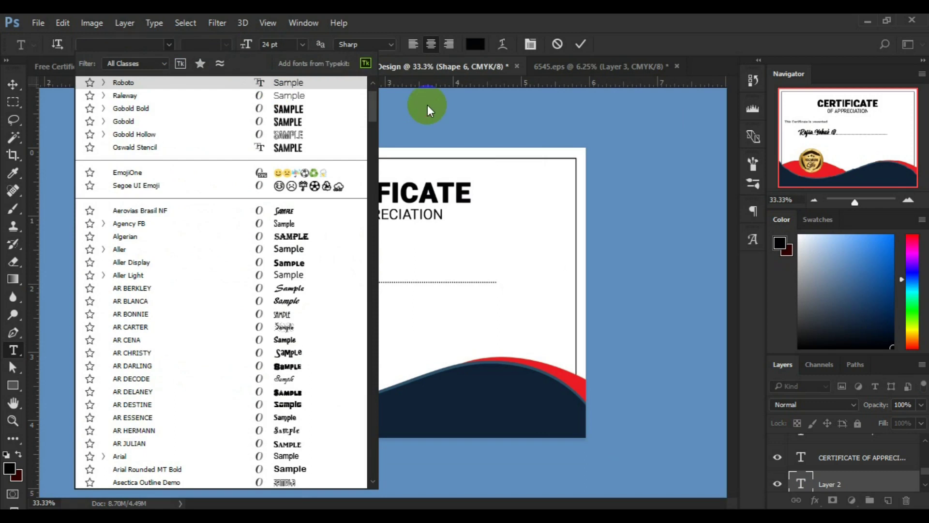
click(421, 218)
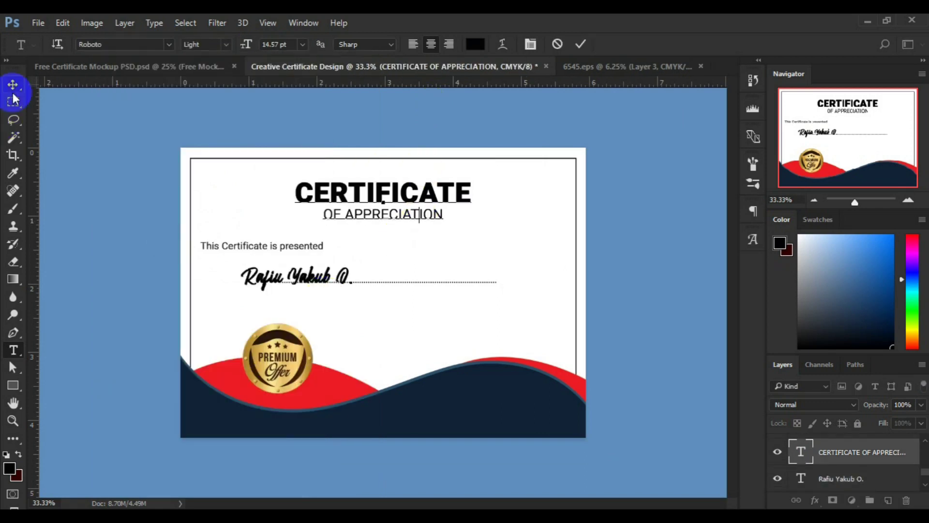
ctrl+click(320, 288)
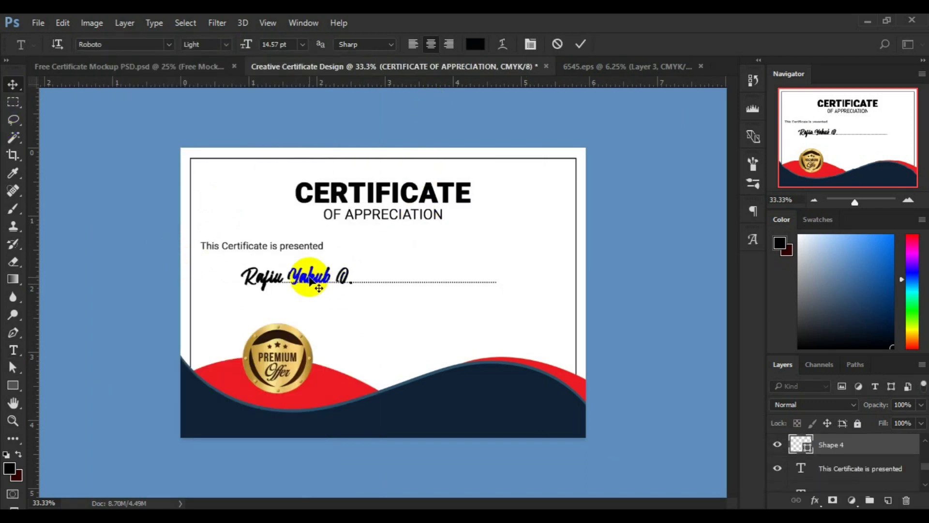
Scale the recipient name text layer up slightly.
scroll(922, 453, up, 1)
scroll(924, 454, up, 1)
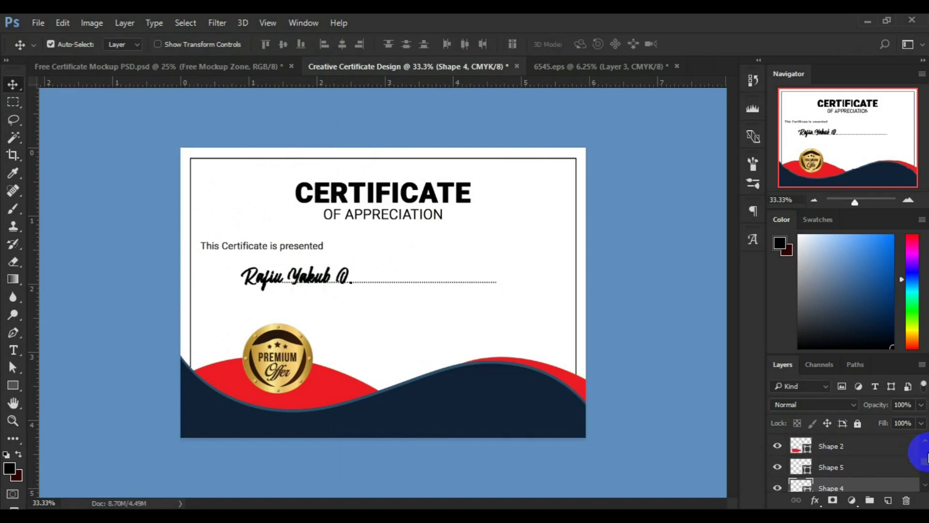
scroll(925, 457, up, 1)
scroll(925, 458, up, 1)
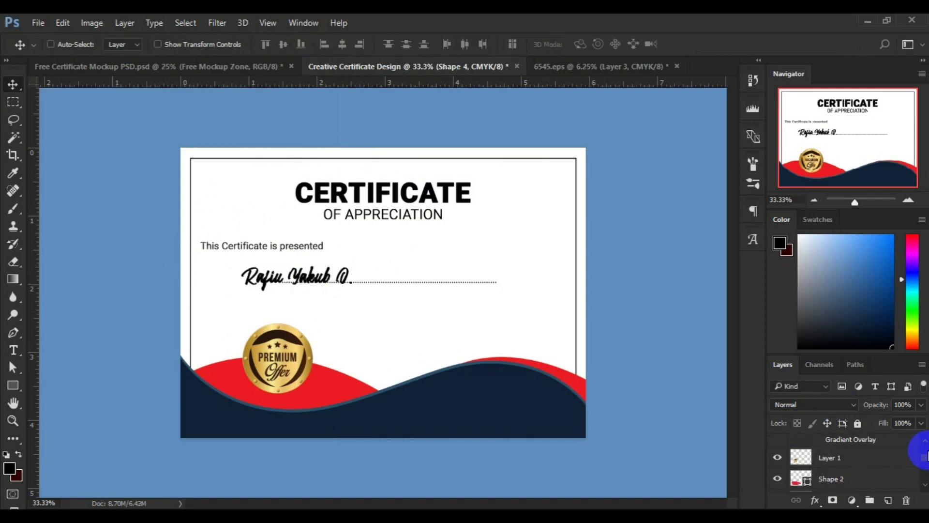
scroll(926, 455, up, 1)
scroll(926, 453, up, 1)
scroll(927, 450, up, 1)
scroll(925, 453, down, 1)
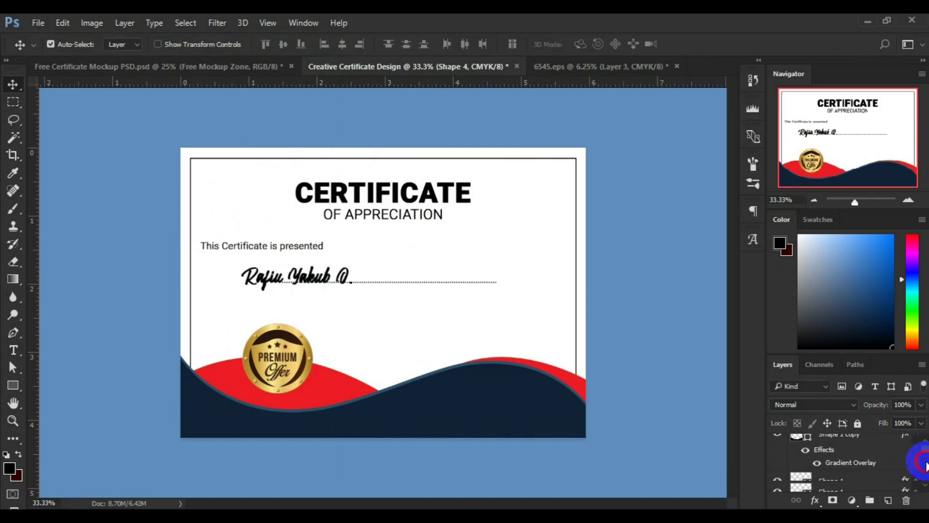
scroll(925, 465, down, 1)
scroll(925, 477, down, 1)
scroll(925, 479, down, 1)
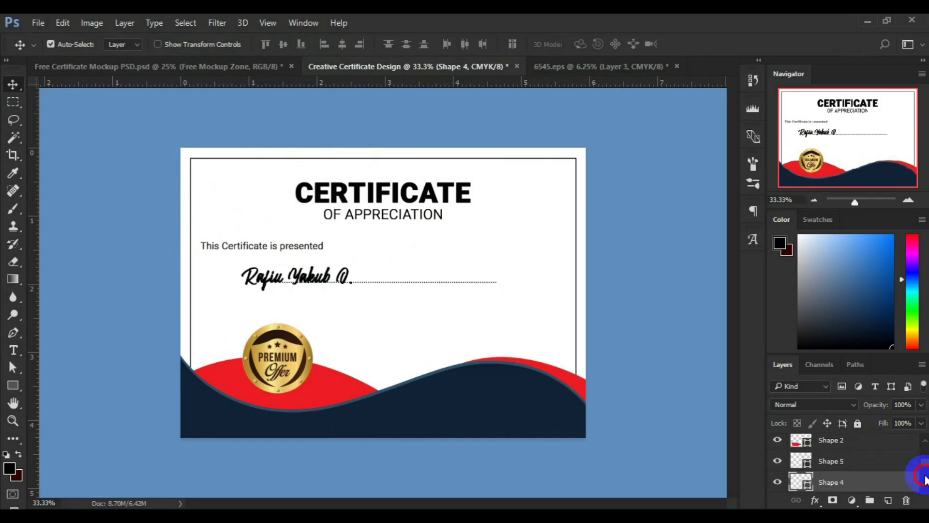
scroll(926, 480, down, 1)
scroll(926, 482, down, 1)
scroll(925, 484, down, 1)
scroll(925, 484, down, 1)
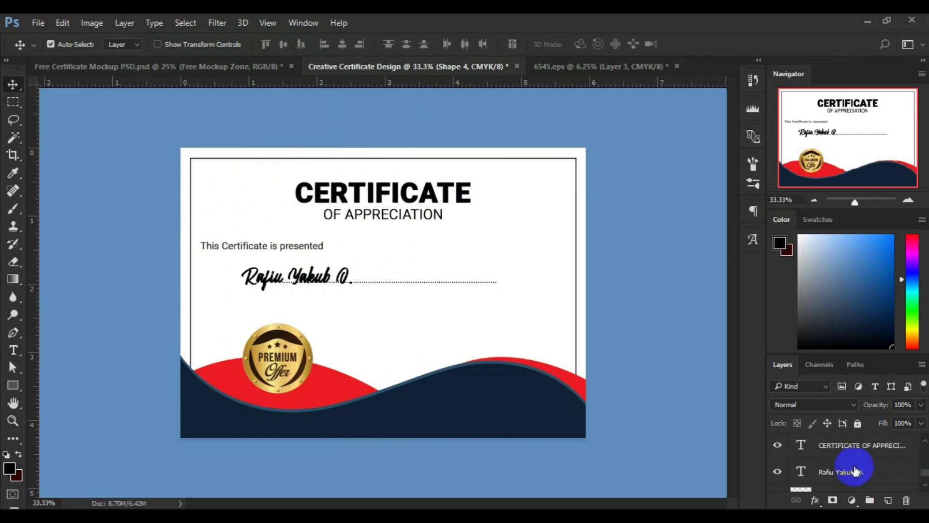
click(856, 471)
key(ctrl+t)
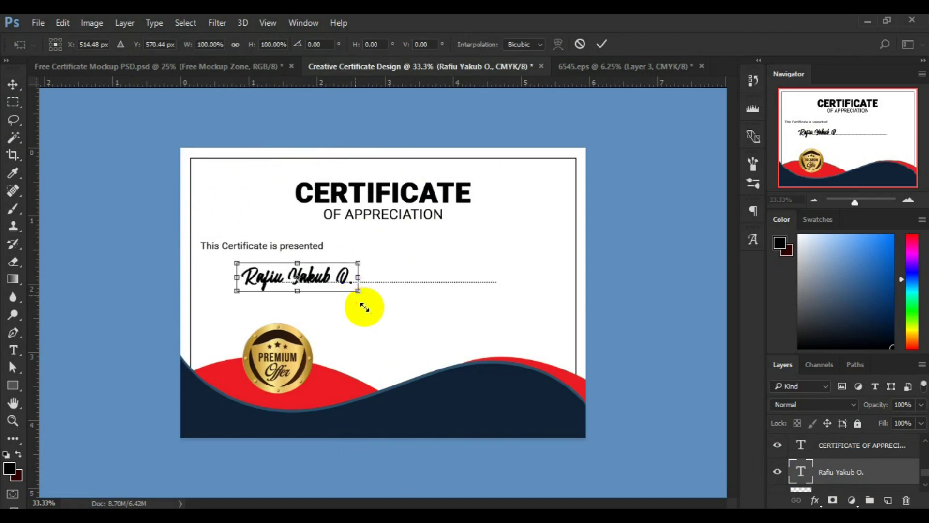
drag(364, 306, 365, 308)
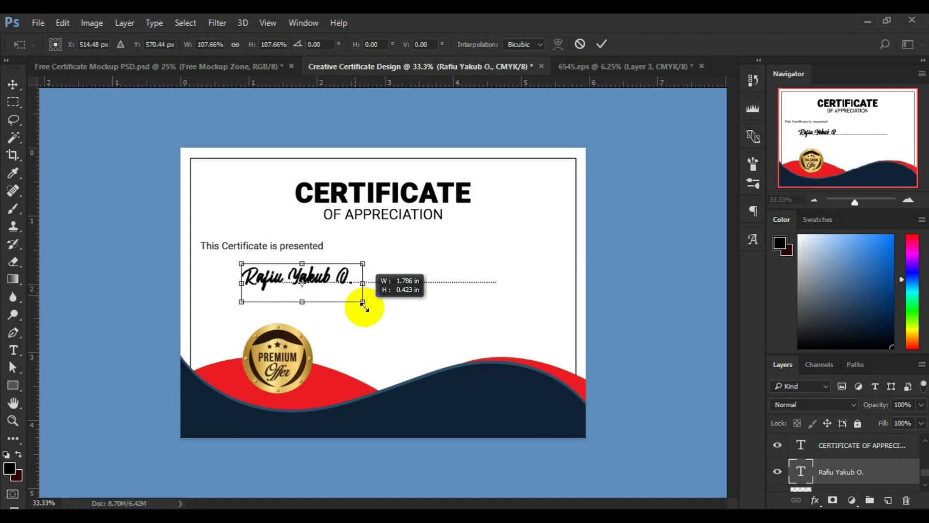
drag(365, 307, 365, 308)
click(602, 45)
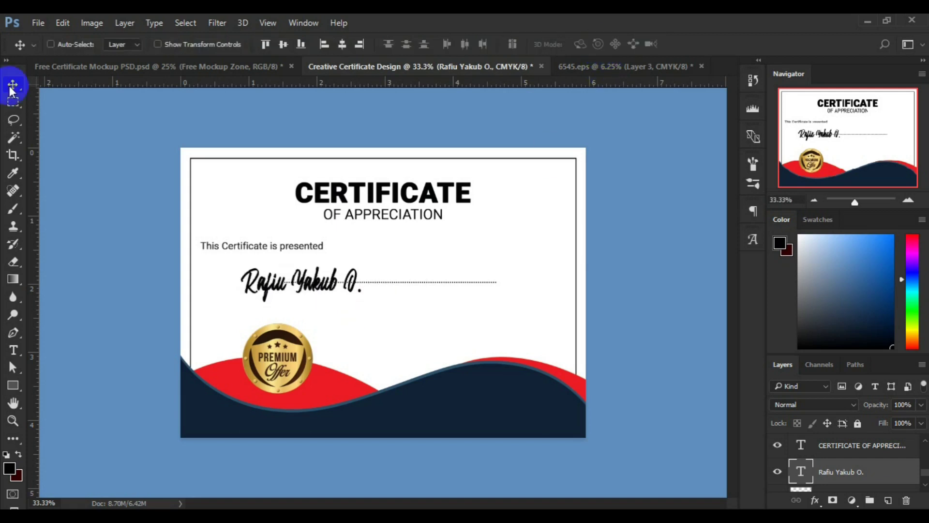
Centre the name horizontally on the canvas and raise it about 41 px to sit on the line.
key(ctrl+a)
click(342, 46)
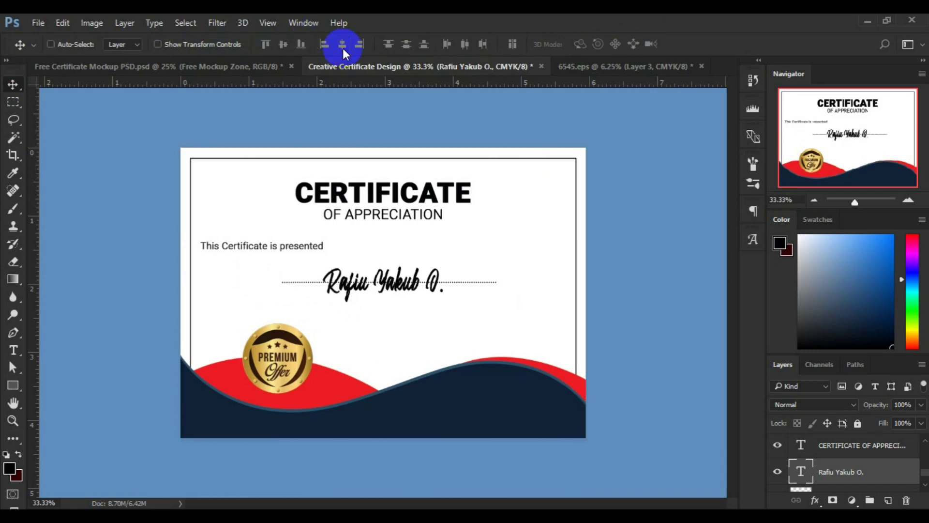
key(ctrl+t)
drag(403, 286, 402, 286)
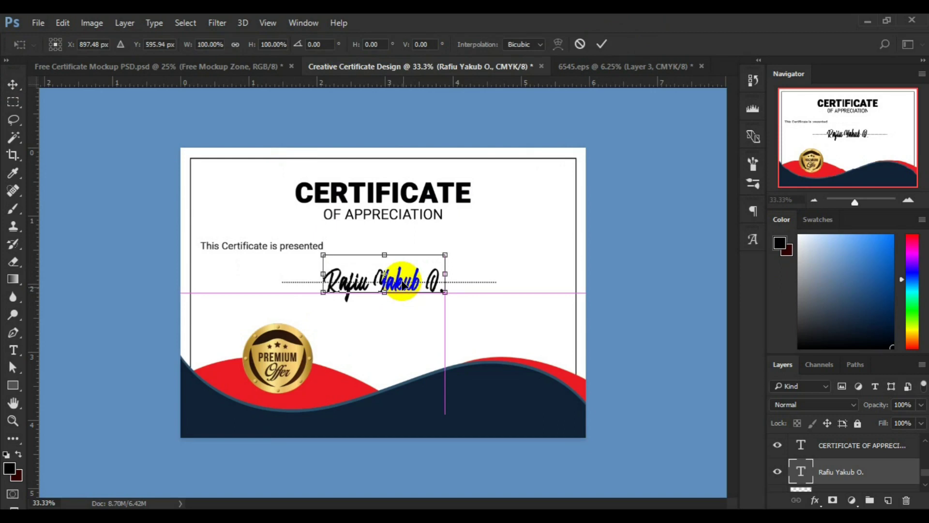
drag(403, 286, 402, 285)
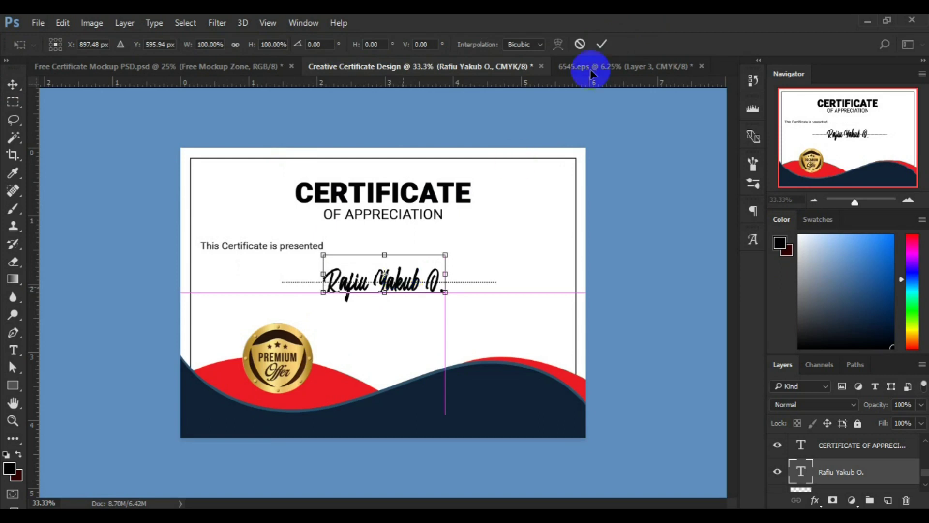
click(602, 46)
scroll(852, 460, down, 2)
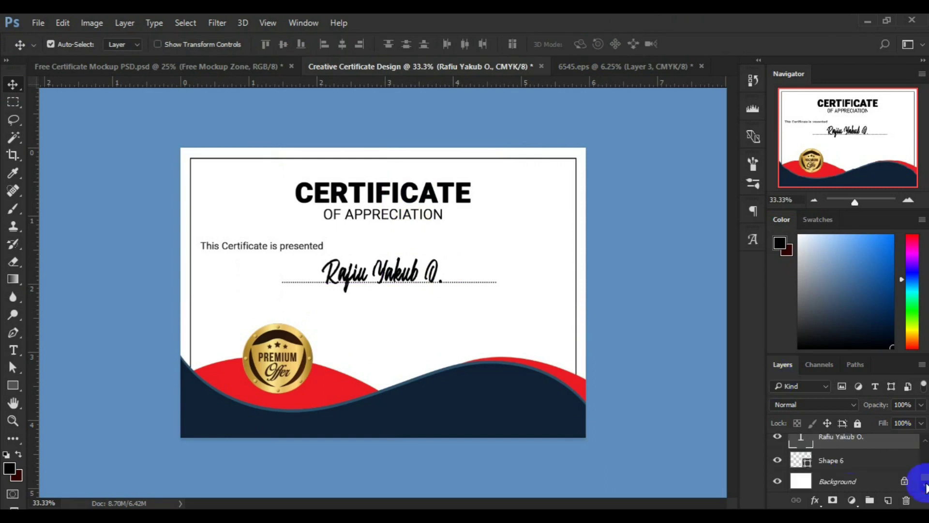
click(851, 458)
Nudge the CERTIFICATE OF APPRECIATION title up twice and add empty Layer 2 above Shape 1 copy.
scroll(852, 459, up, 1)
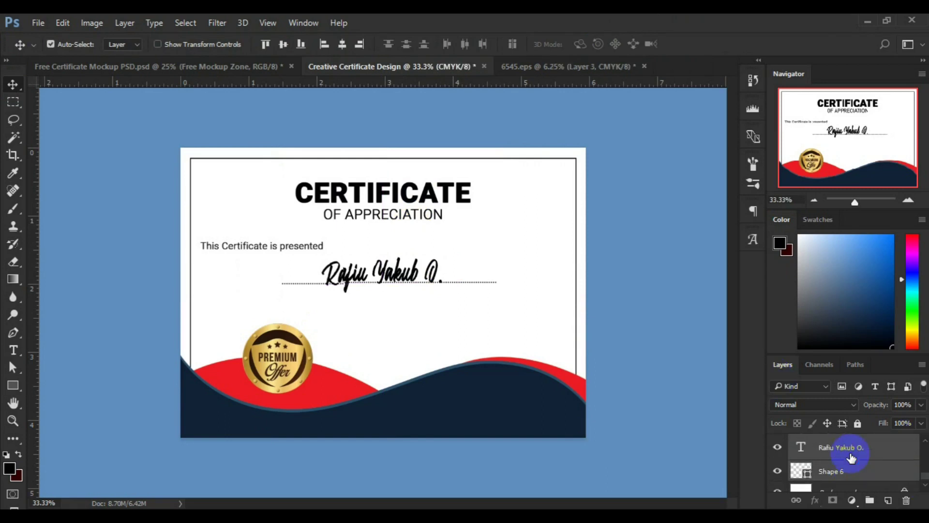
click(925, 457)
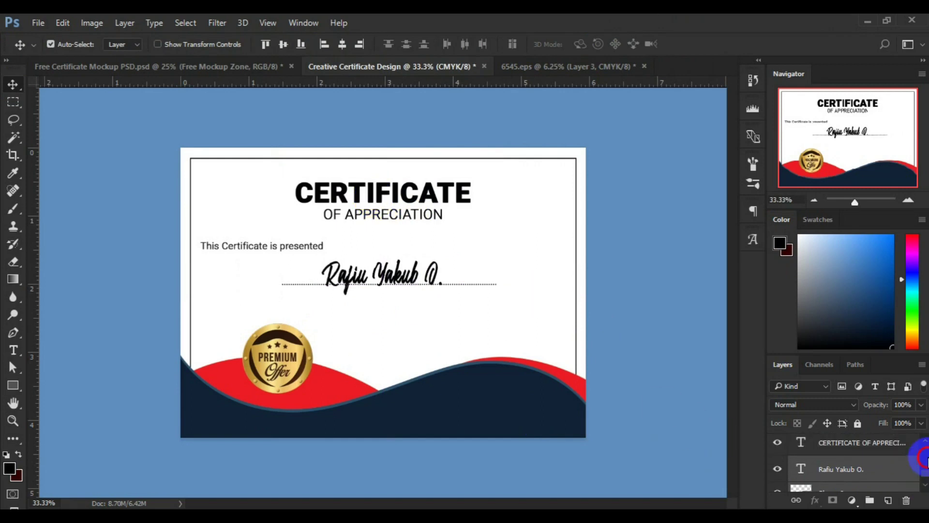
click(888, 450)
key(shift+Up)
key(shift+Up)
key(shift+Up)
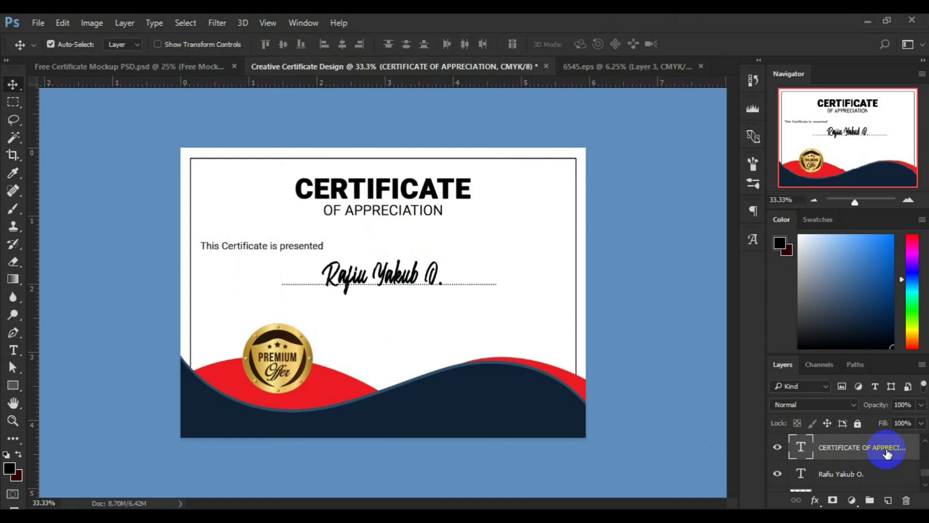
key(shift+Up)
key(shift+Up)
key(shift+Up)
key(shift+Up)
key(shift+Up)
click(494, 401)
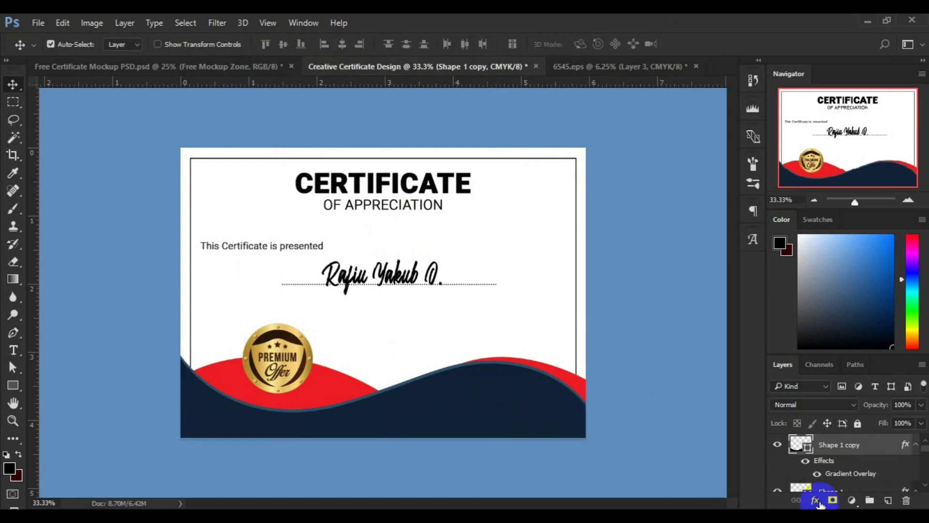
click(887, 500)
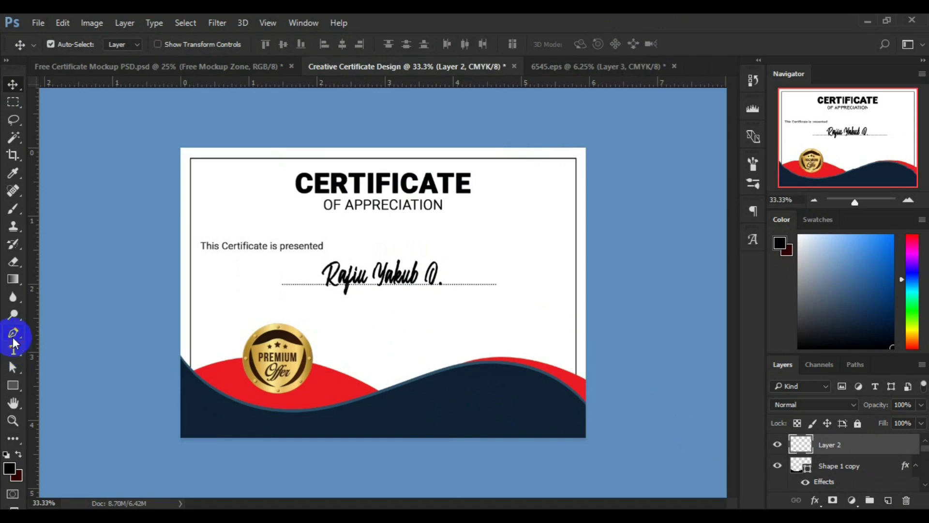
Draw a short light-coloured horizontal line across the navy wave at the bottom right.
click(13, 339)
click(175, 44)
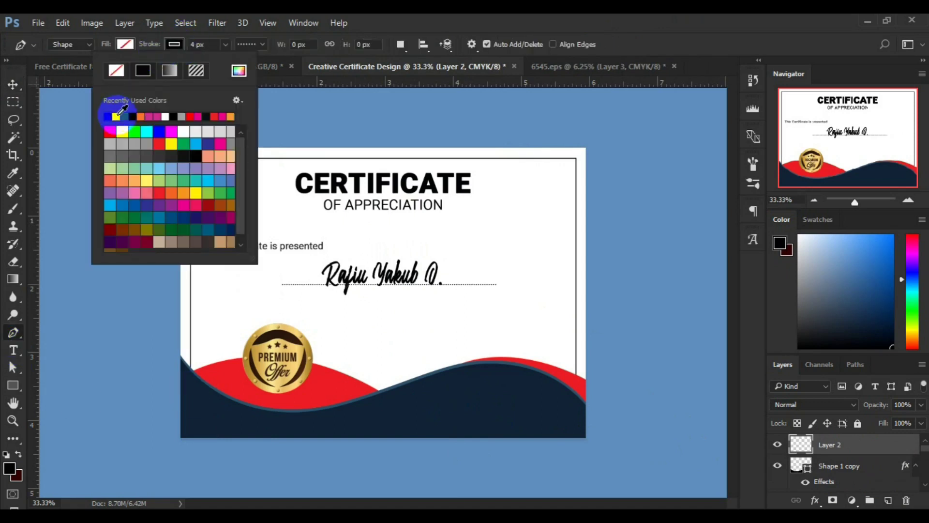
click(469, 419)
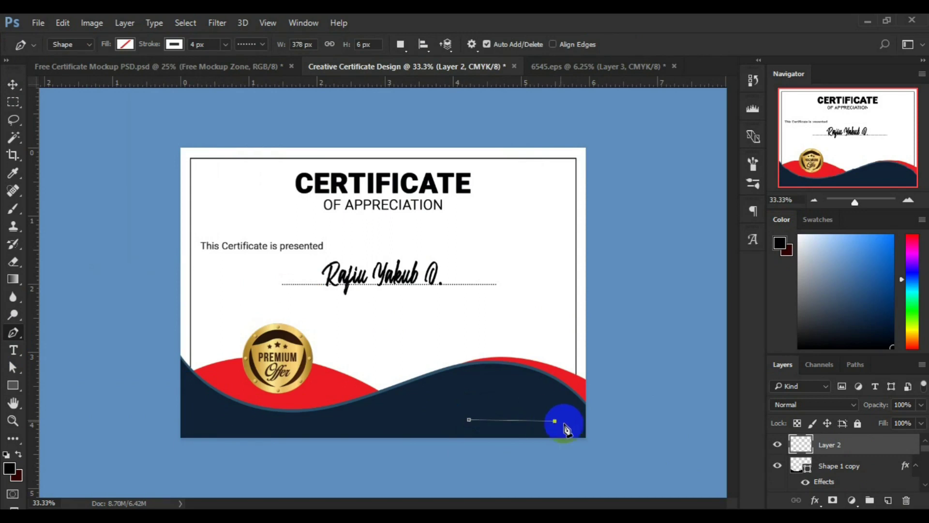
click(557, 420)
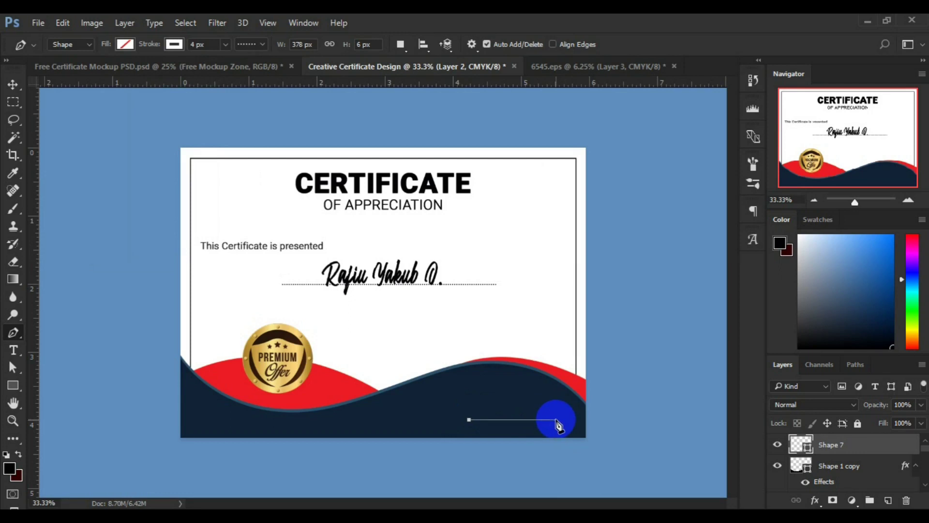
click(606, 433)
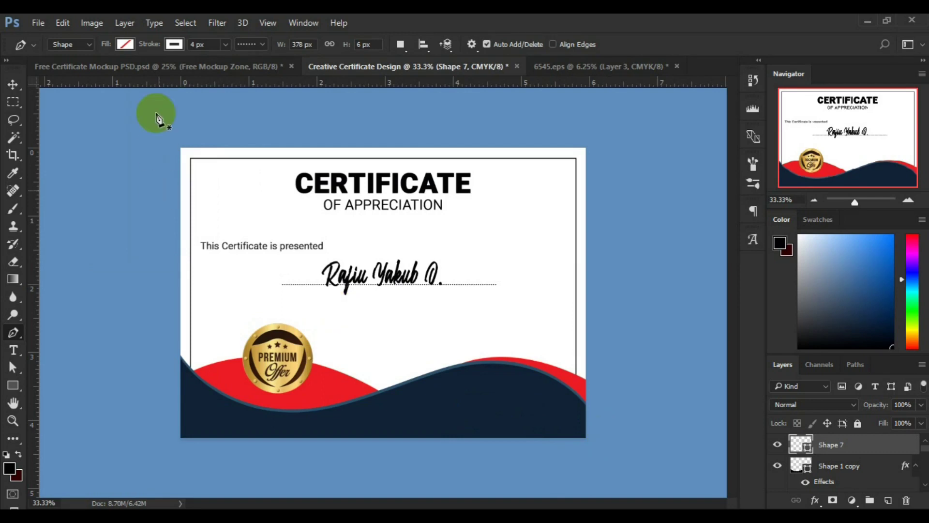
Change the line's stroke from dotted to solid and adjust its width.
click(261, 45)
click(222, 87)
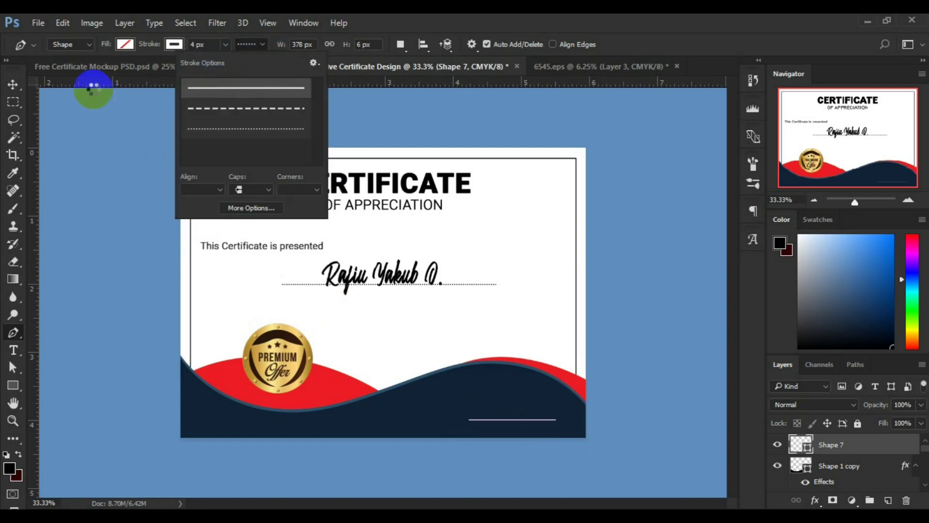
click(13, 84)
click(13, 333)
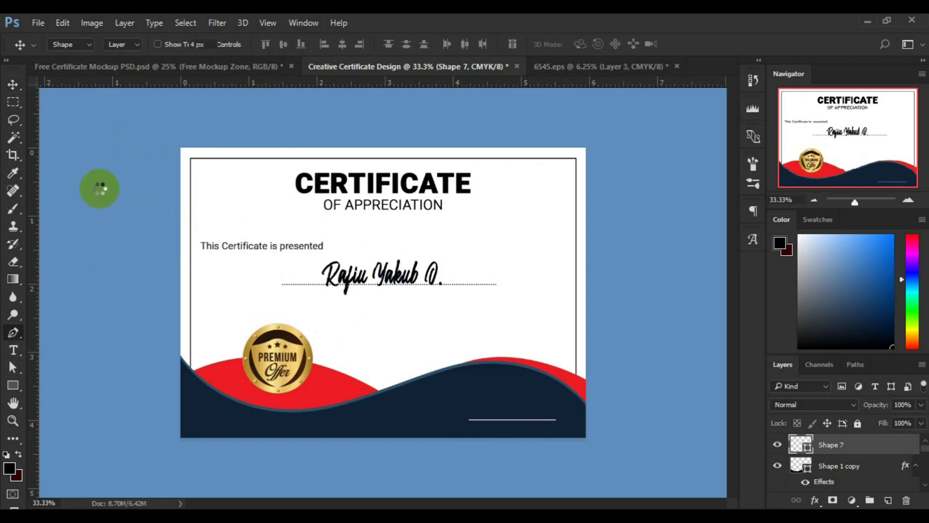
click(195, 44)
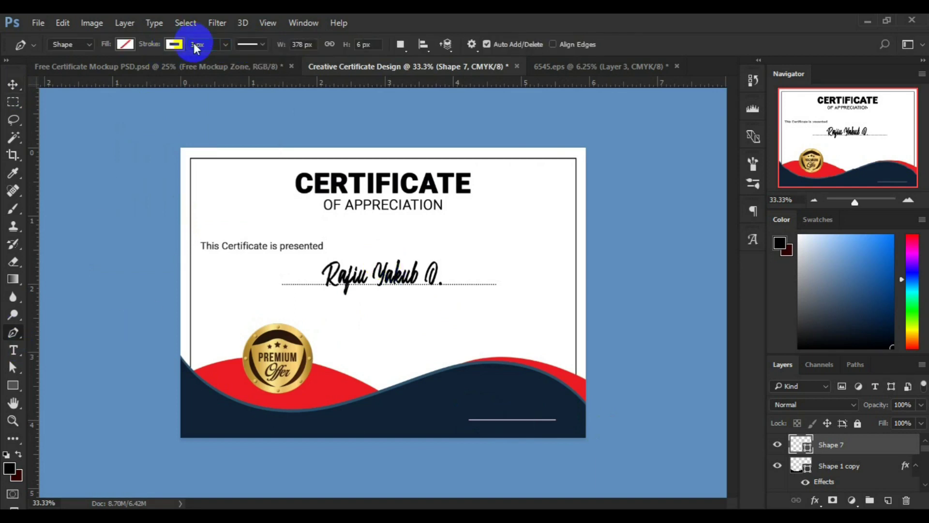
click(11, 84)
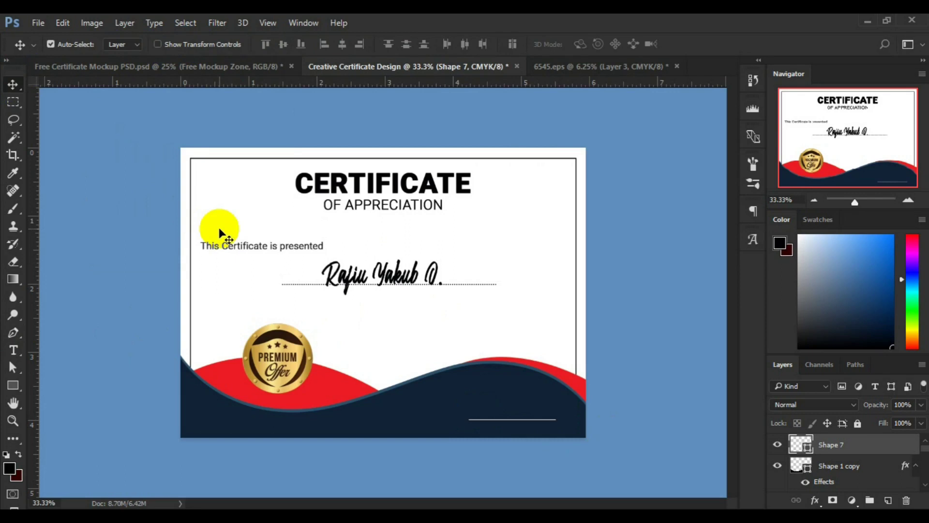
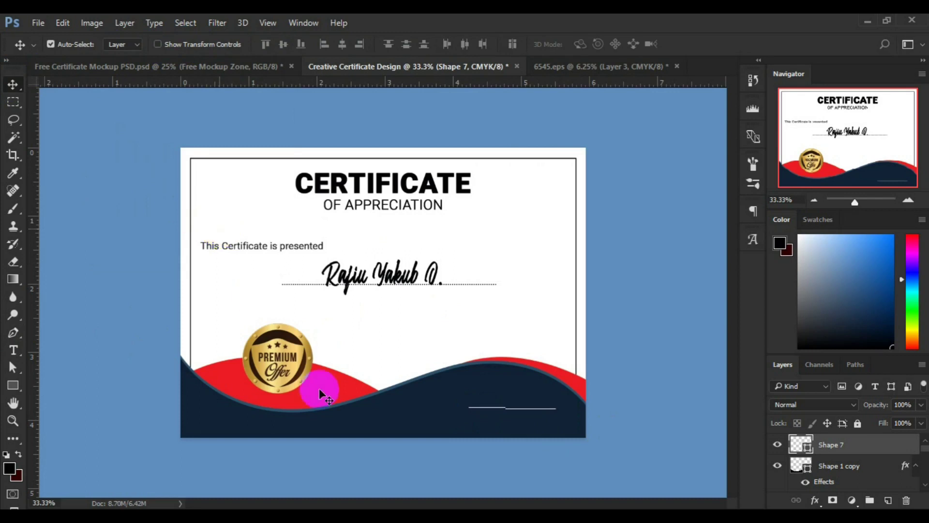
Nudge the white signature line up and start a text line below it on the navy footer.
key(shift+Up)
click(851, 472)
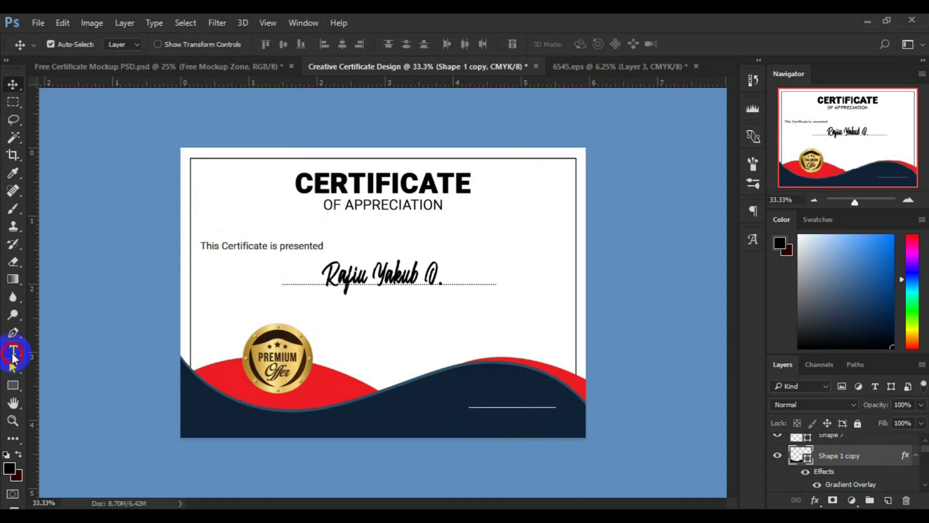
click(13, 350)
click(888, 500)
click(493, 421)
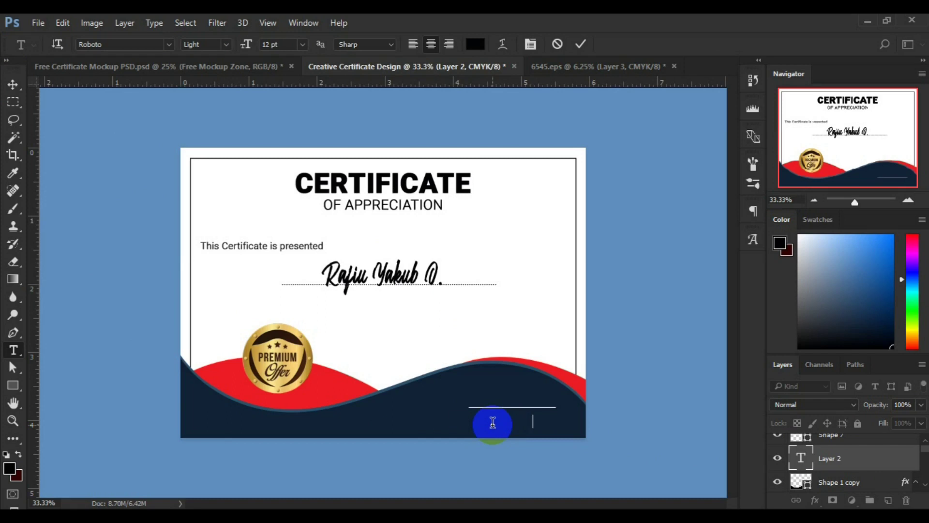
Format the Signature&Date label as white Roboto Medium 8 pt and commit it.
key(ctrl+a)
click(303, 44)
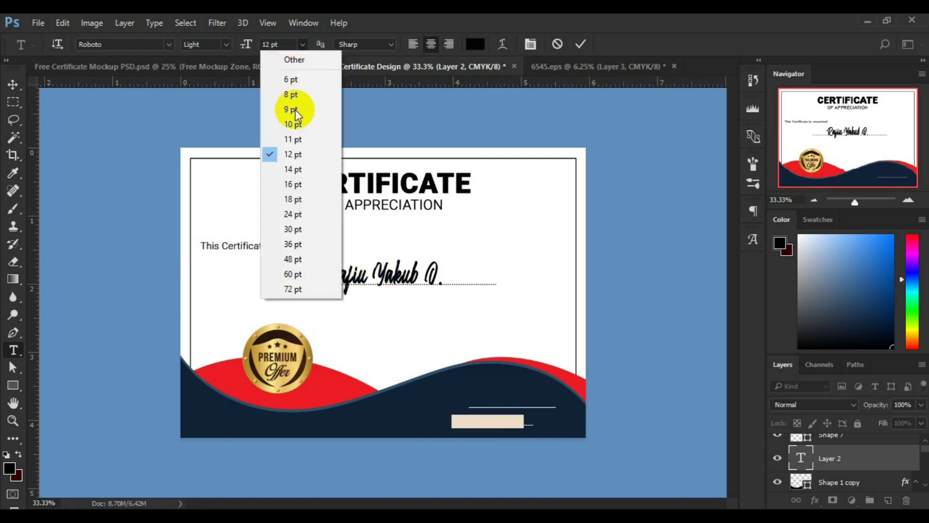
click(294, 96)
click(229, 45)
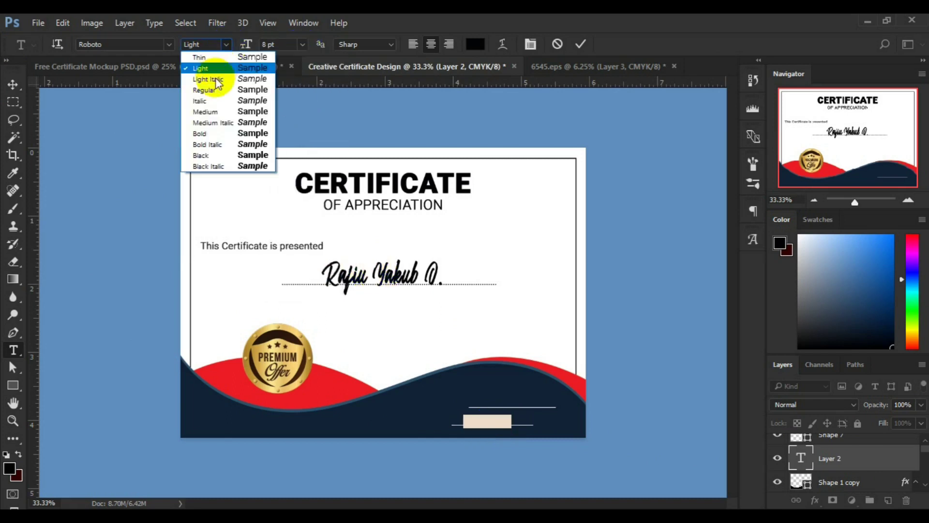
click(205, 112)
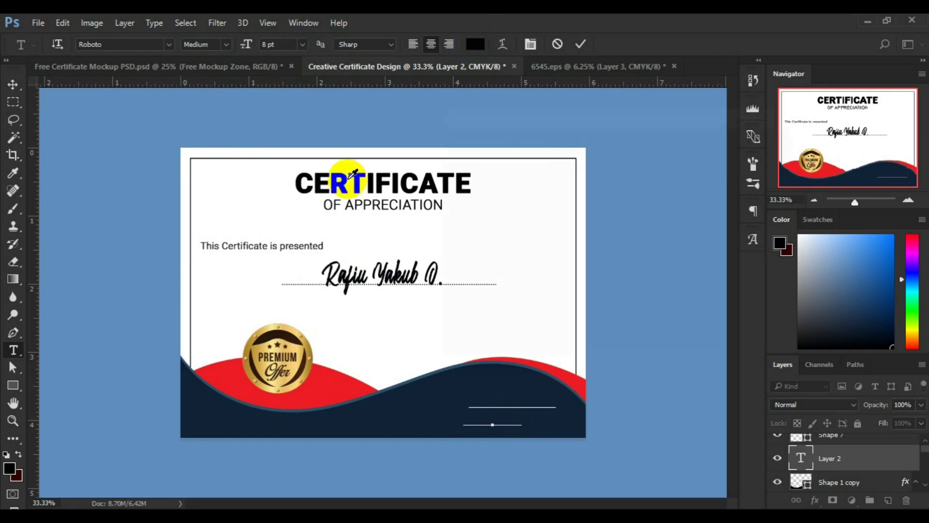
click(280, 193)
click(740, 139)
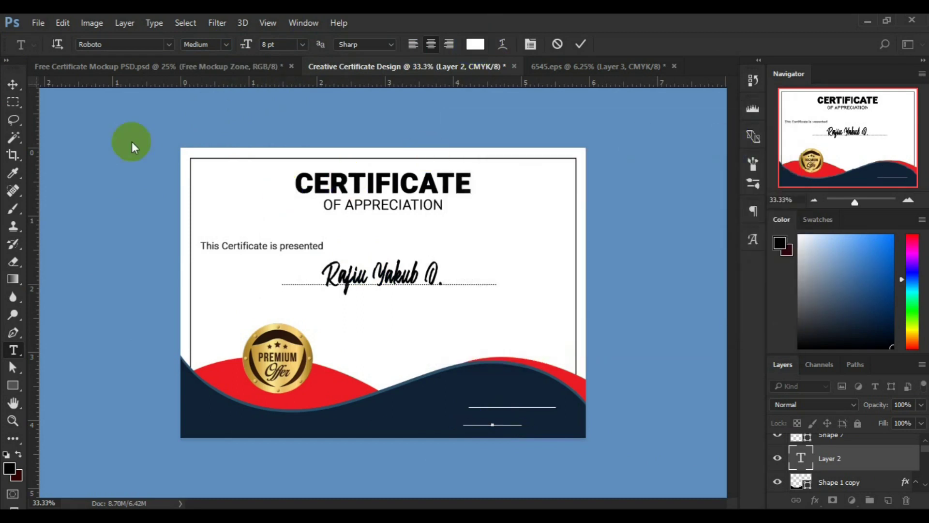
click(17, 88)
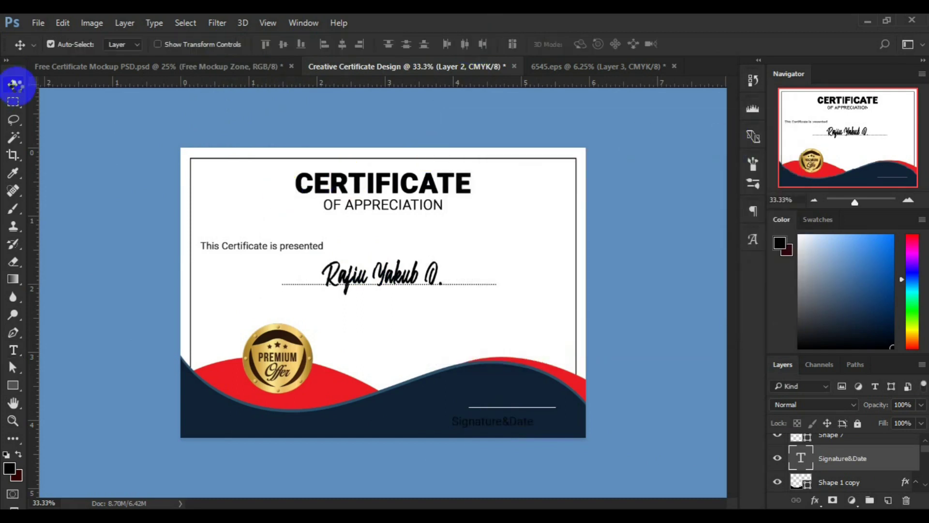
Position Signature&Date centred under the footer line, then nudge the Premium Offer badge down.
drag(450, 387, 494, 426)
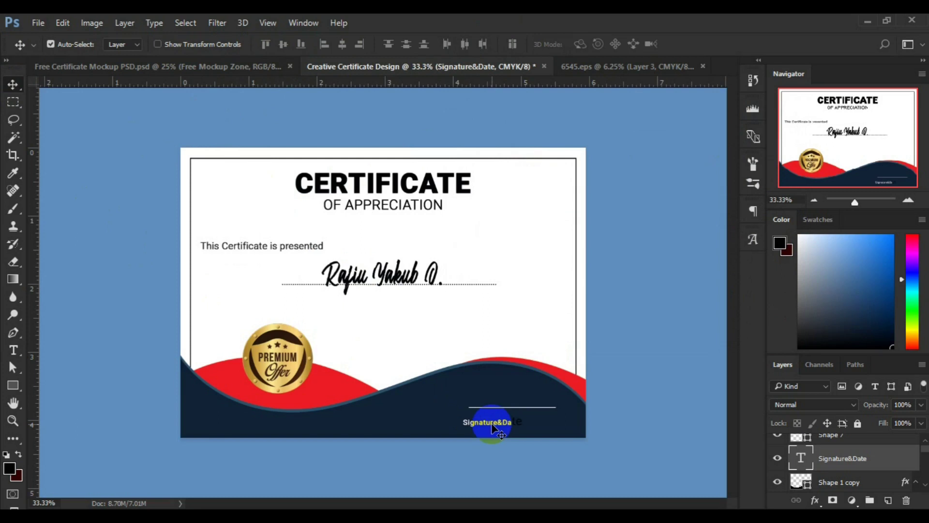
mouse_move(493, 428)
mouse_down()
mouse_move(528, 422)
mouse_move(521, 418)
mouse_up()
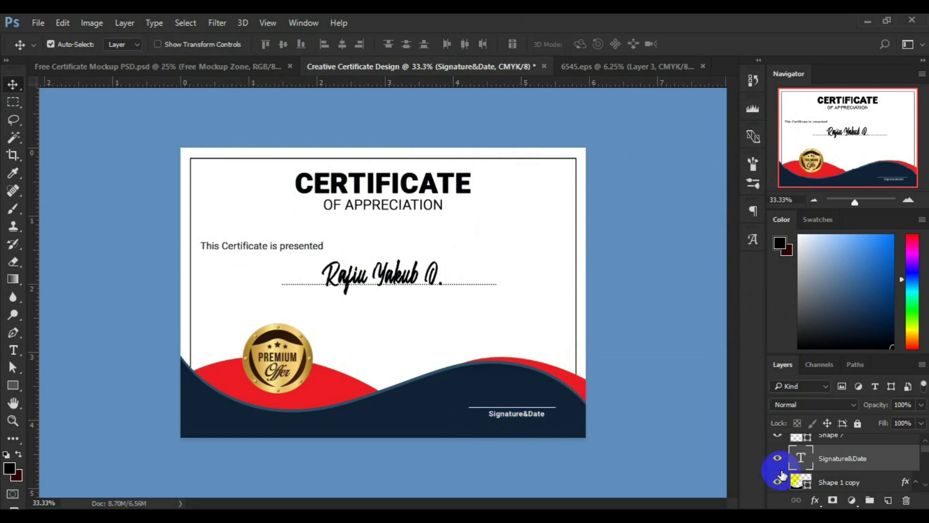
ctrl+click(832, 443)
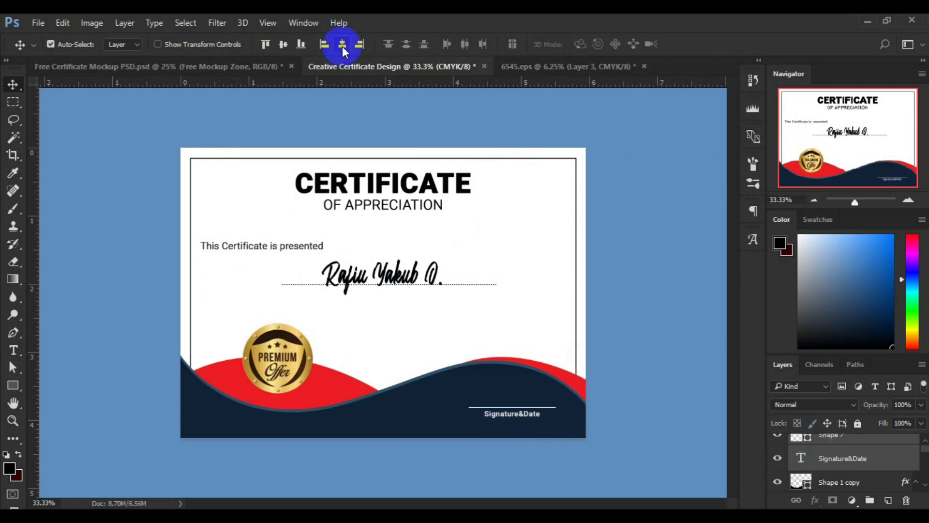
key(ctrl+t)
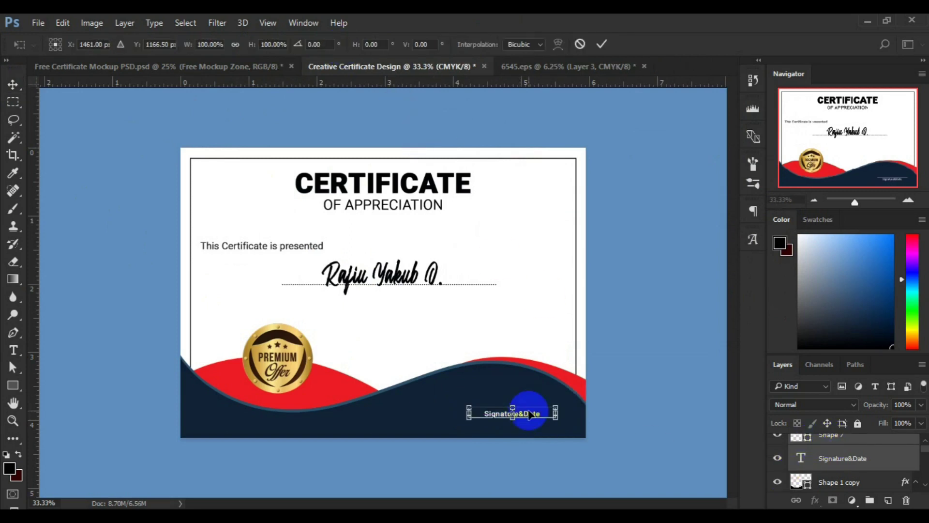
drag(523, 411, 521, 413)
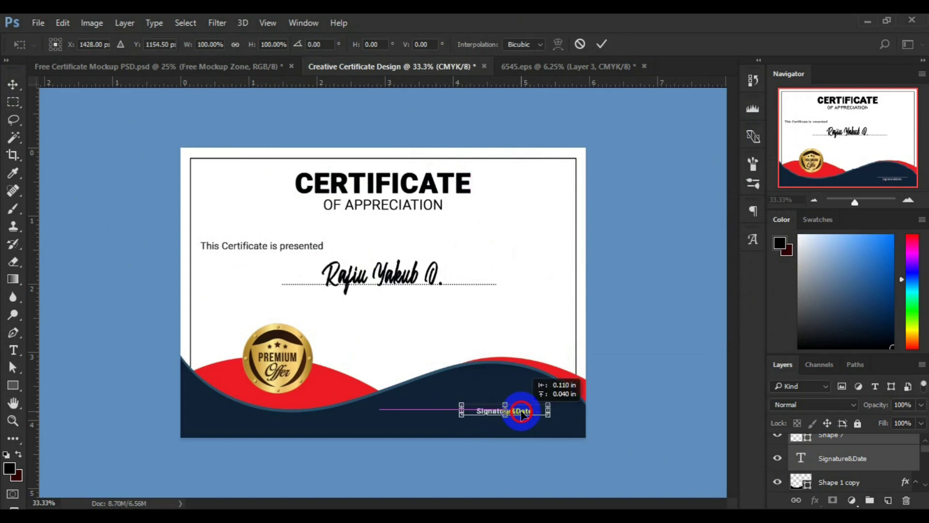
click(603, 43)
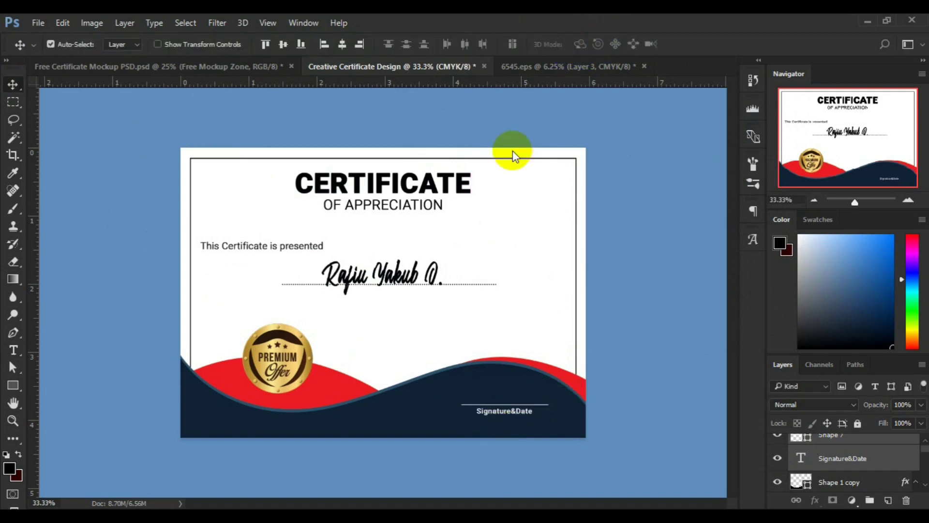
click(285, 360)
key(shift+Down)
key(shift+Down)
key(shift+Down)
key(shift+Down)
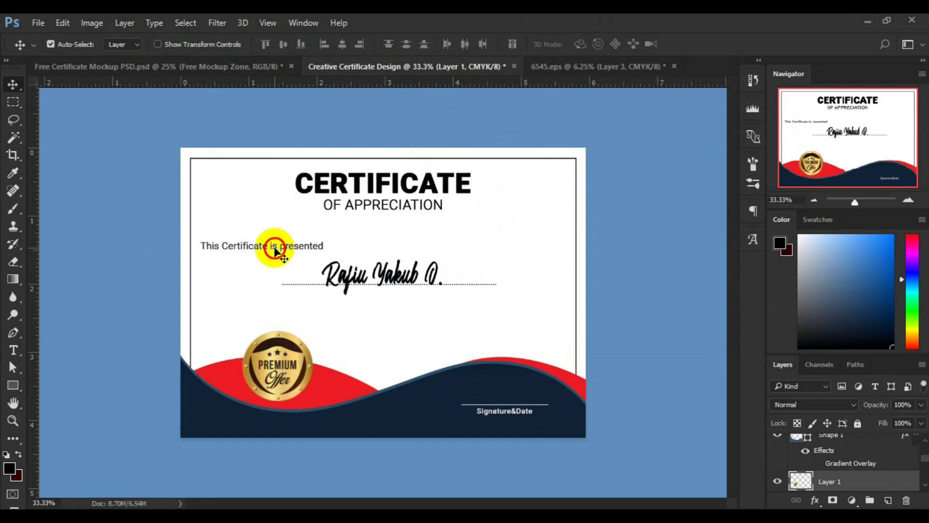
Raise the 'This Certificate is presented' text line slightly.
click(274, 247)
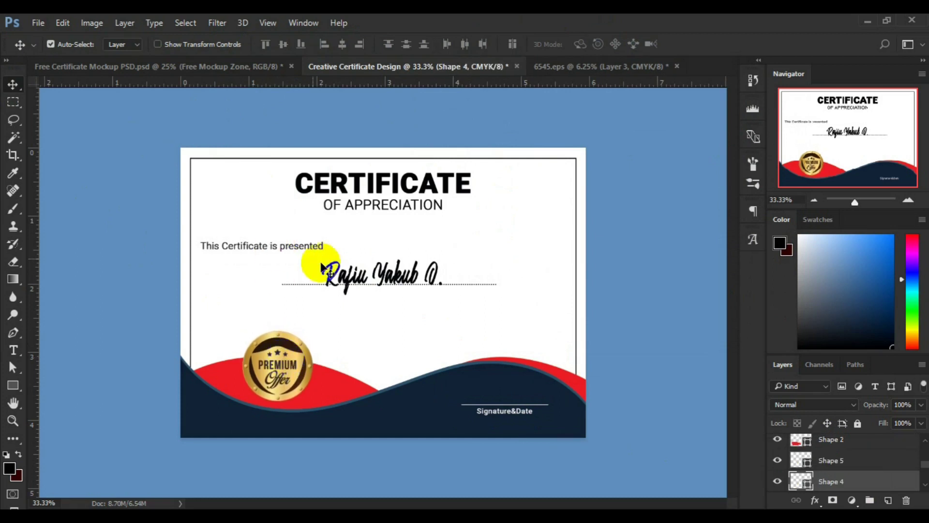
click(925, 486)
click(925, 440)
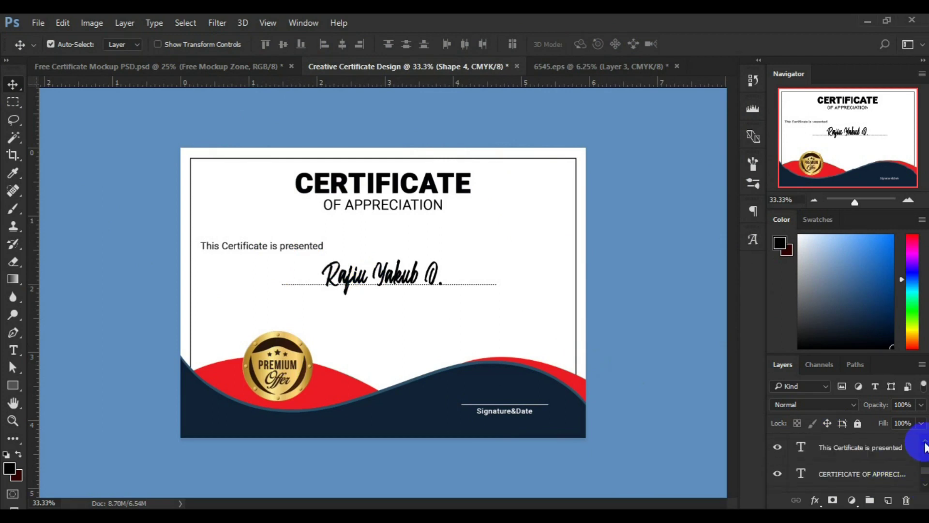
click(886, 447)
key(ctrl+t)
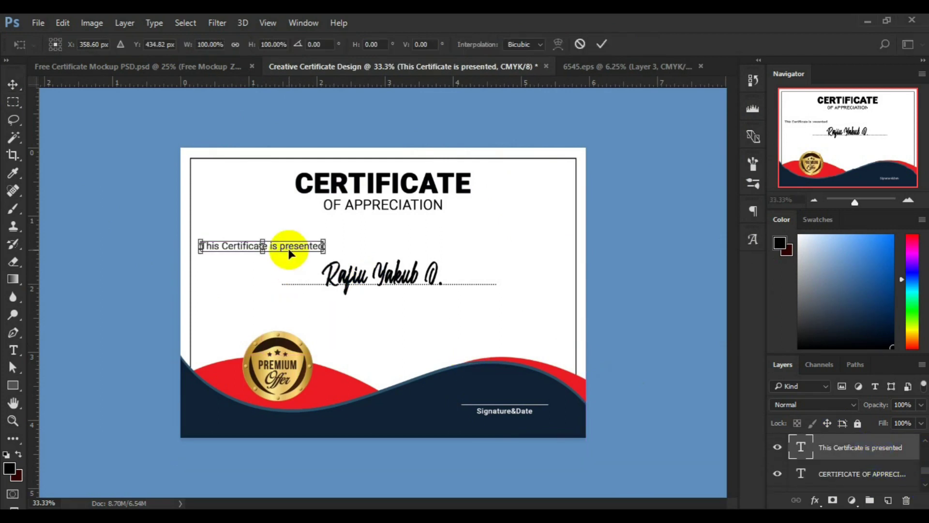
drag(289, 251, 289, 248)
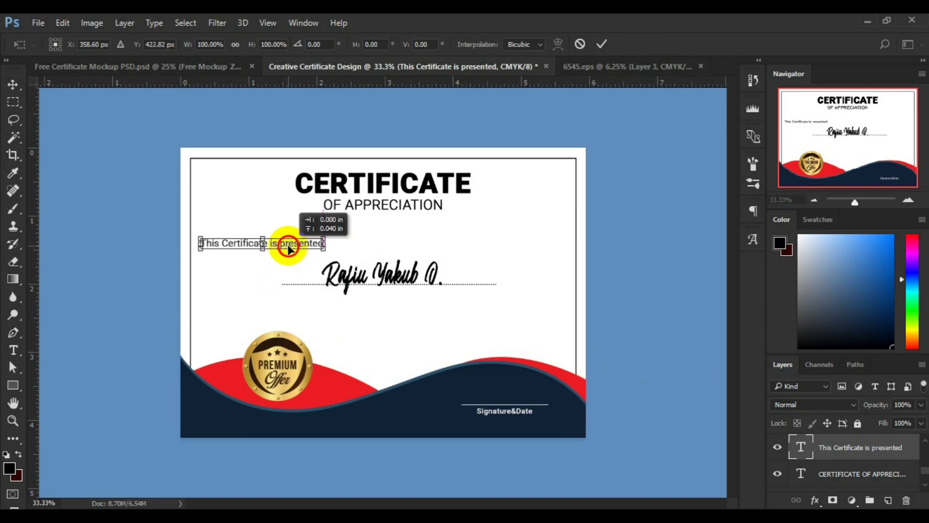
click(602, 44)
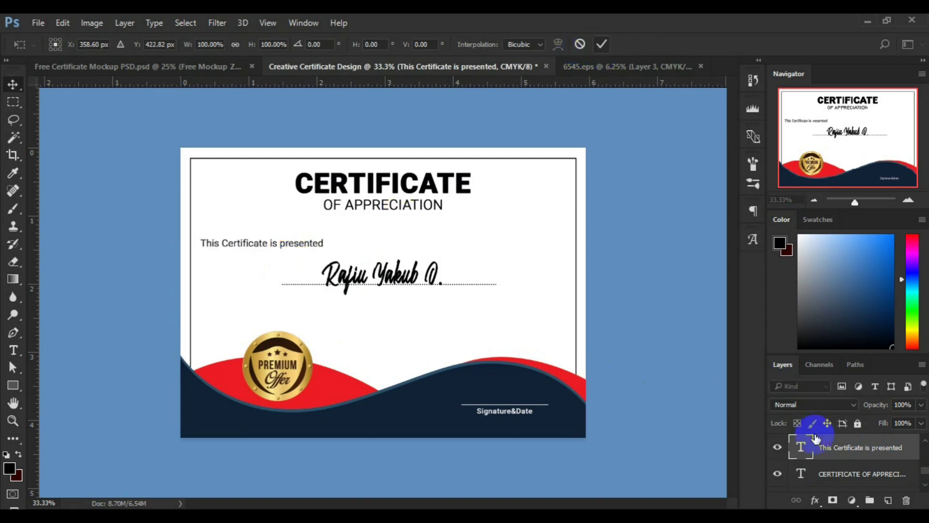
Nudge the recipient name and its dotted line up slightly, then select the dotted line alone.
scroll(918, 451, down, 3)
scroll(924, 455, down, 3)
drag(925, 455, 925, 484)
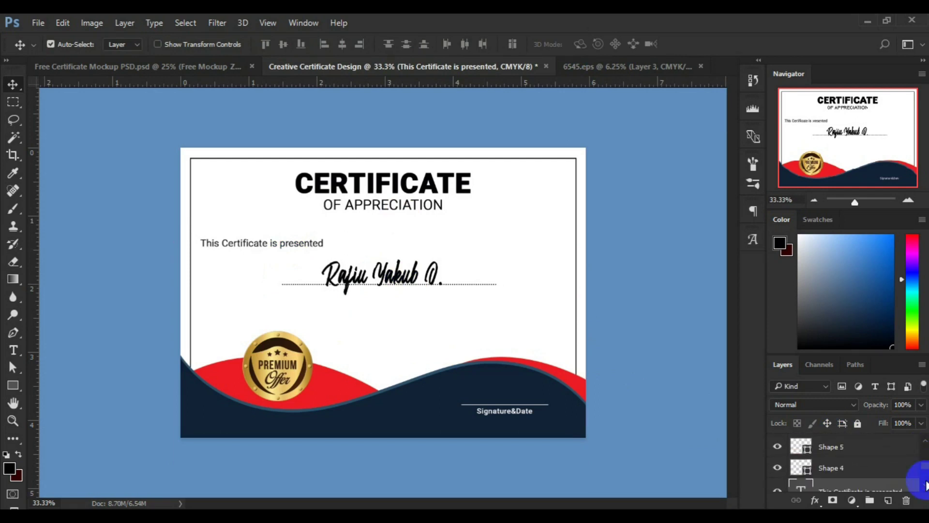
scroll(917, 476, up, 2)
scroll(914, 474, up, 2)
click(908, 479)
scroll(909, 487, down, 1)
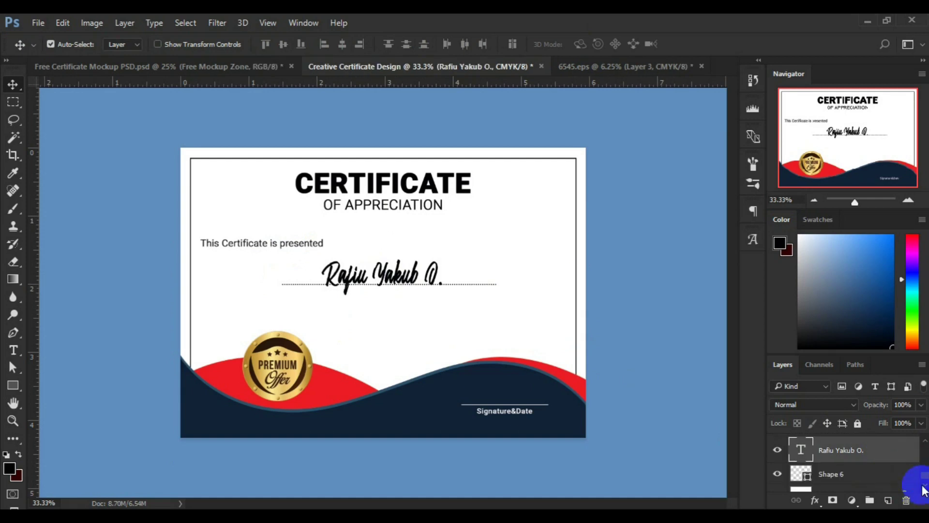
shift+click(859, 477)
key(Up)
key(Up)
key(Up)
key(Up)
key(Up)
key(Up)
key(Up)
key(Up)
key(Up)
key(Up)
key(Up)
key(Up)
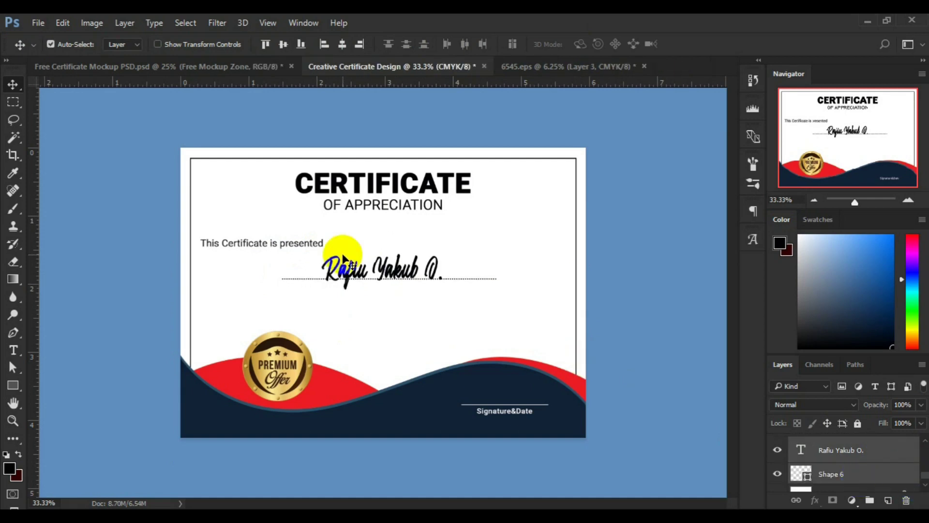
key(Up)
key(Up)
key(Up)
key(Down)
key(Down)
key(Down)
key(Down)
key(Down)
key(Down)
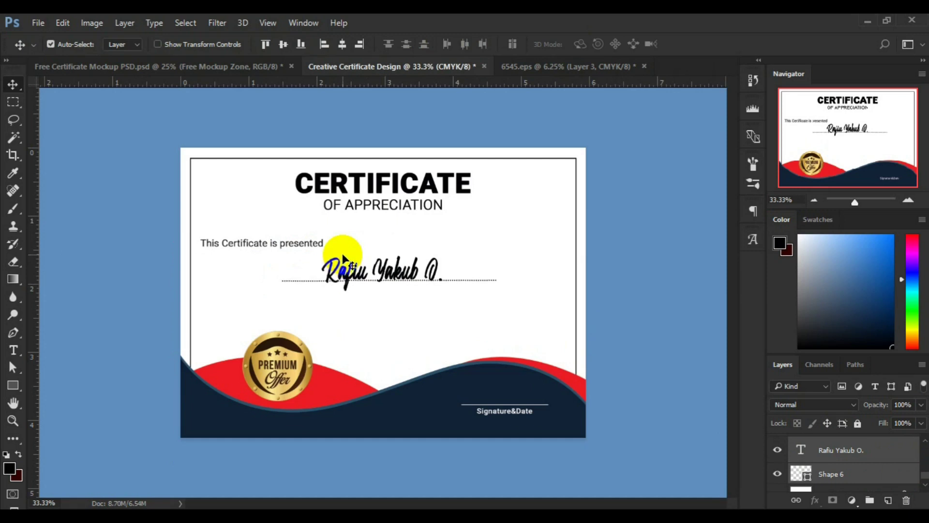
click(839, 477)
Shorten the name line evenly and change its stroke from dotted to solid.
key(ctrl+t)
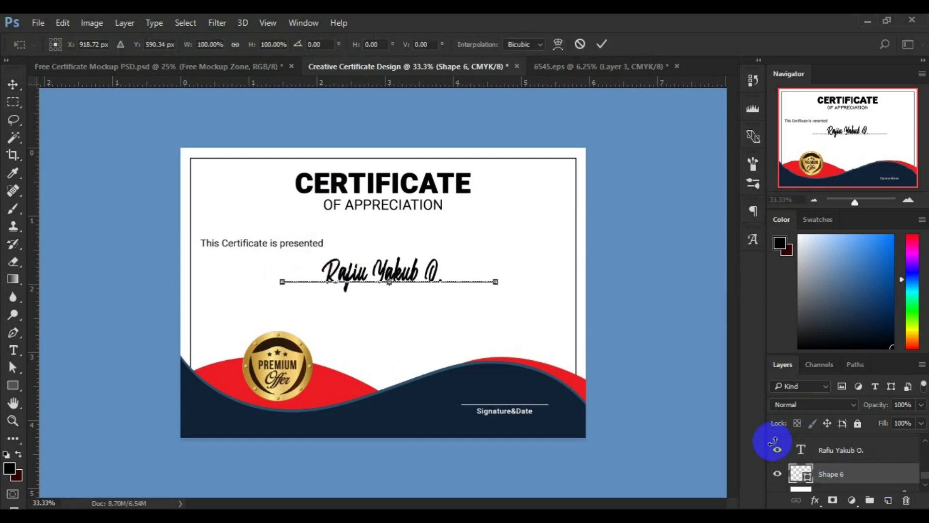
drag(496, 281, 476, 281)
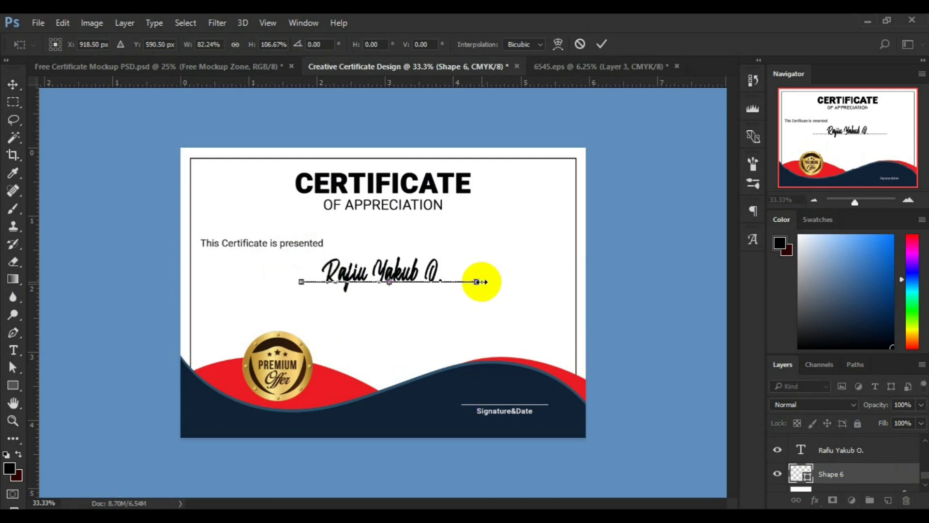
key(Return)
click(18, 337)
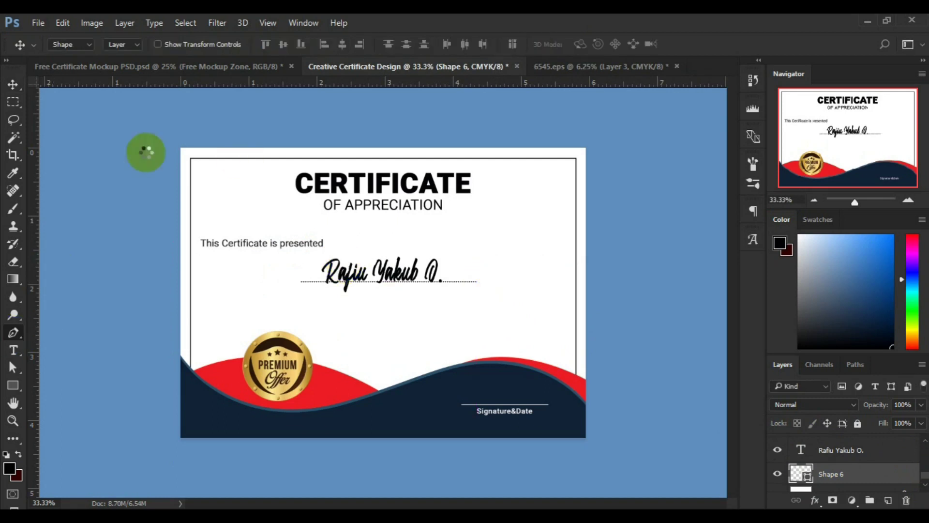
click(249, 44)
click(219, 88)
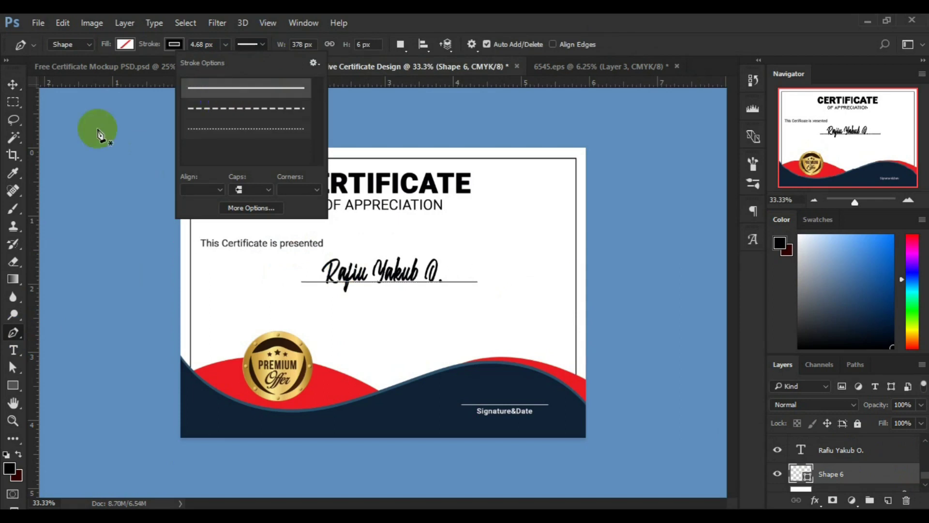
click(12, 85)
Change the certificate border shape's stroke to dotted.
click(576, 364)
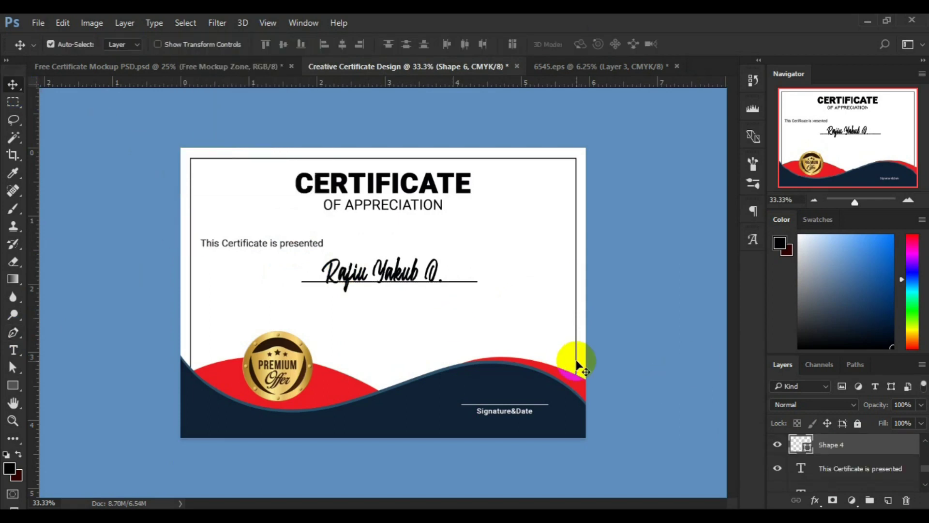
click(777, 444)
click(12, 350)
click(249, 44)
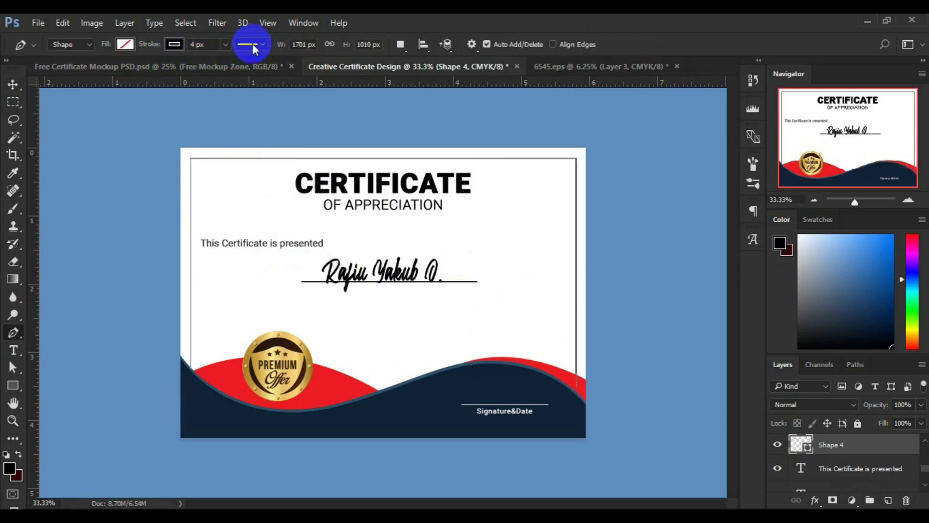
click(235, 129)
click(13, 85)
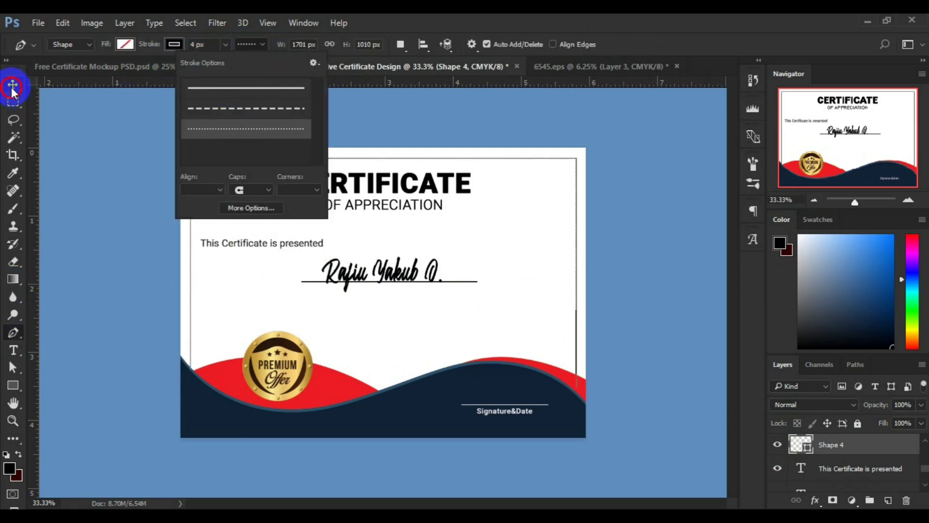
click(14, 354)
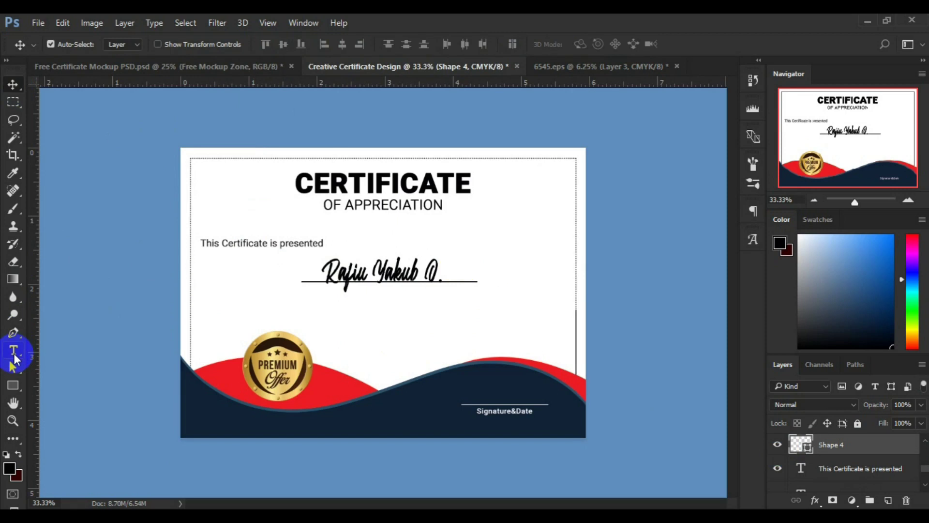
Copy the first two lines of placeholder text from the Word document.
click(629, 501)
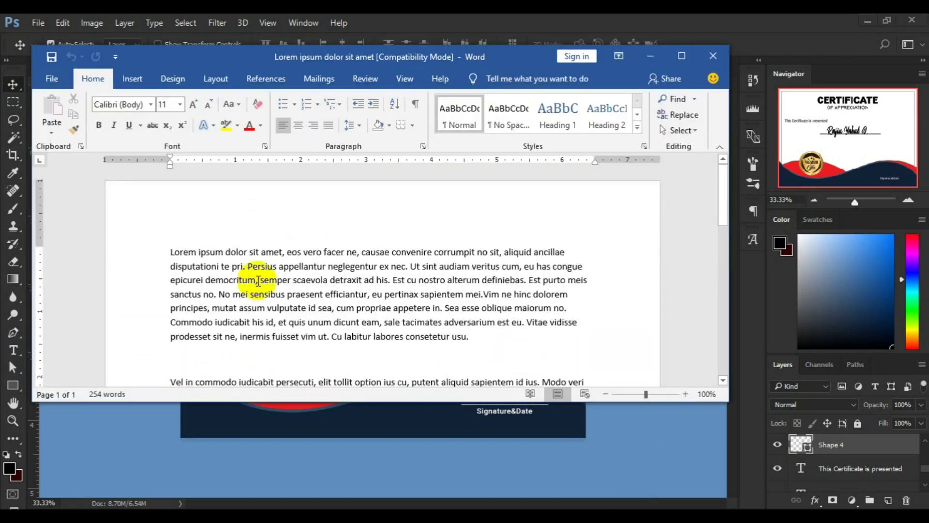
drag(167, 252, 167, 266)
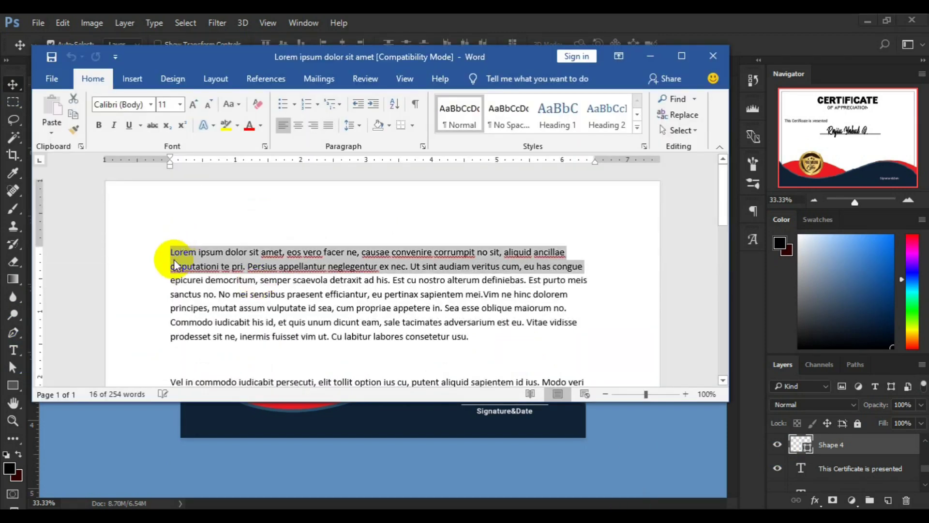
click(650, 55)
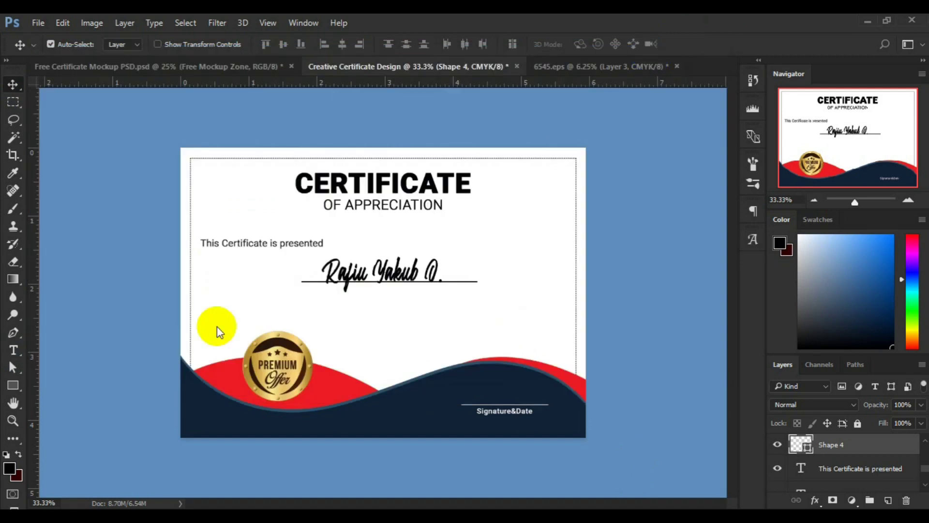
Paste the Lorem ipsum paragraph in navy into a text box under the name line.
click(14, 352)
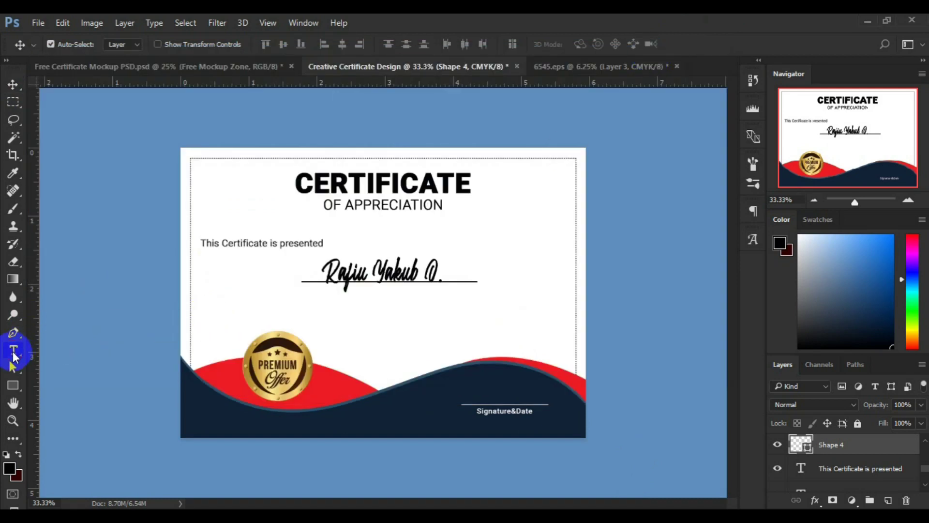
click(375, 334)
mouse_move(375, 335)
mouse_down()
mouse_move(545, 321)
mouse_move(531, 331)
mouse_up()
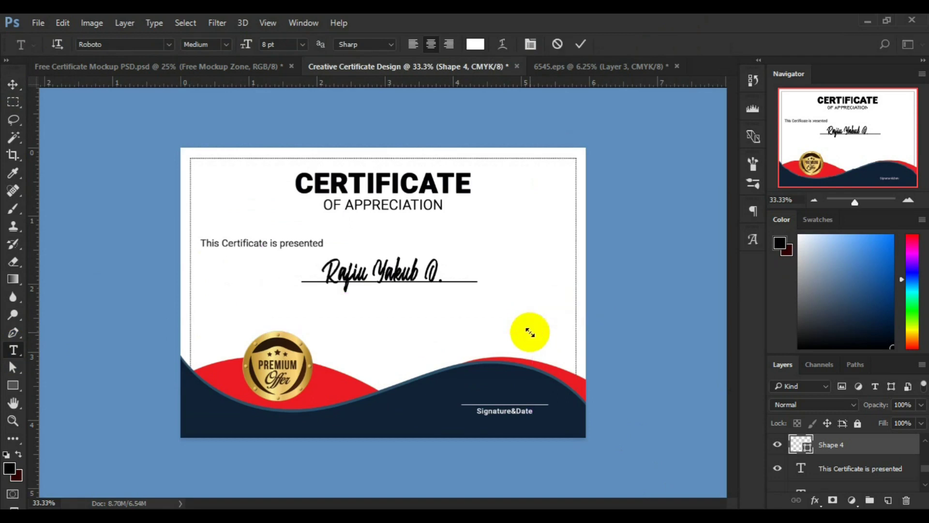
click(475, 44)
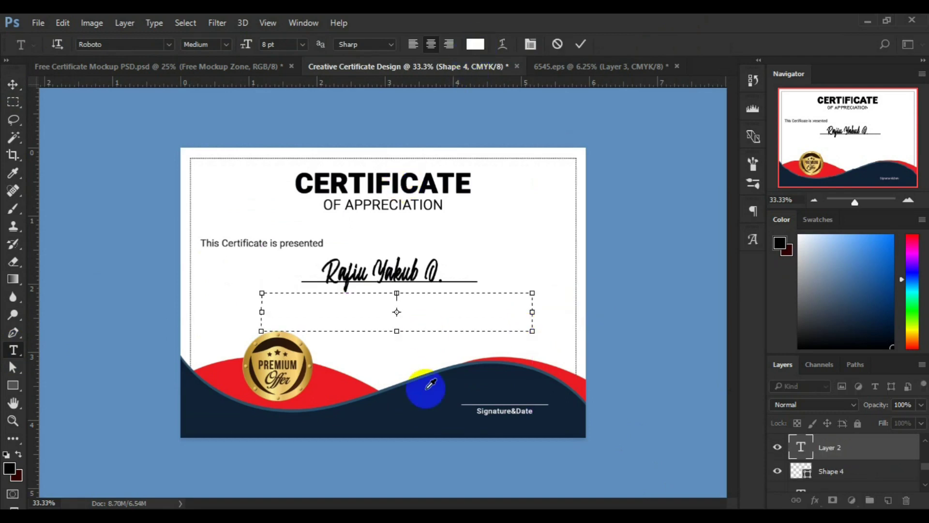
click(736, 141)
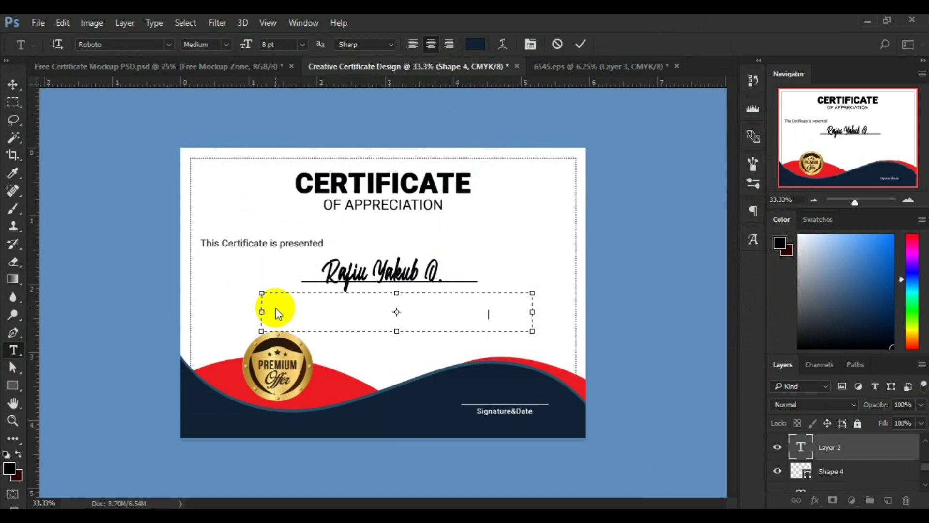
text(Lorem ipsum dolor sit amet, eos vero facer ne, causae convenire corrumpit, no sit, aliquid ancillae disputationi te pri. Persius appellantur neglegentur ex nec. Ut sint audiam veritus cum, eu has congue)
drag(536, 312, 537, 312)
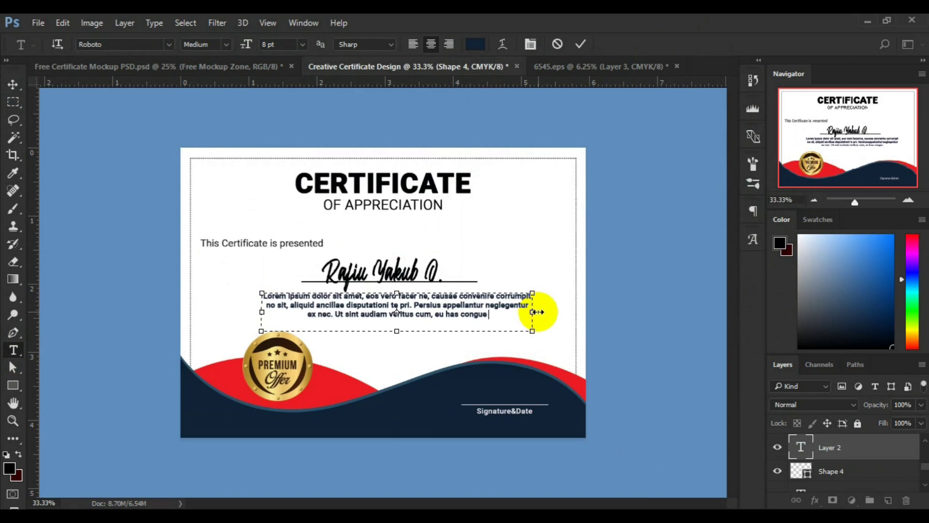
click(578, 45)
Centre the paragraph horizontally on the canvas and nudge it down slightly.
click(13, 85)
key(ctrl+a)
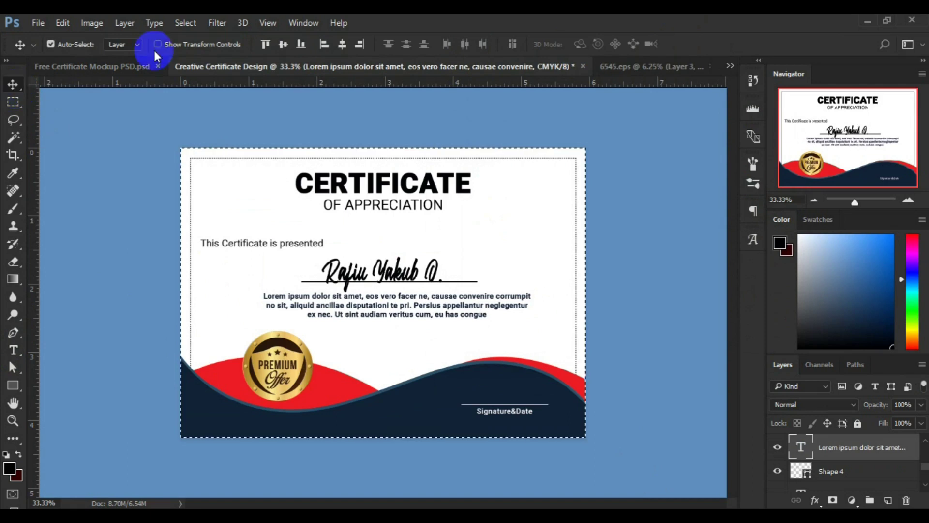
click(342, 45)
key(ctrl+d)
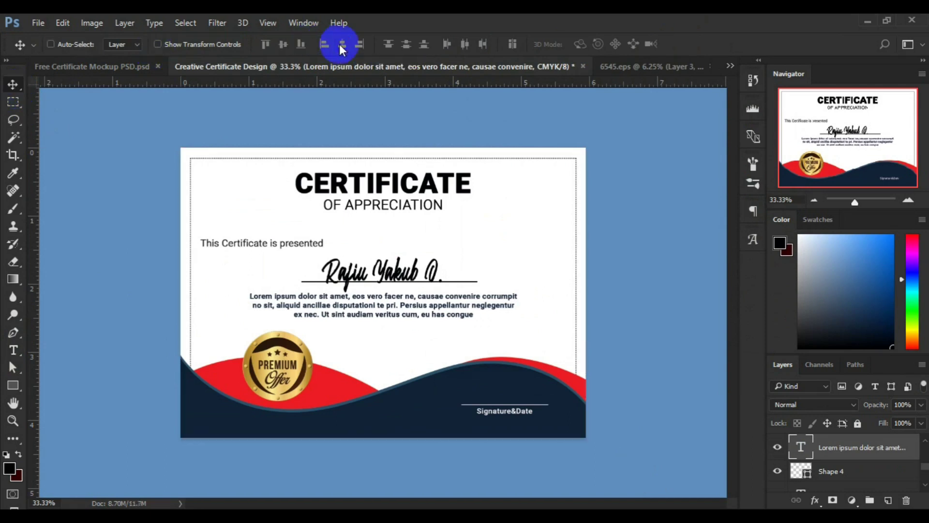
key(shift+Down)
key(shift+Down)
key(shift+Down)
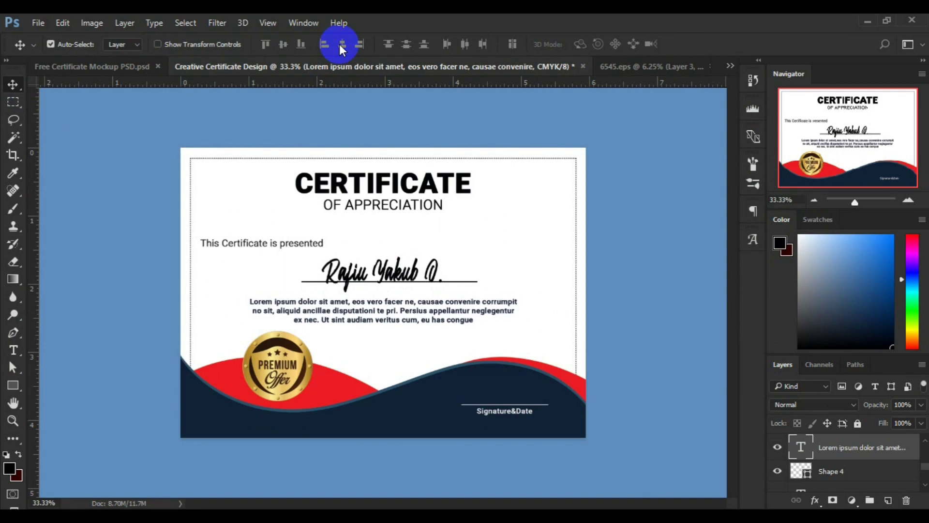
click(345, 344)
Place the Premium Offer badge in the top-right corner, scaled to about 85%.
drag(345, 344, 532, 202)
key(ctrl+t)
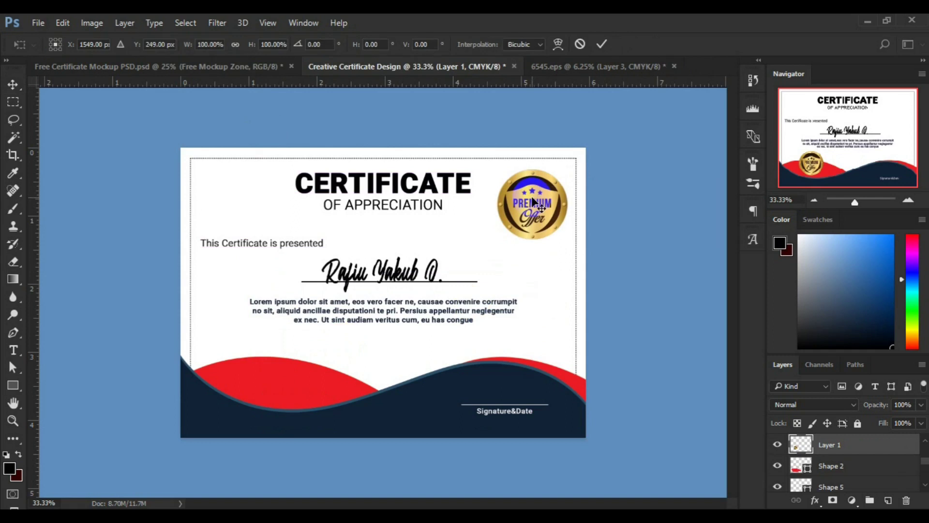
drag(560, 233, 561, 233)
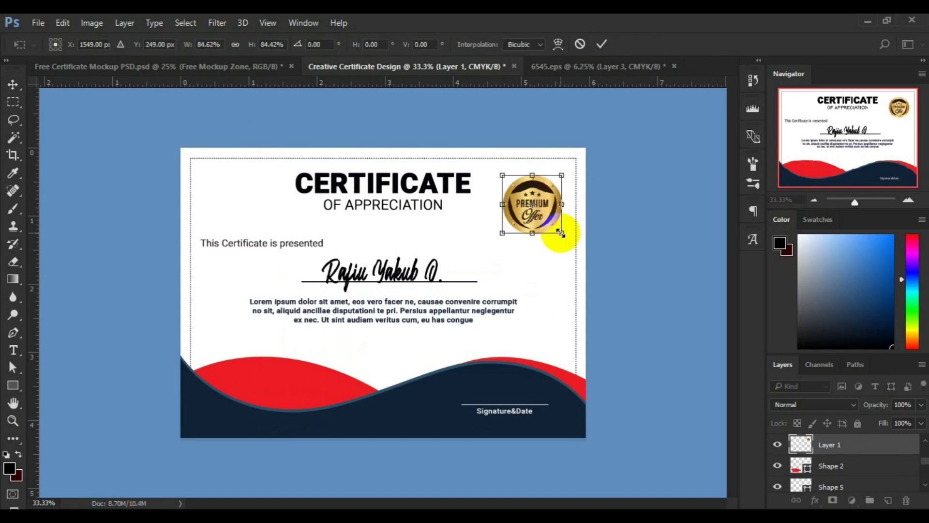
click(603, 46)
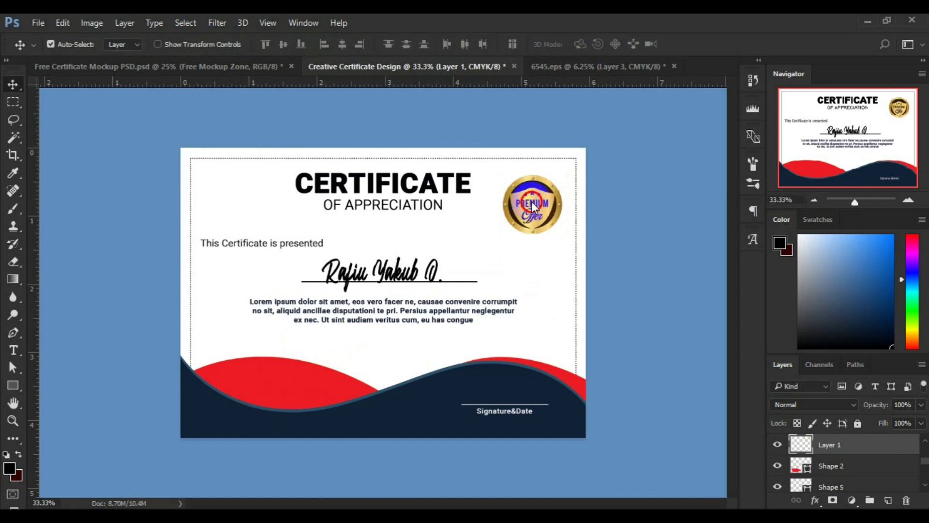
drag(534, 205, 536, 203)
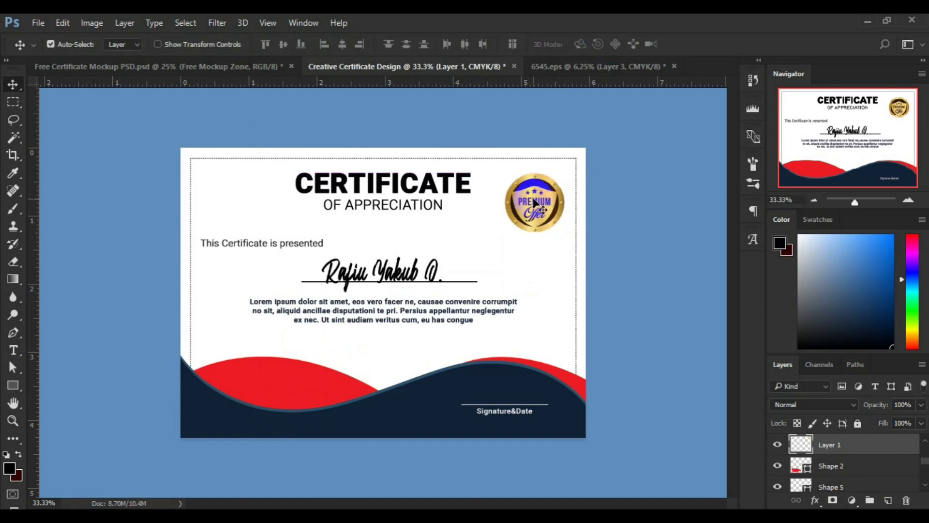